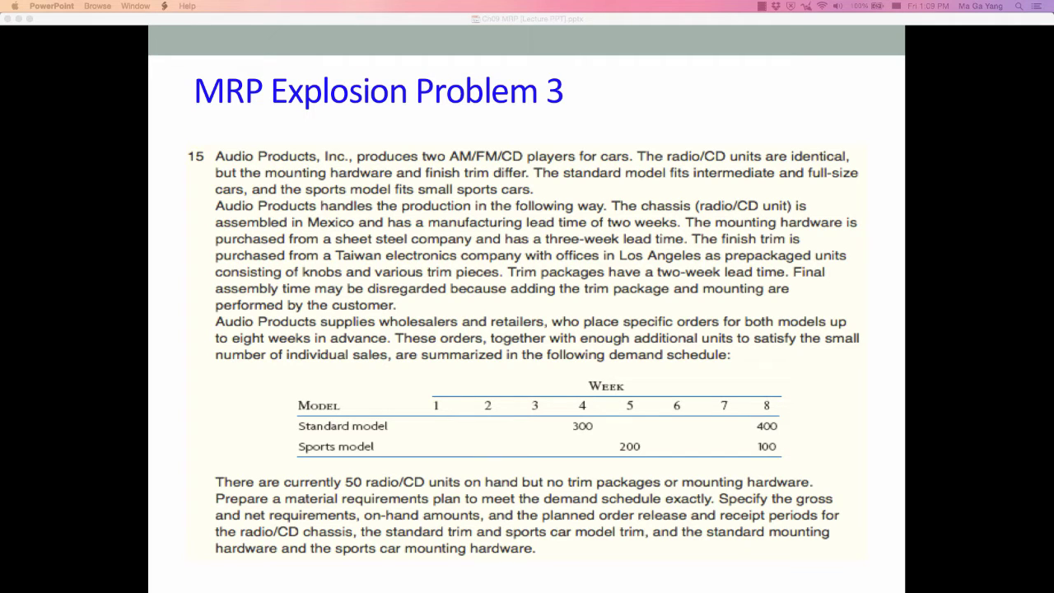
- Maximize the MRP Worksheet to show the blank Problem #3 grid beside the BOM product structure tree
key(super+Tab)
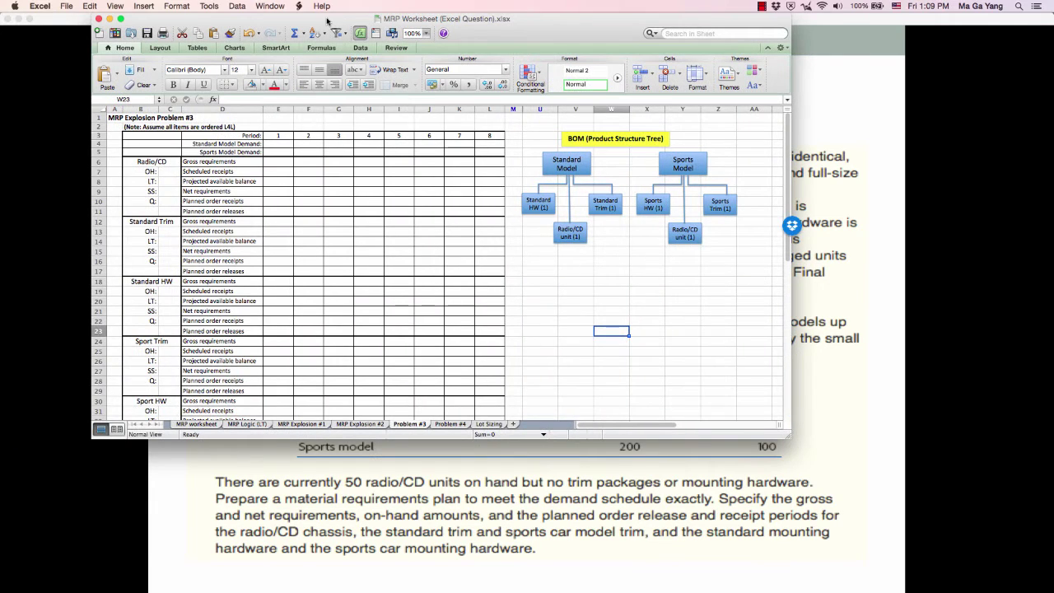
key(super+m)
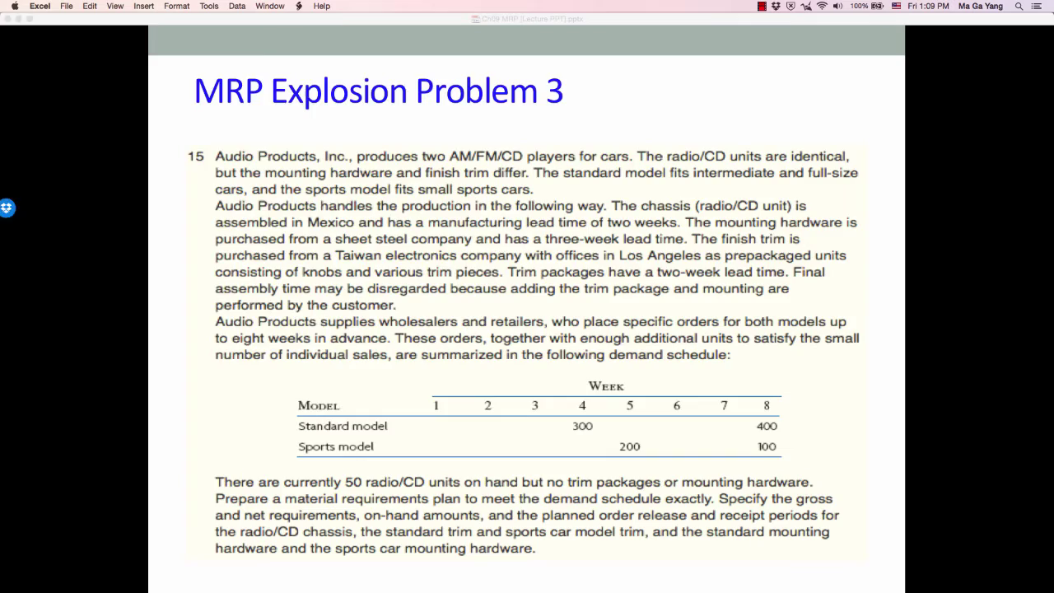
key(F11)
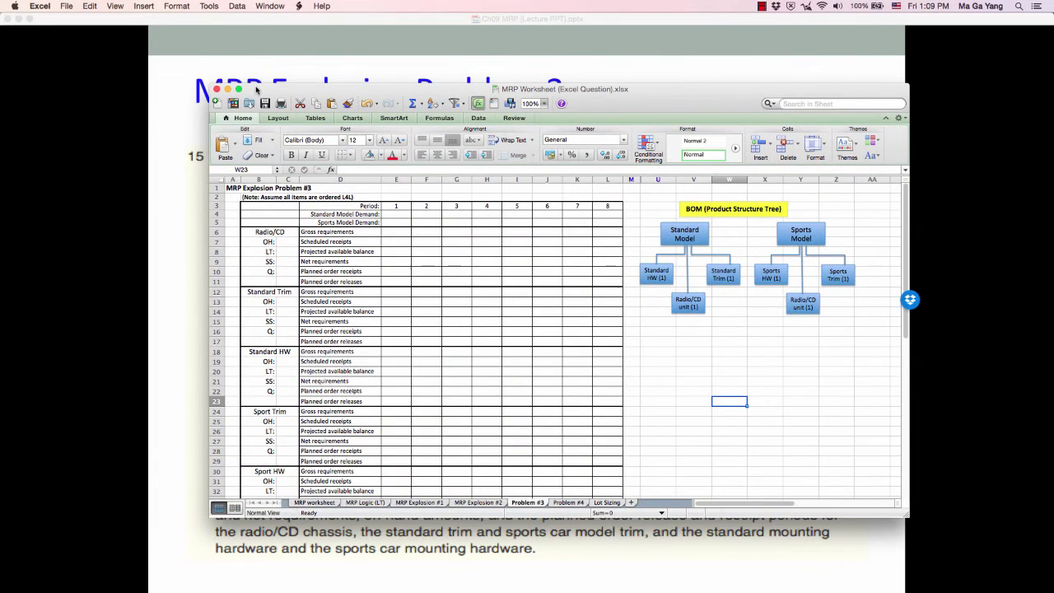
double_click(256, 89)
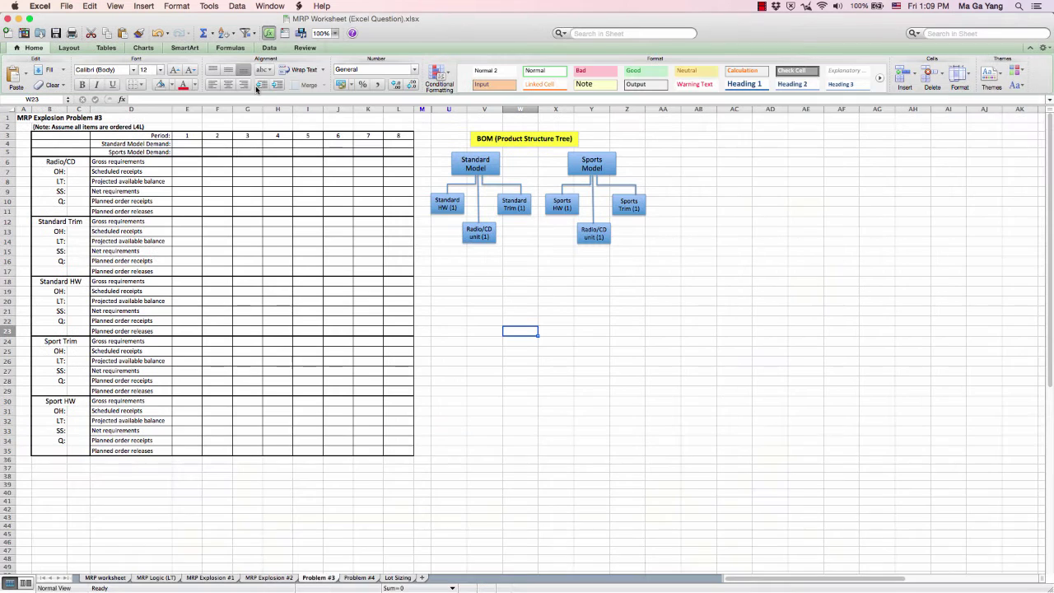
click(189, 136)
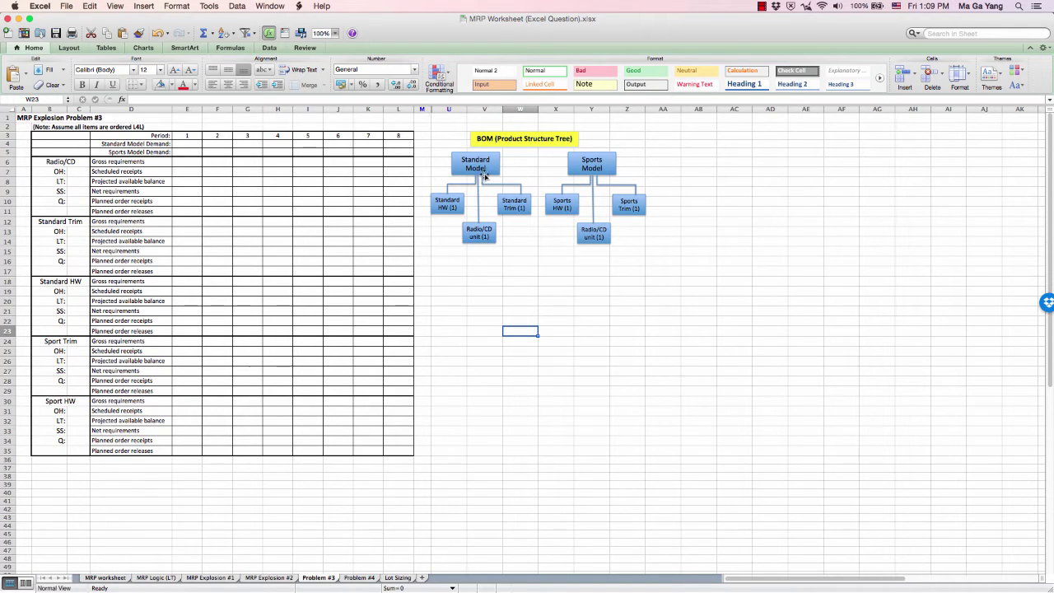
click(531, 278)
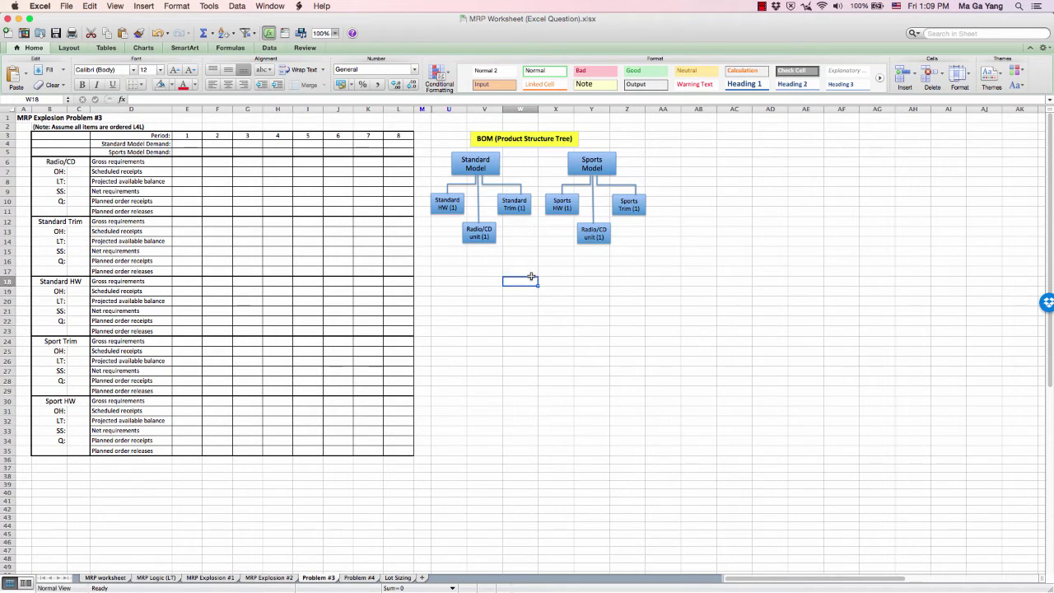
click(491, 175)
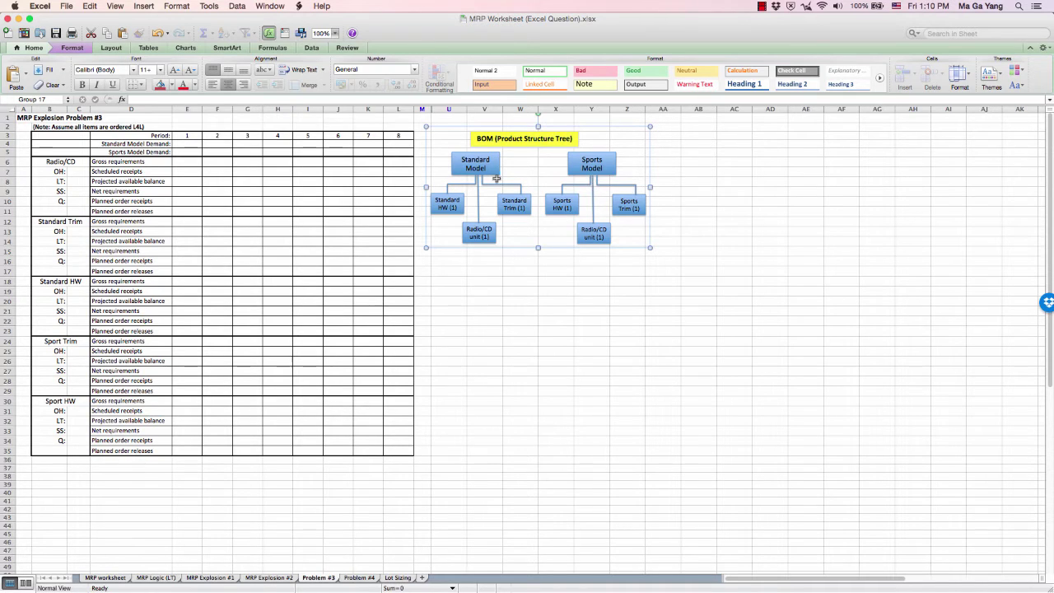
- Enter Radio/CD on-hand 50, lead time 2 and safety stock 0
click(79, 172)
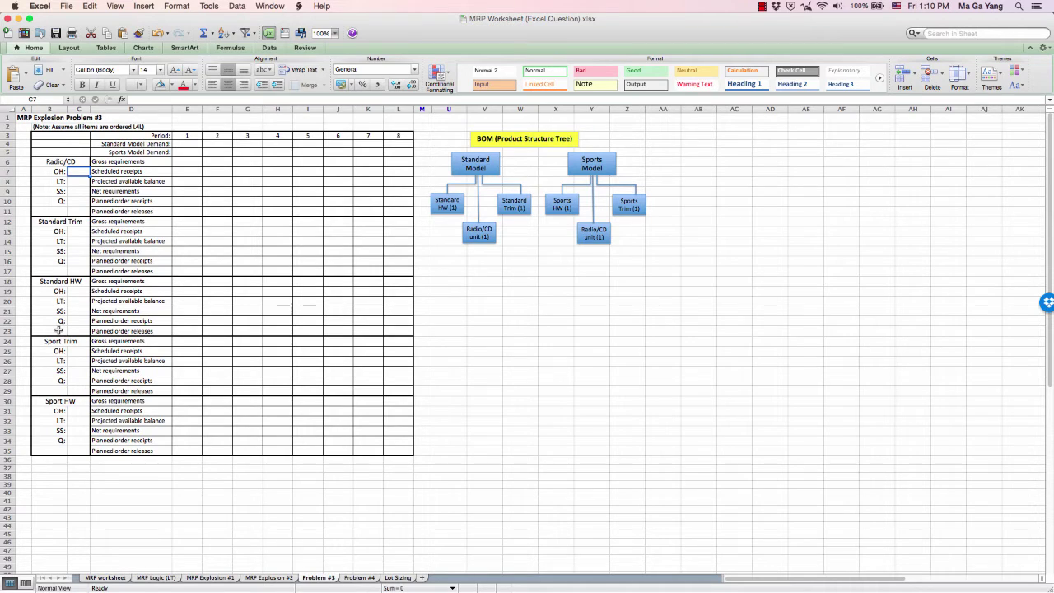
text(50)
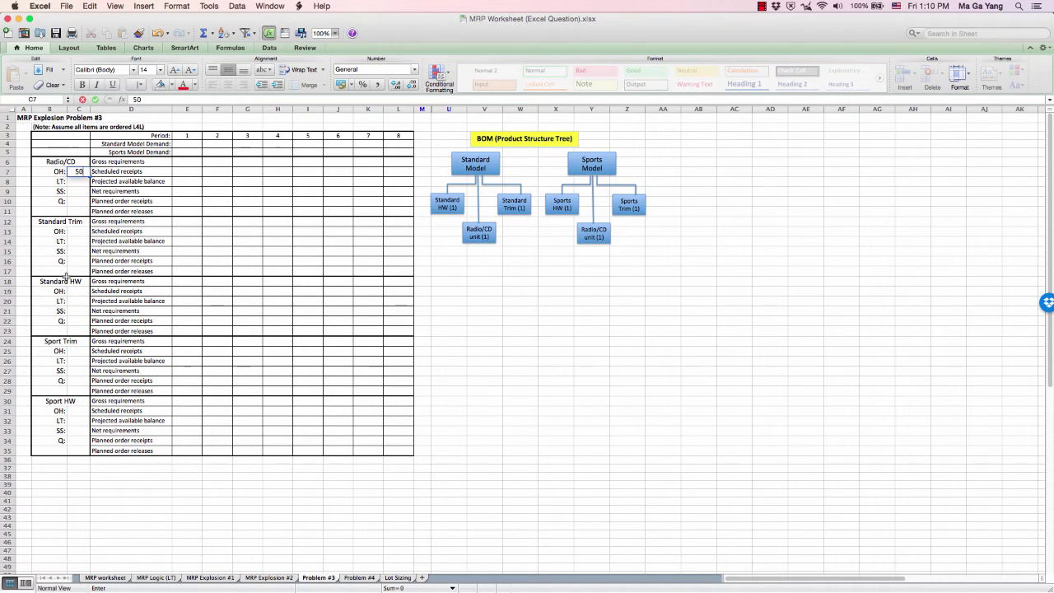
click(80, 183)
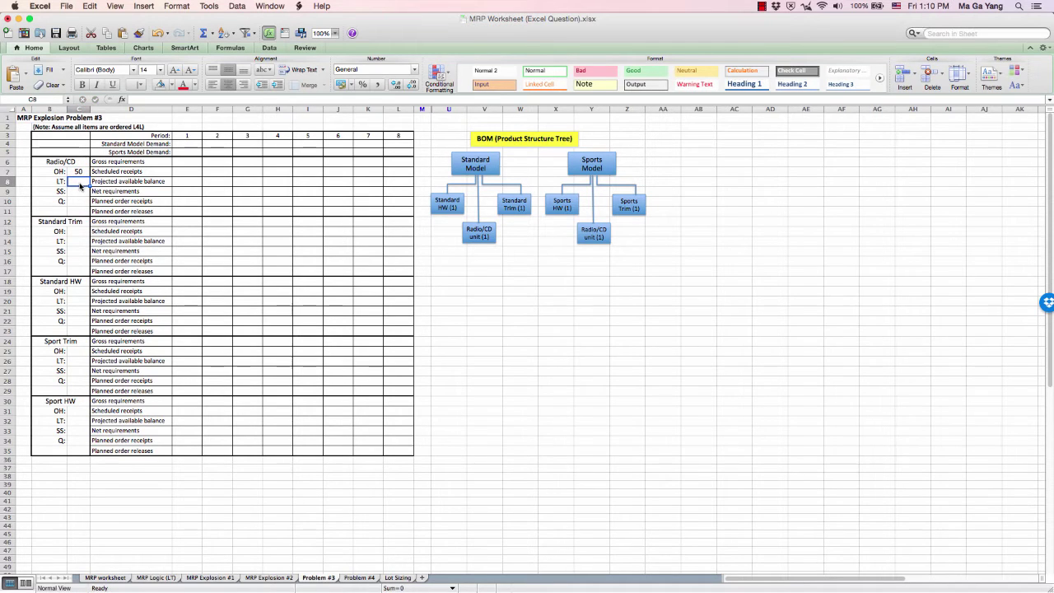
text(2)
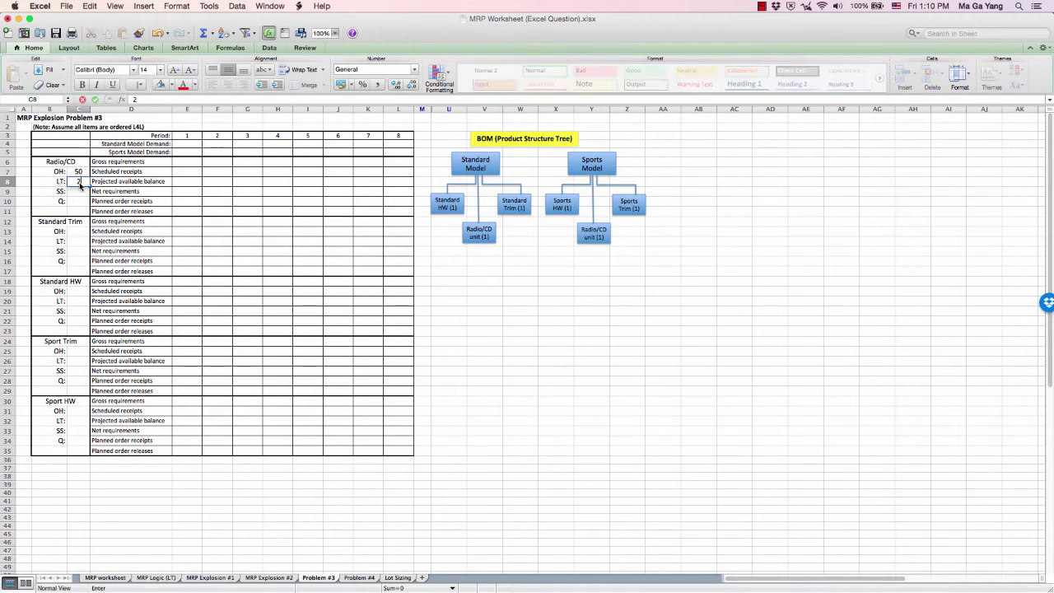
key(Return)
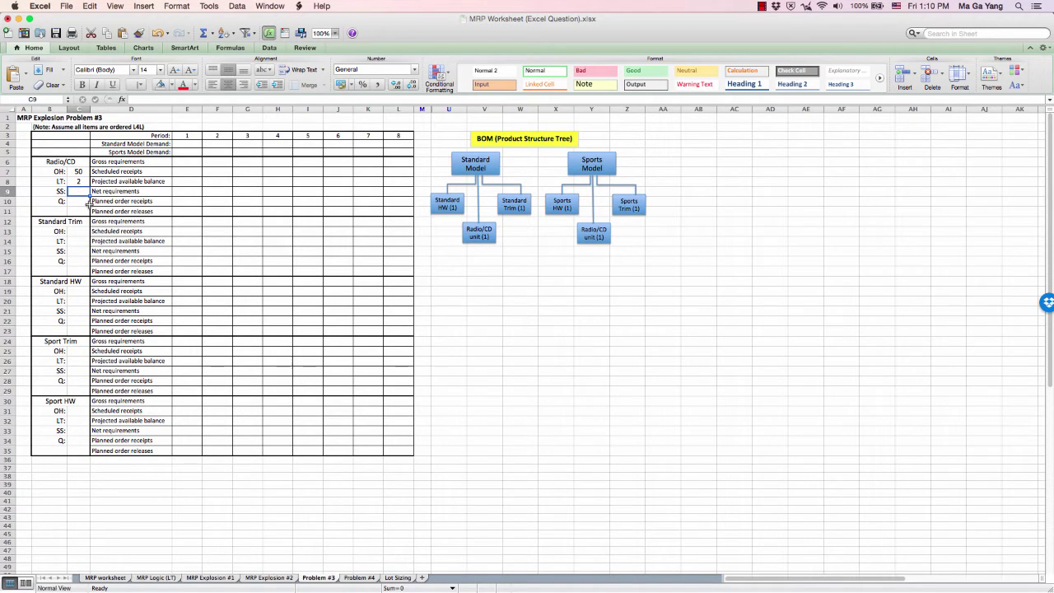
text(0)
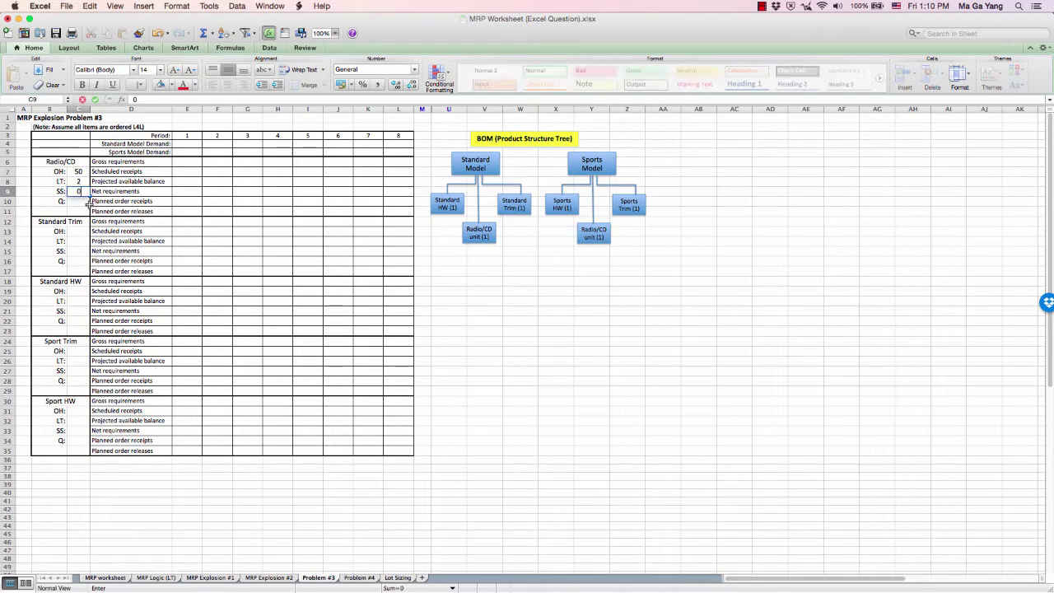
key(Return)
- Enter 0 safety stock for Standard Trim, Standard HW, Sport Trim and Sport HW
key(Down)
key(Down)
key(Down)
text(0)
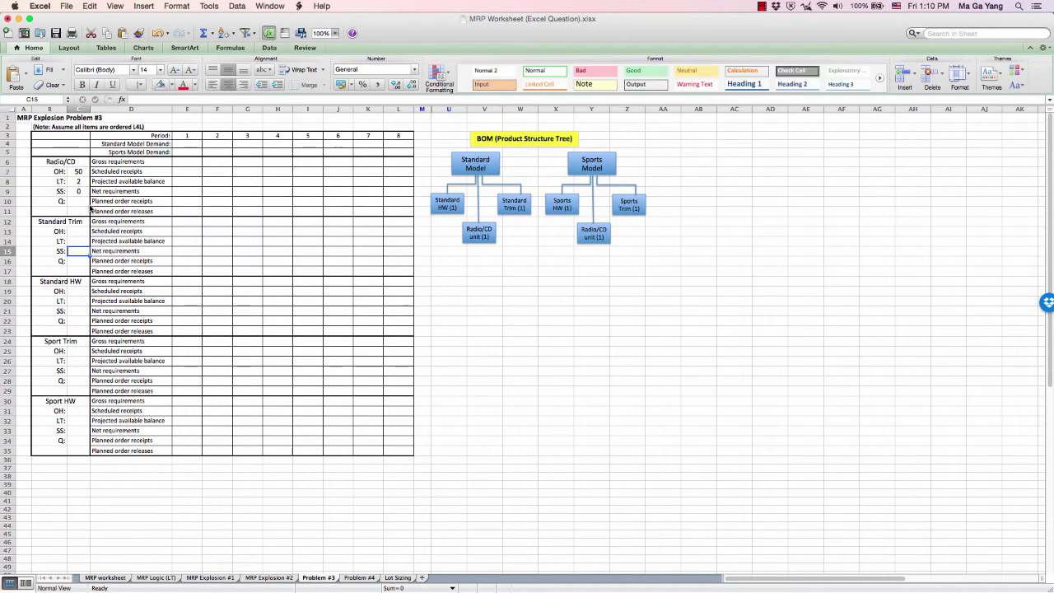
key(Return)
key(Down)
key(Down)
key(Down)
key(Down)
key(Down)
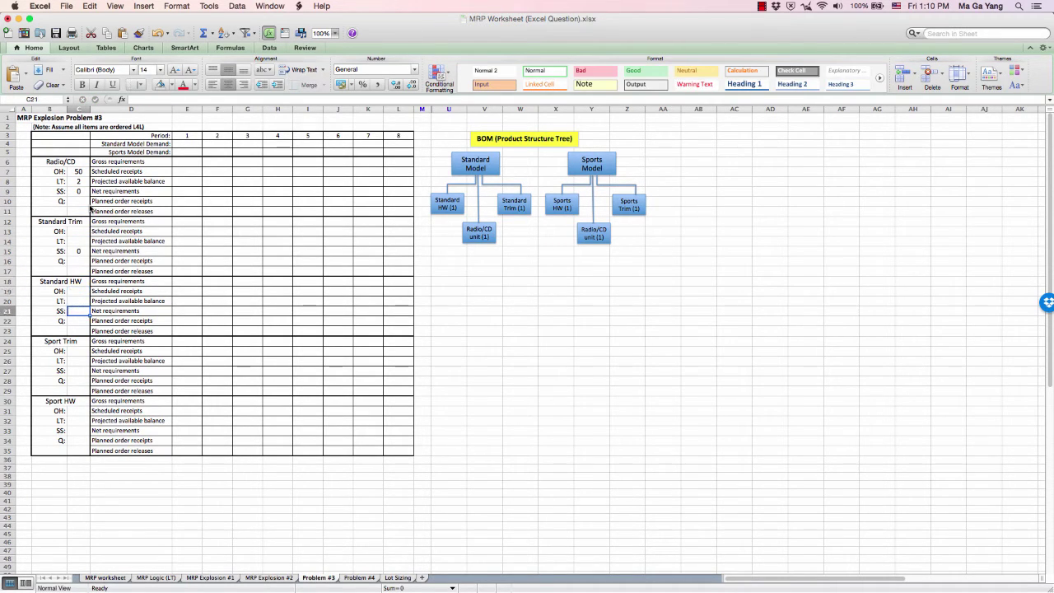
text(0)
key(Return)
key(Down)
key(Down)
key(Down)
key(Down)
key(Down)
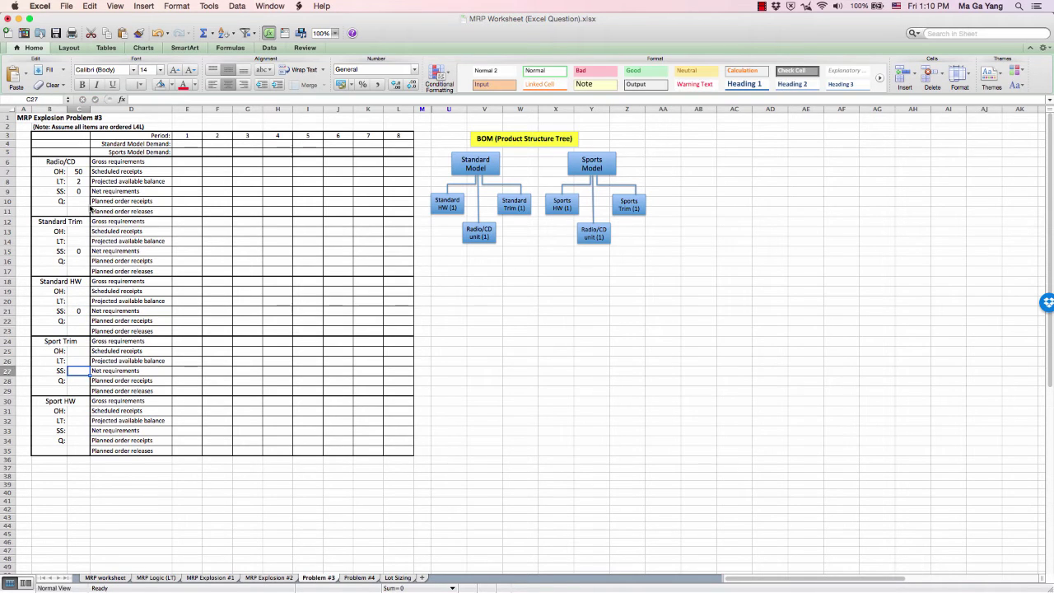
text(0)
key(Return)
key(Down)
key(Down)
key(Down)
key(Down)
key(Down)
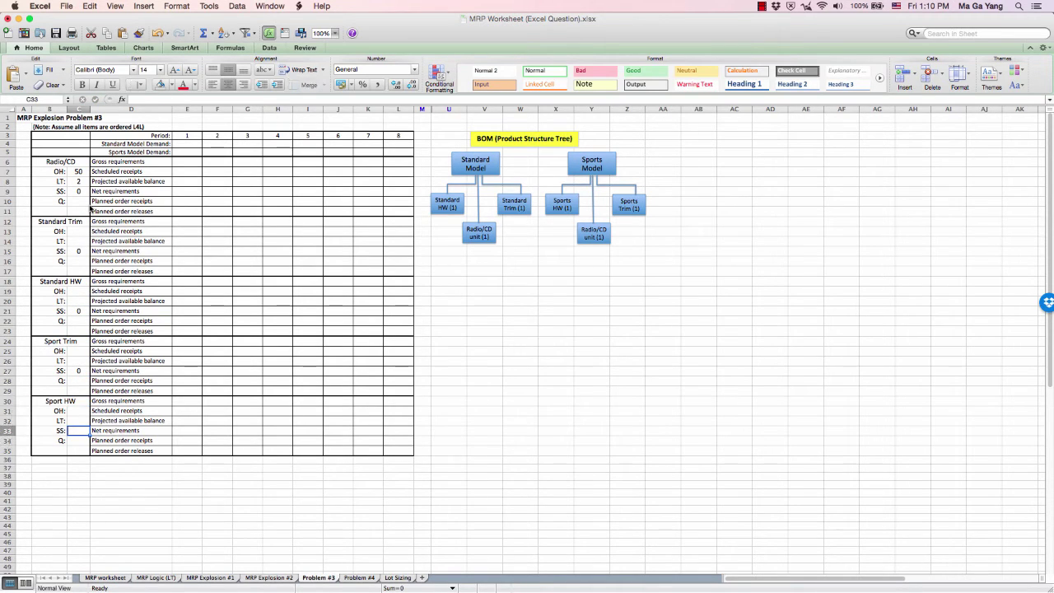
text(0)
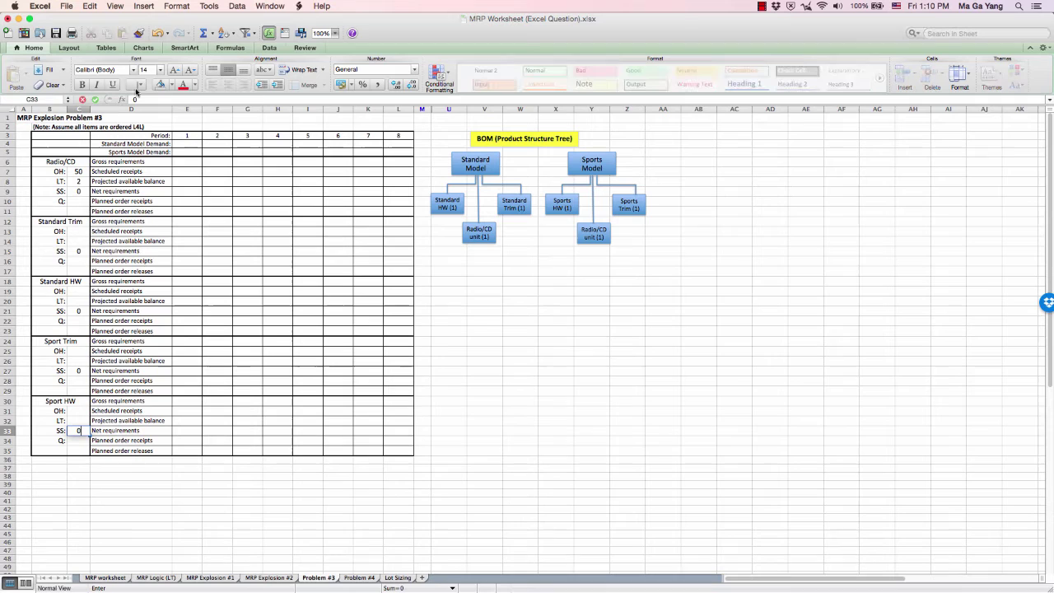
- Enter 0 on-hand for Standard Trim, Standard HW, Sport Trim and Sport HW
click(77, 172)
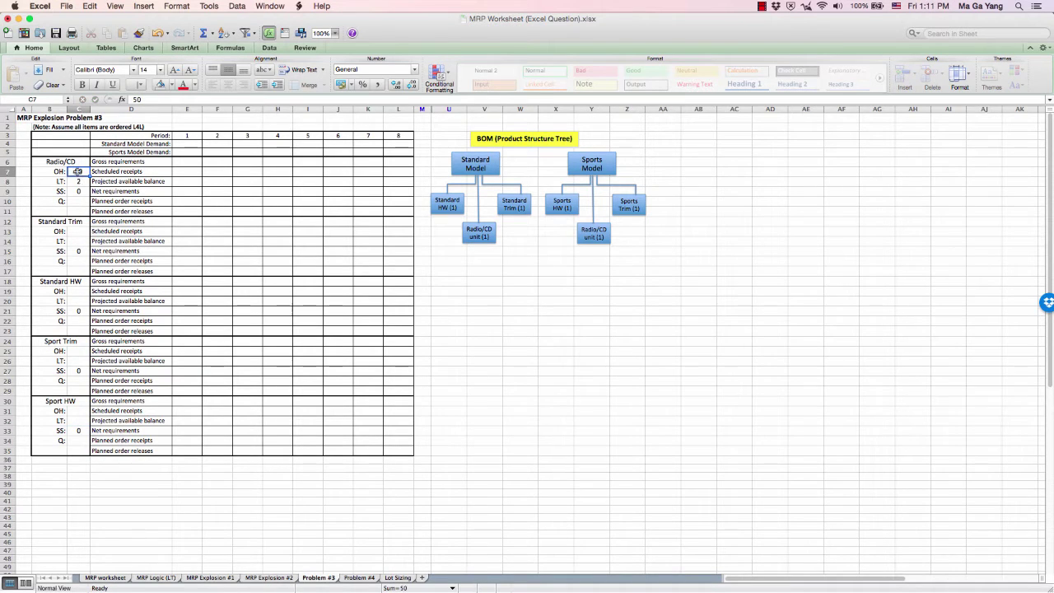
click(77, 234)
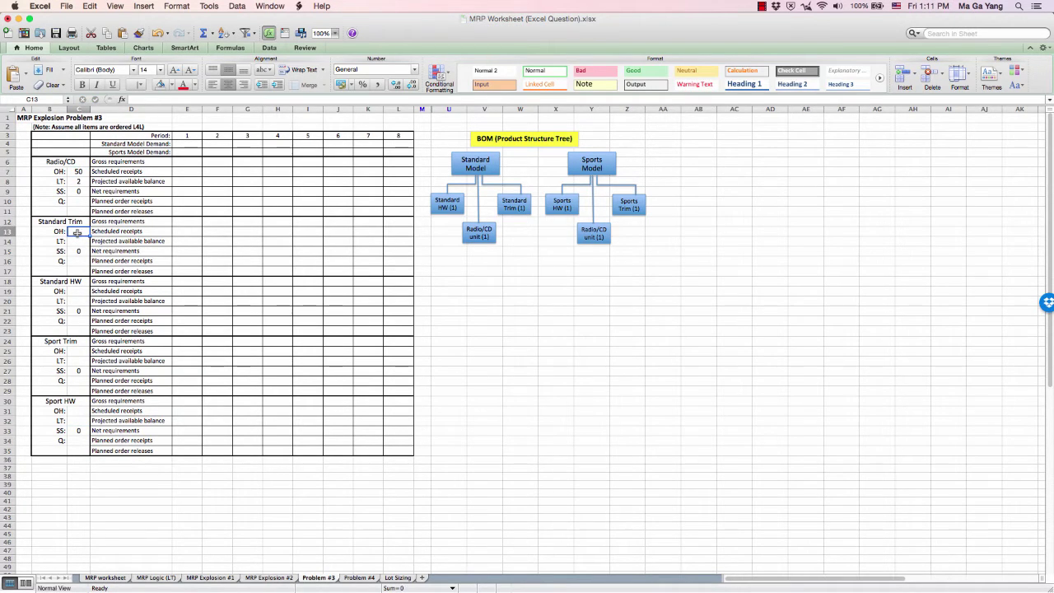
text(0)
click(78, 292)
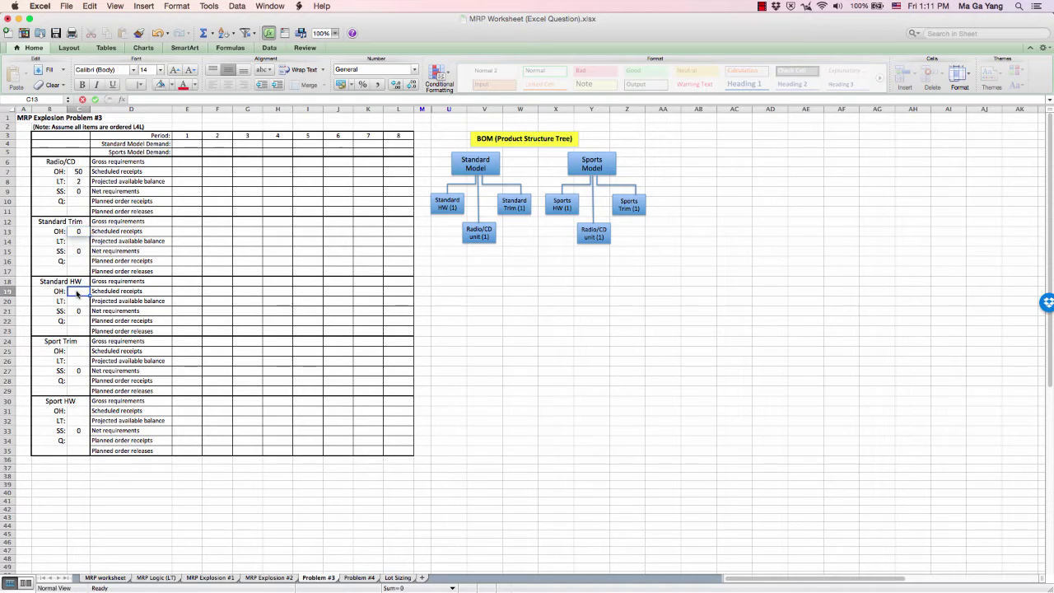
text(0)
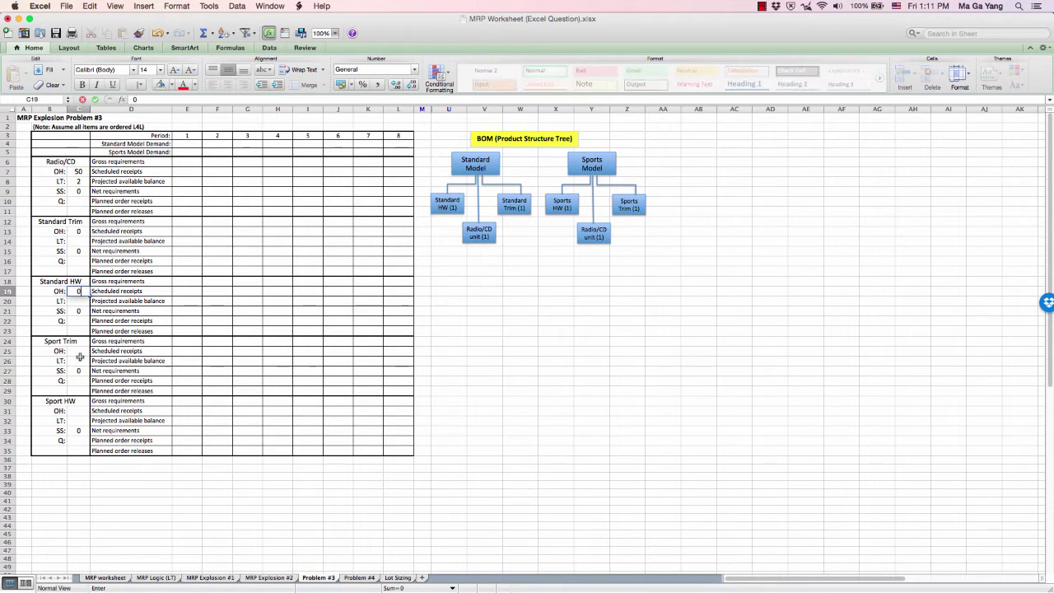
click(80, 352)
text(0)
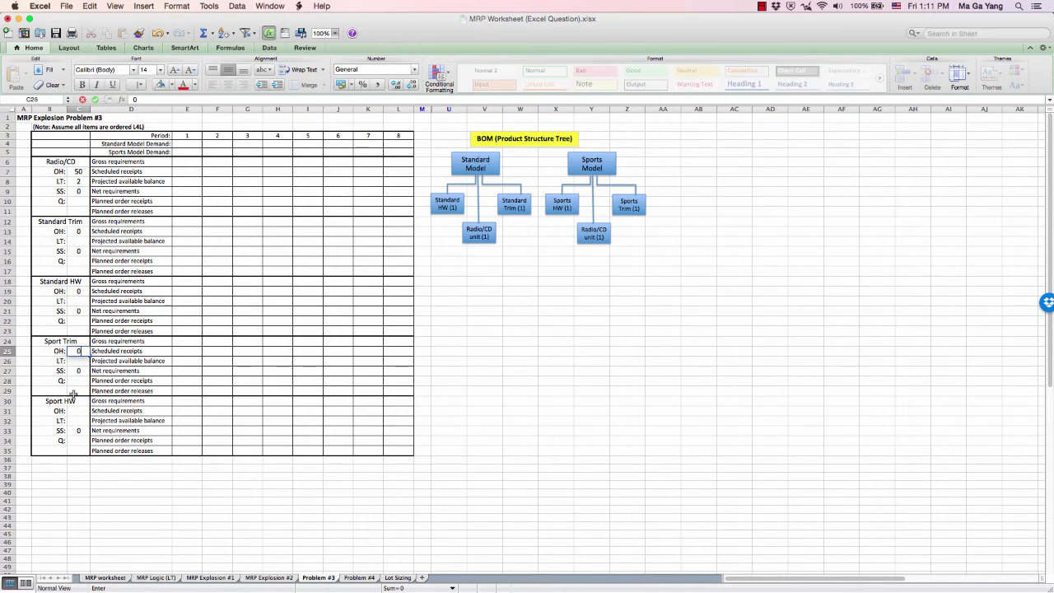
click(79, 410)
text(0)
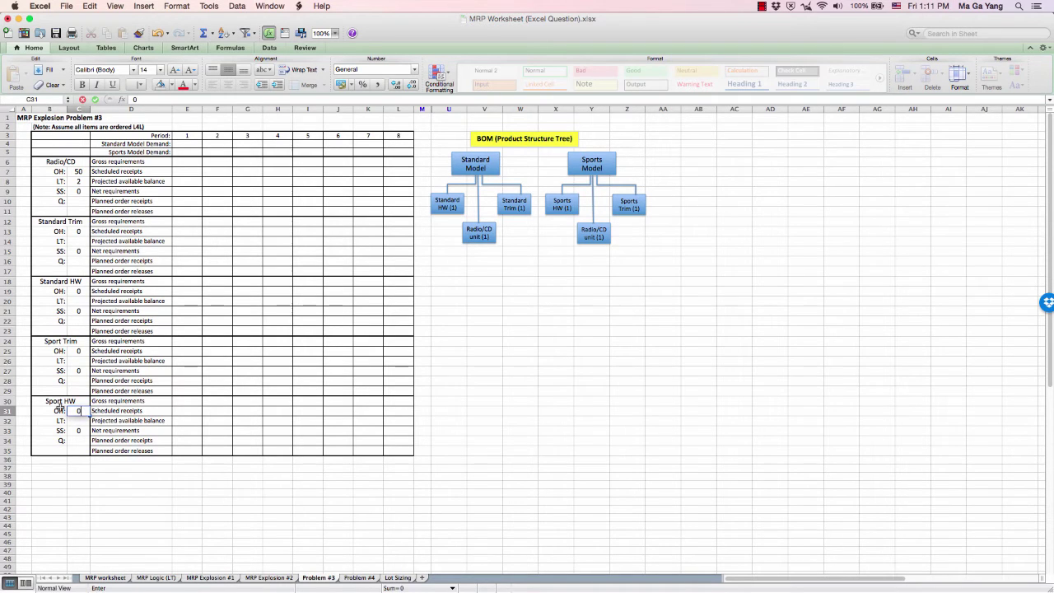
click(74, 203)
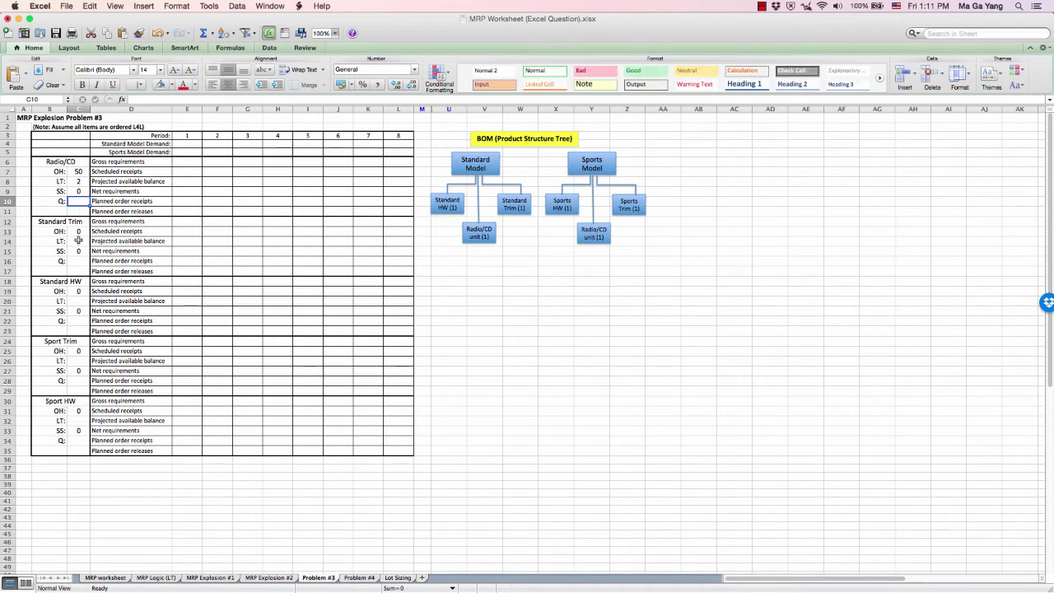
- Set lead times to 2 for both trims and 3 for both hardware items
click(78, 241)
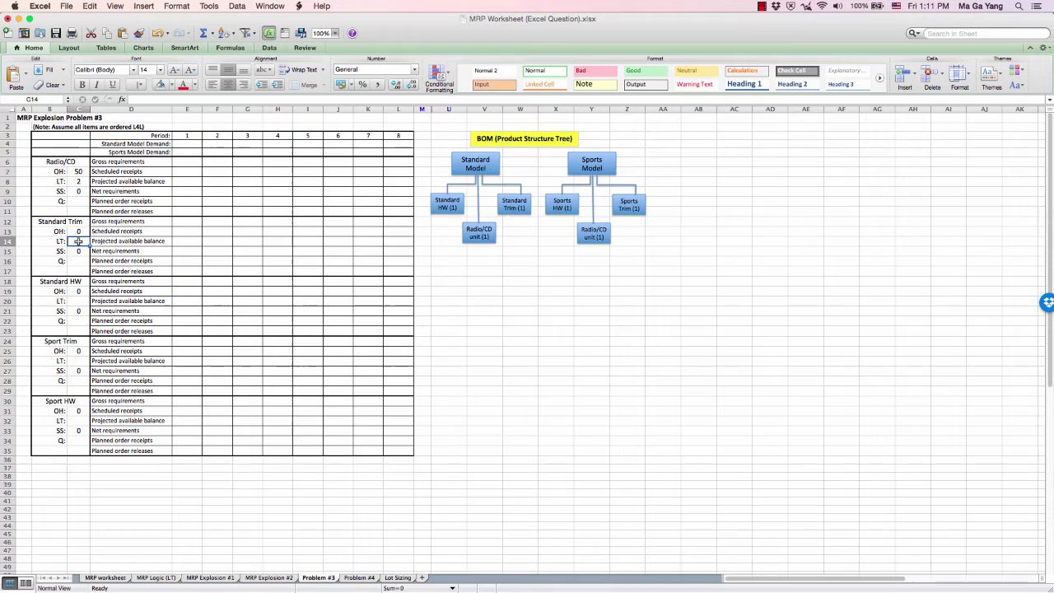
text(2)
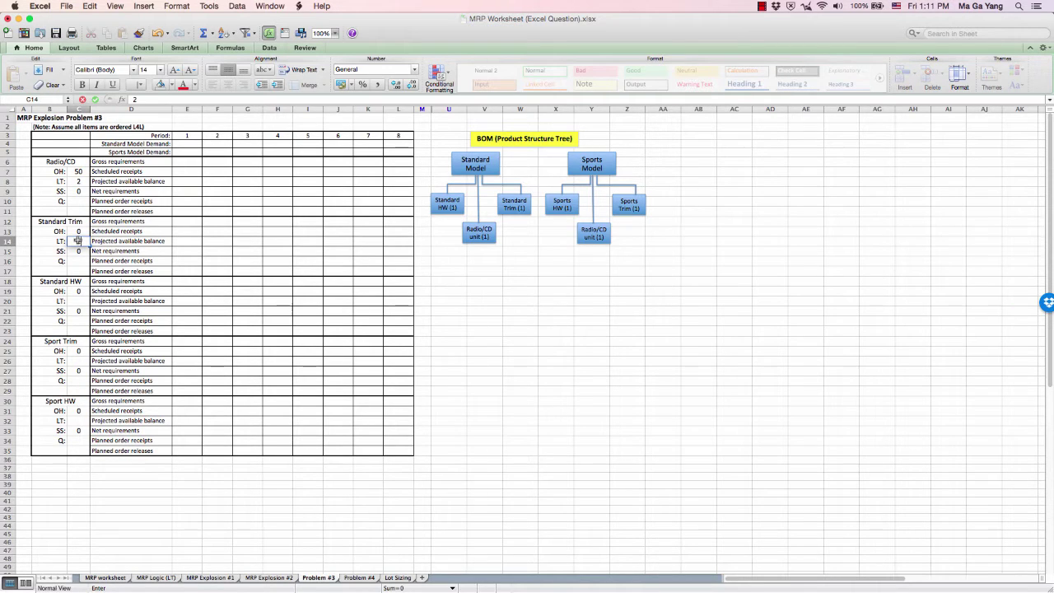
click(79, 301)
text(3)
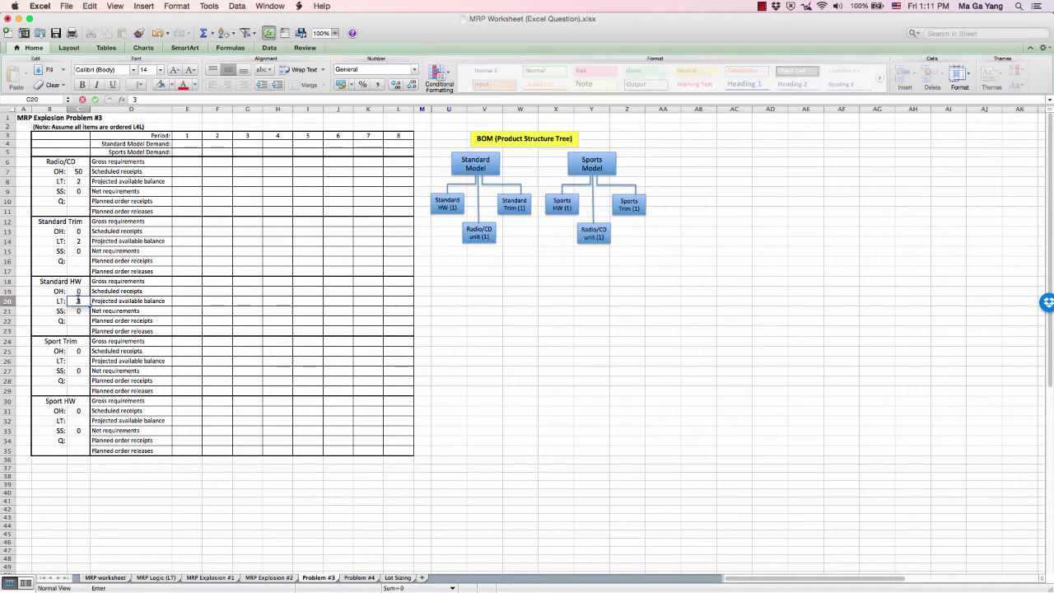
click(85, 360)
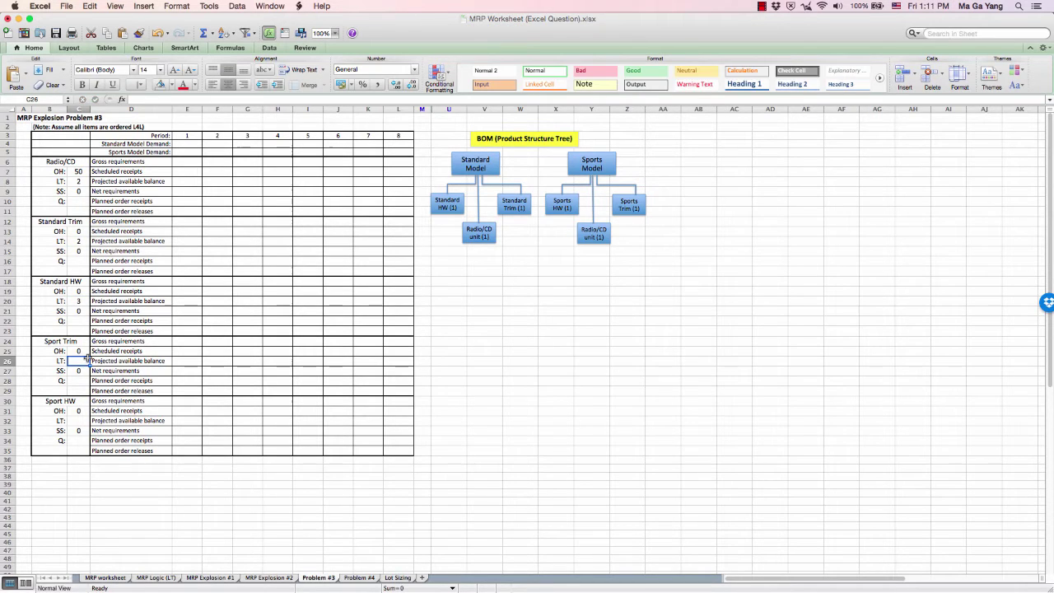
text(2)
click(77, 421)
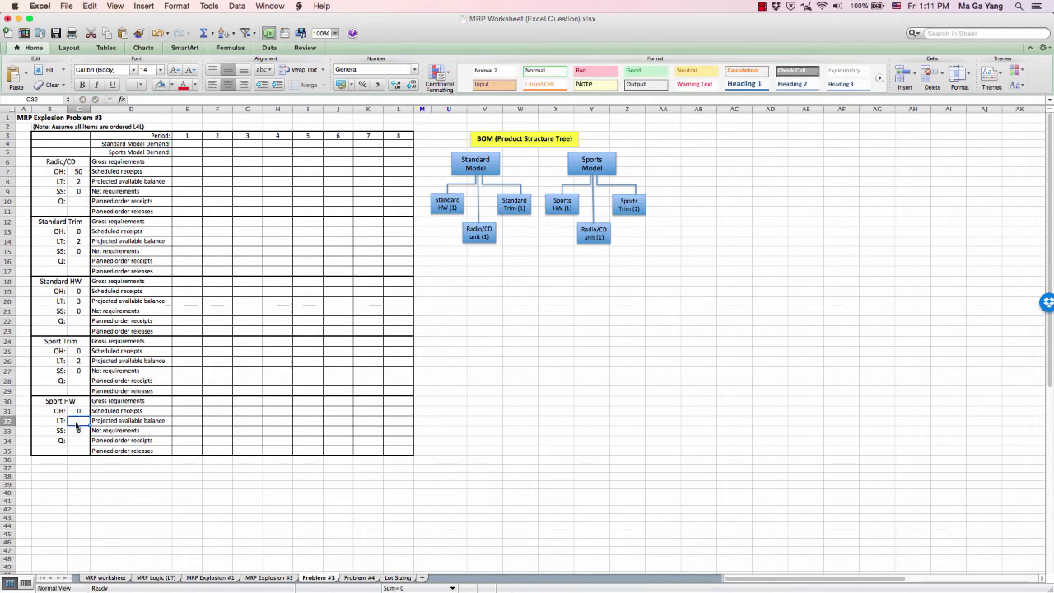
text(3)
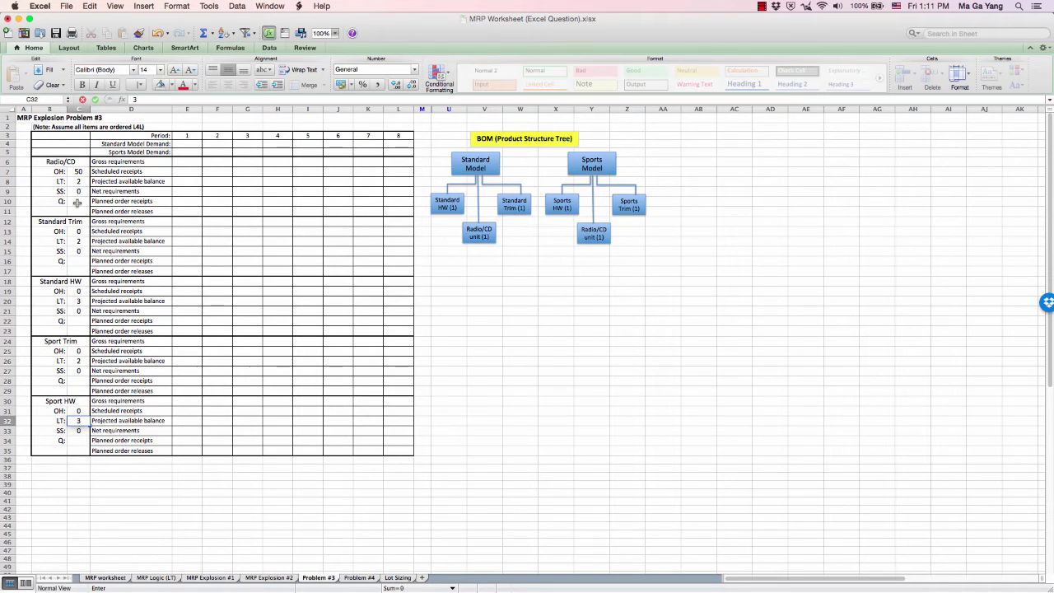
click(76, 202)
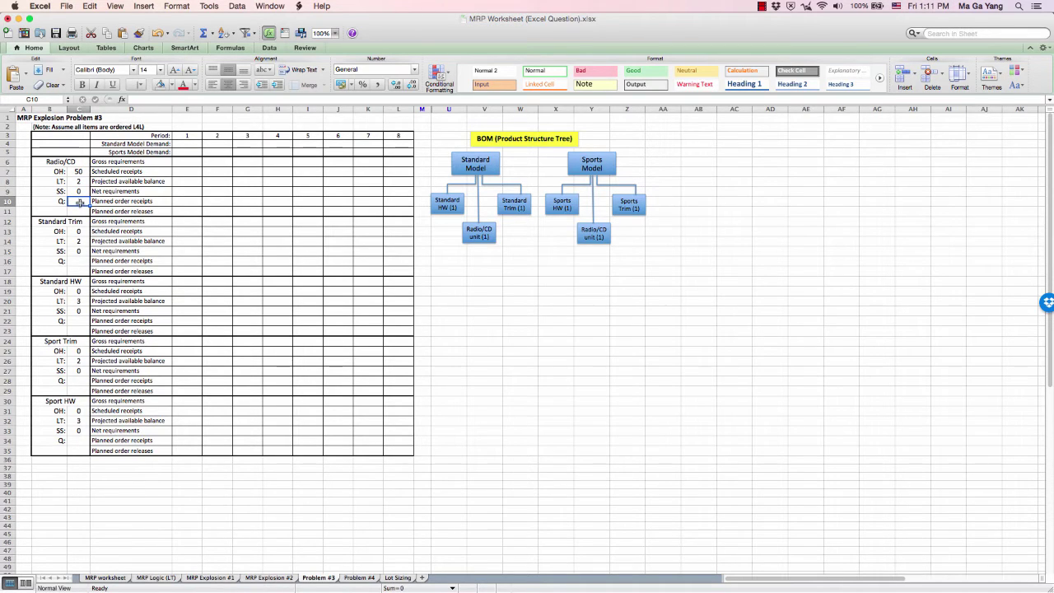
- Enter L4L as the Radio/CD lot size and paste it into the other four components' lot sizes
double_click(80, 202)
text(L4L)
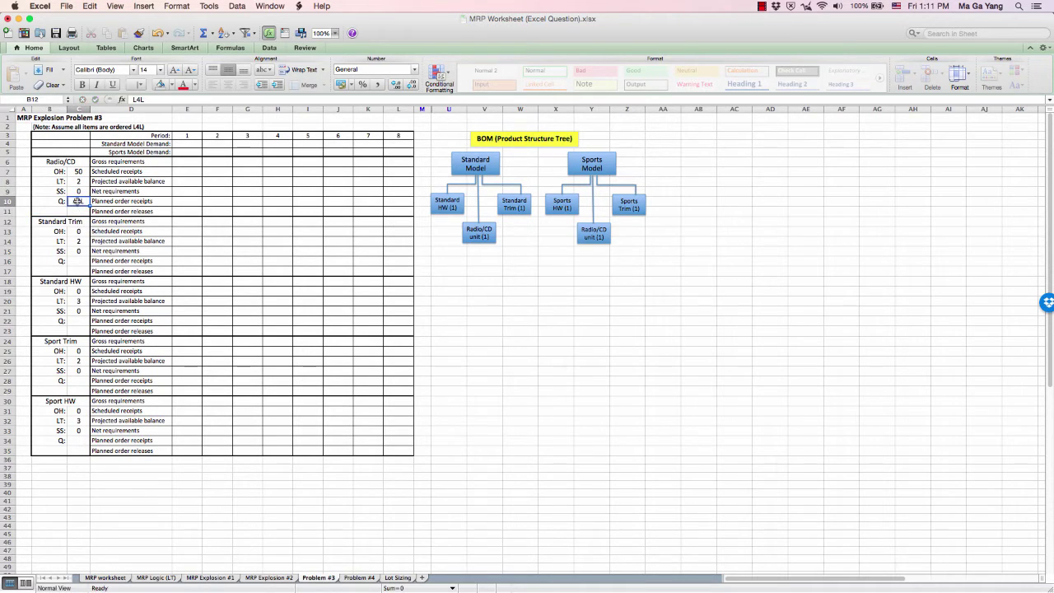
key(Escape)
key(super+c)
click(80, 320)
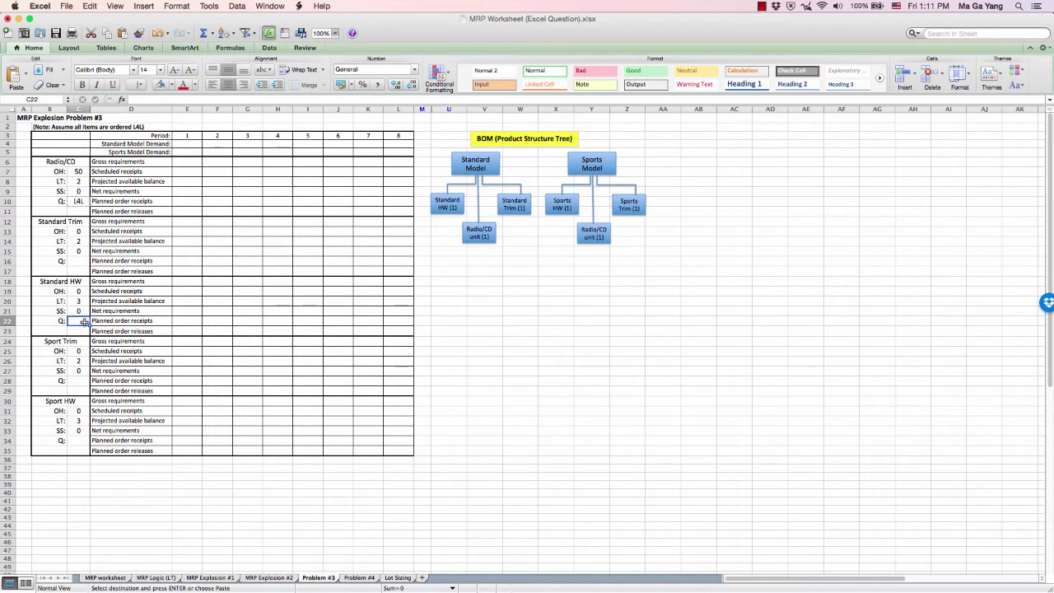
key(super+v)
click(73, 380)
key(super+v)
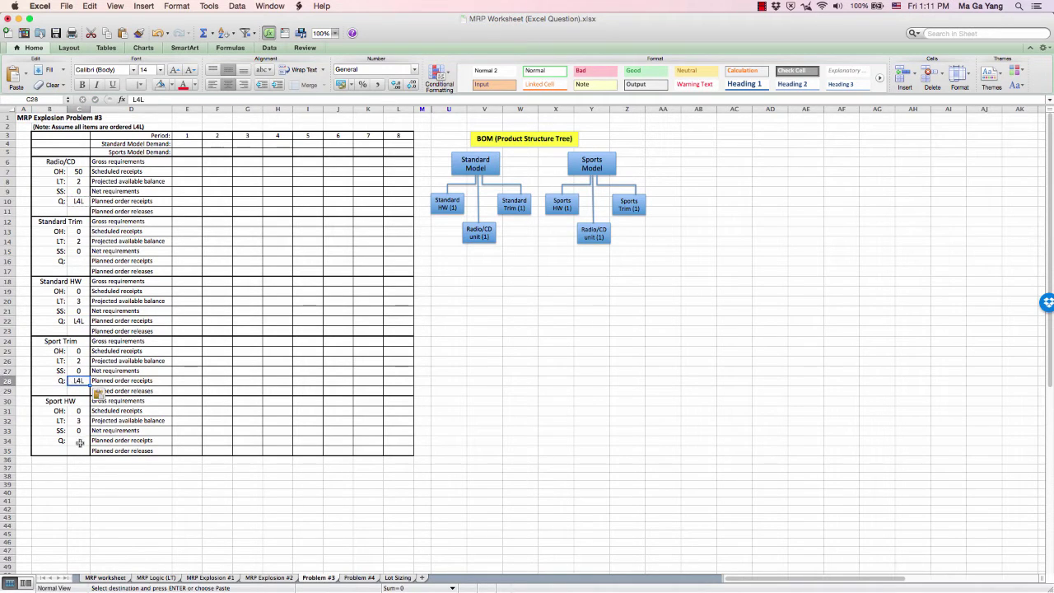
click(78, 441)
key(super+v)
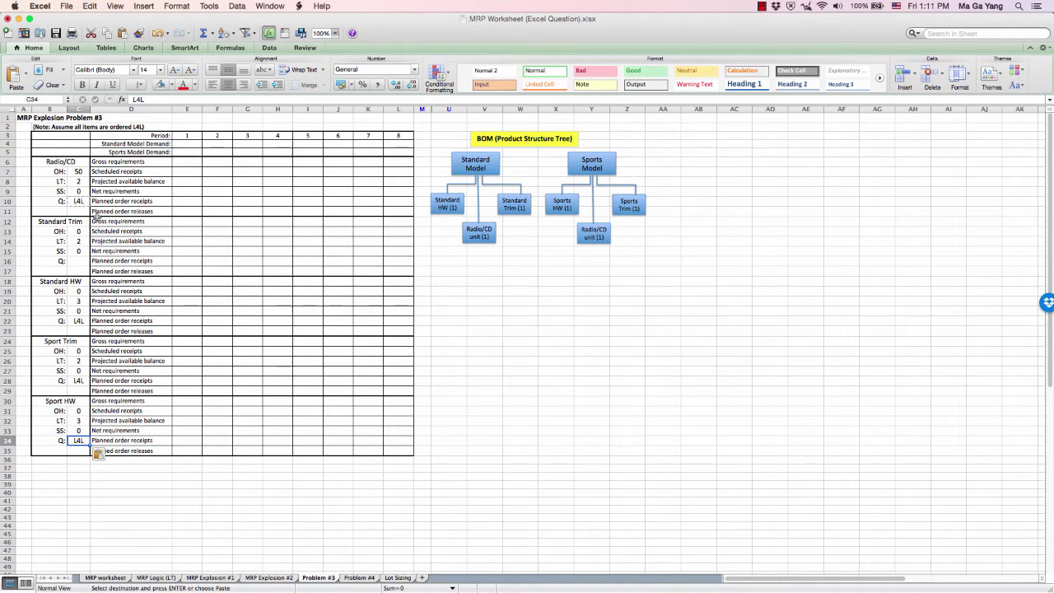
click(78, 261)
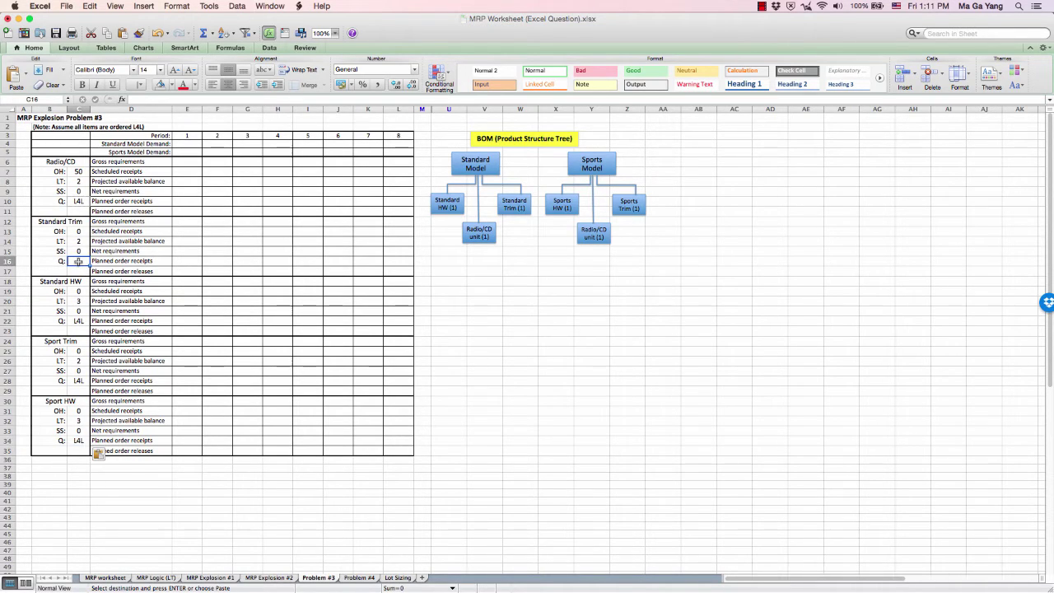
key(super+v)
key(Escape)
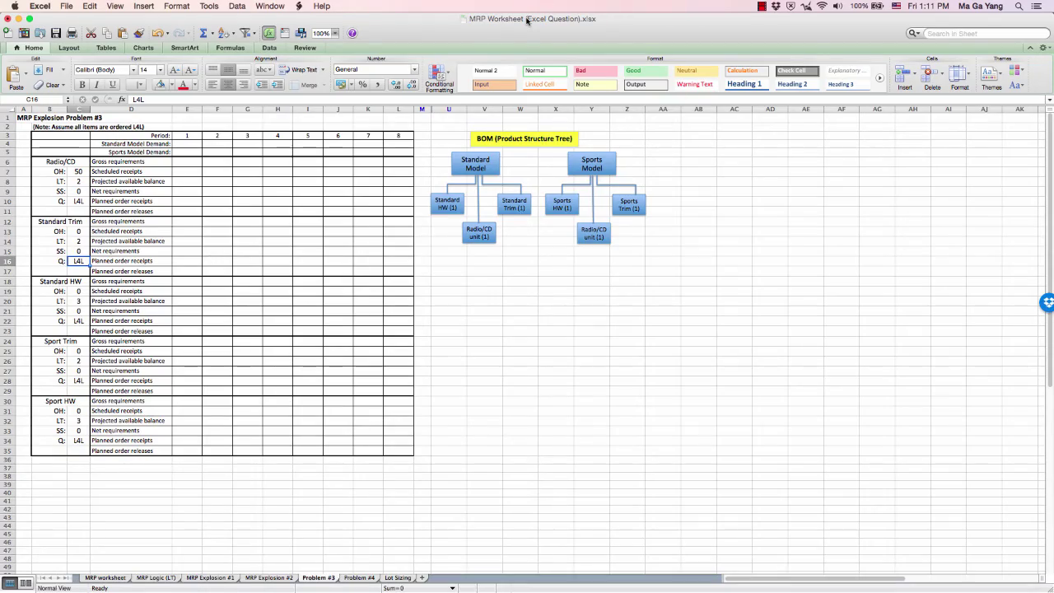
- Check the problem slide for the Standard and Sports Model demand figures
mouse_move(533, 46)
mouse_down()
mouse_move(595, 481)
mouse_move(542, 23)
mouse_move(533, 21)
mouse_up()
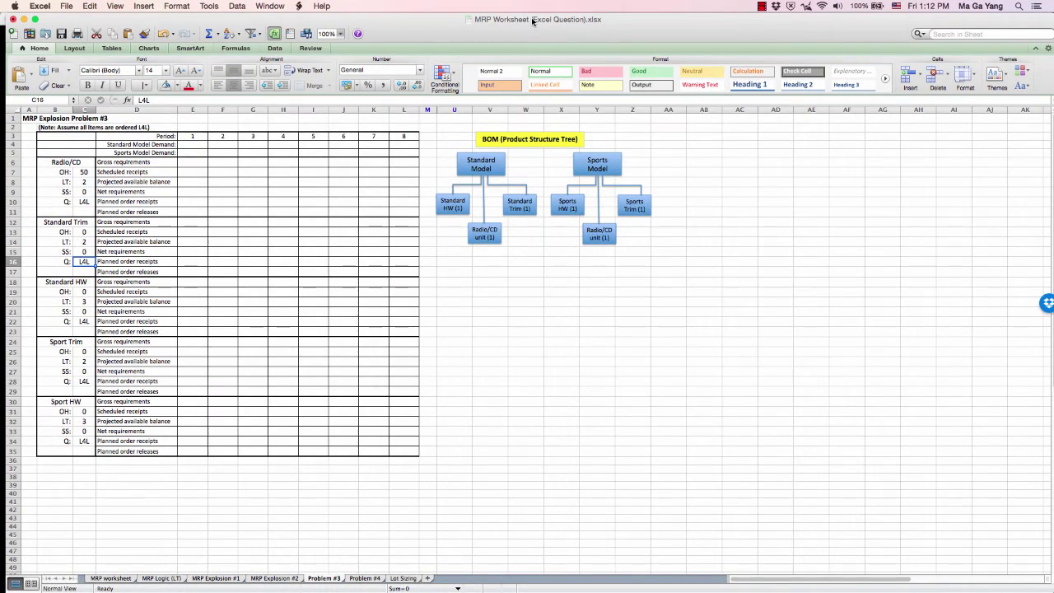
double_click(533, 20)
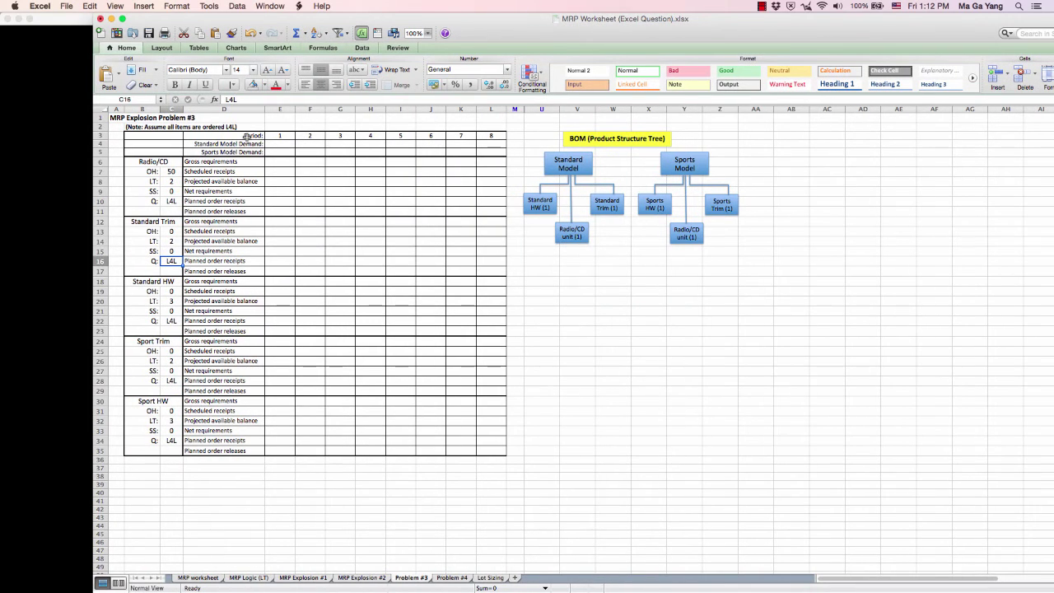
click(236, 144)
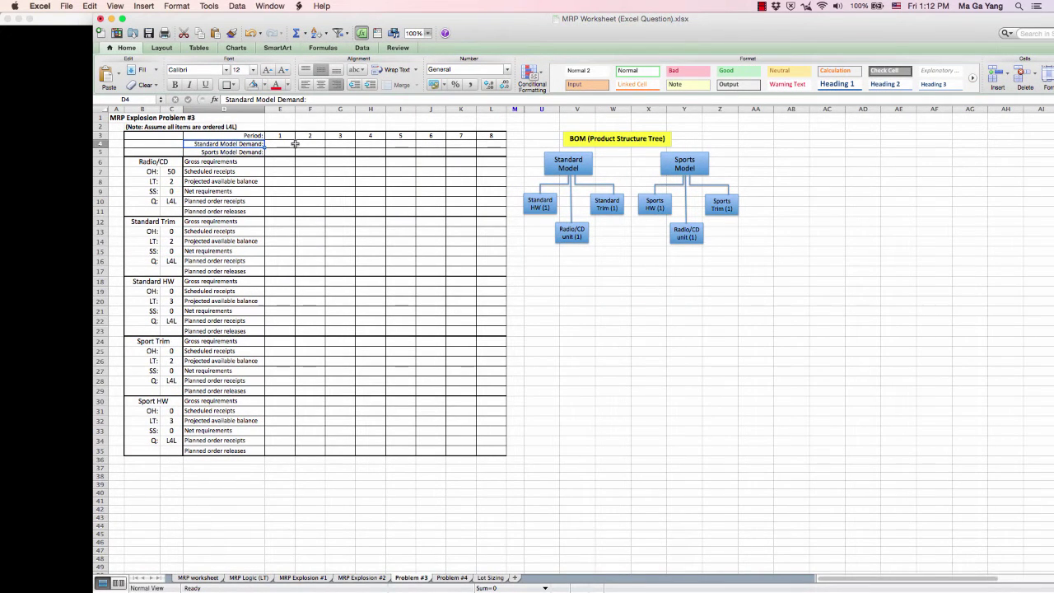
- Enter Standard Model demand 300 and 400 and Sports Model demand 200 and 100
click(376, 144)
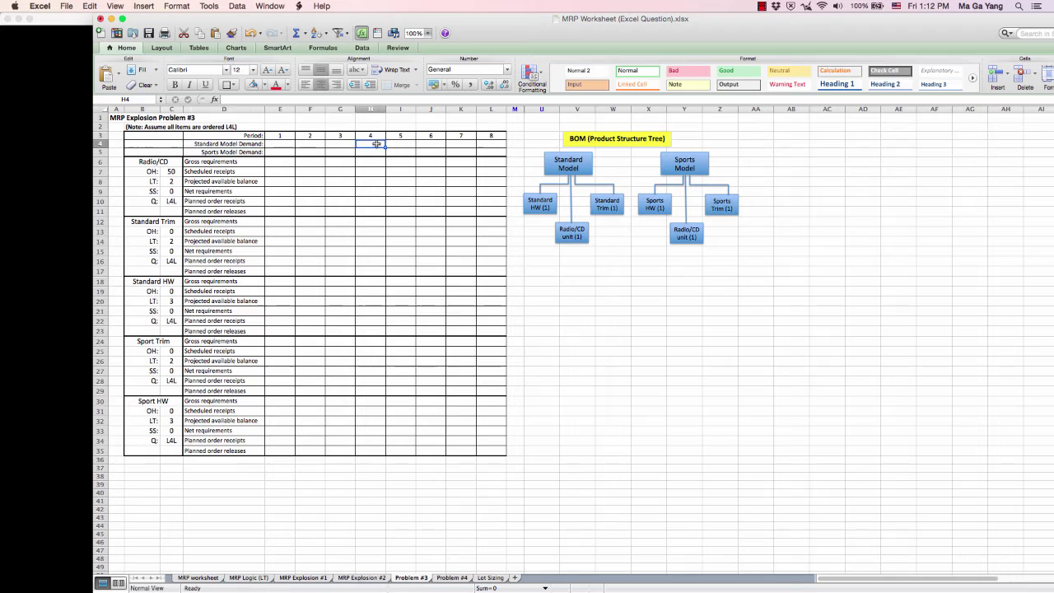
text(300)
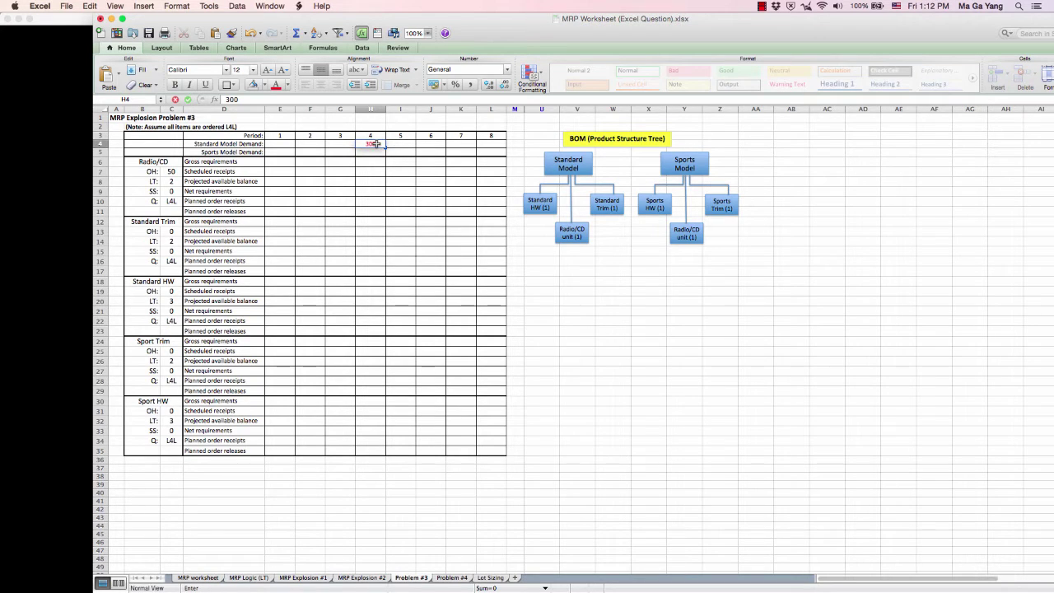
key(Tab)
key(Tab)
key(Tab)
key(Tab)
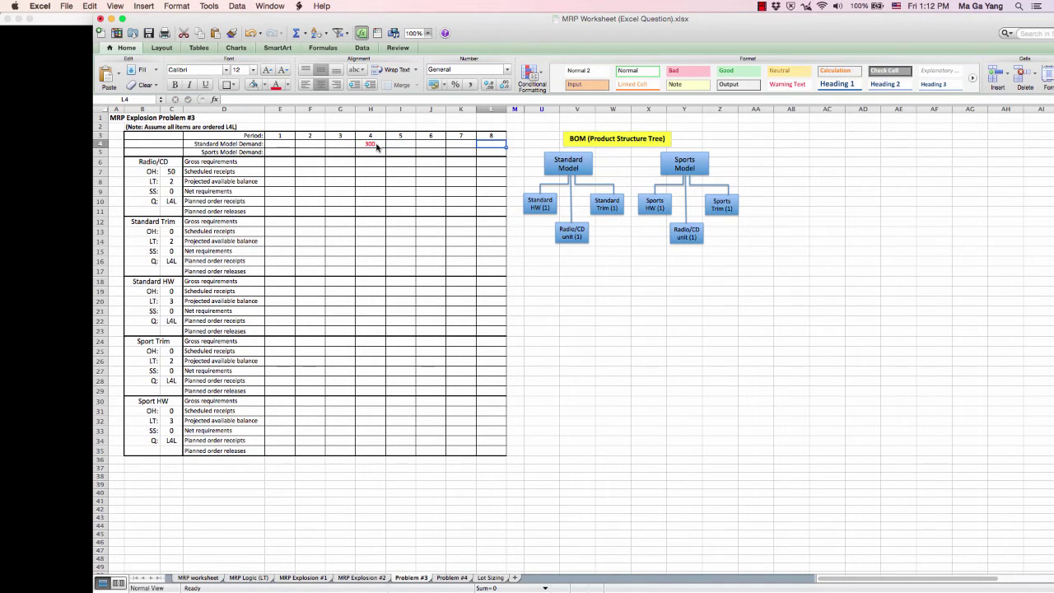
text(400)
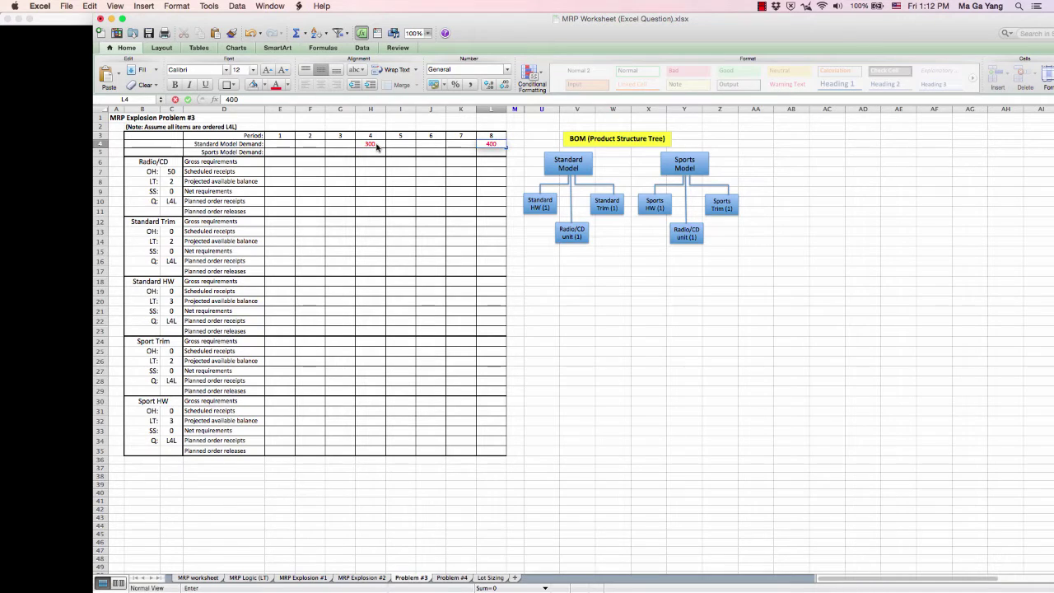
key(Return)
key(Left)
key(Left)
key(Left)
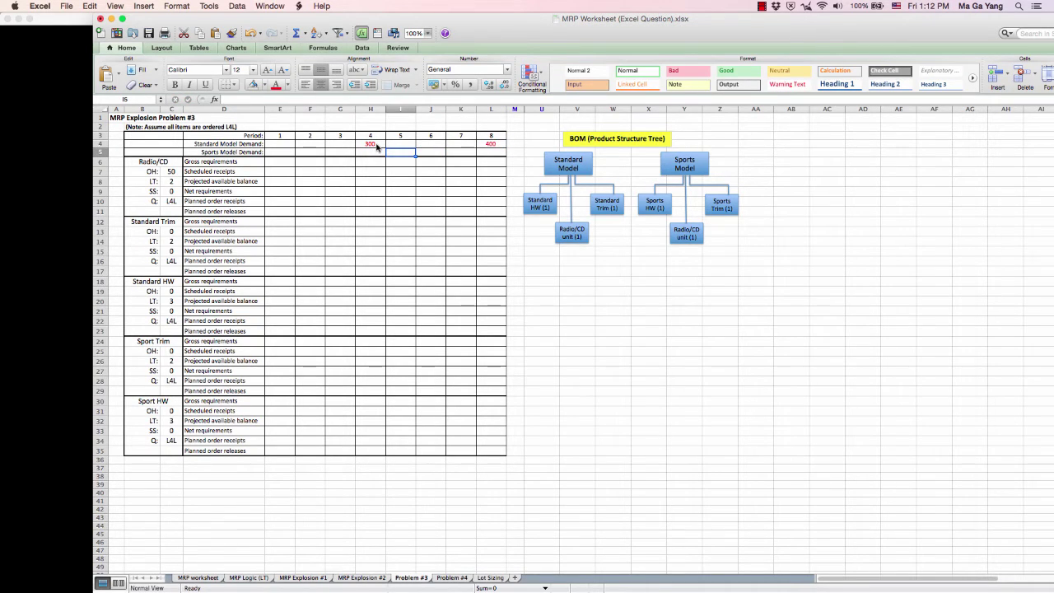
text(200)
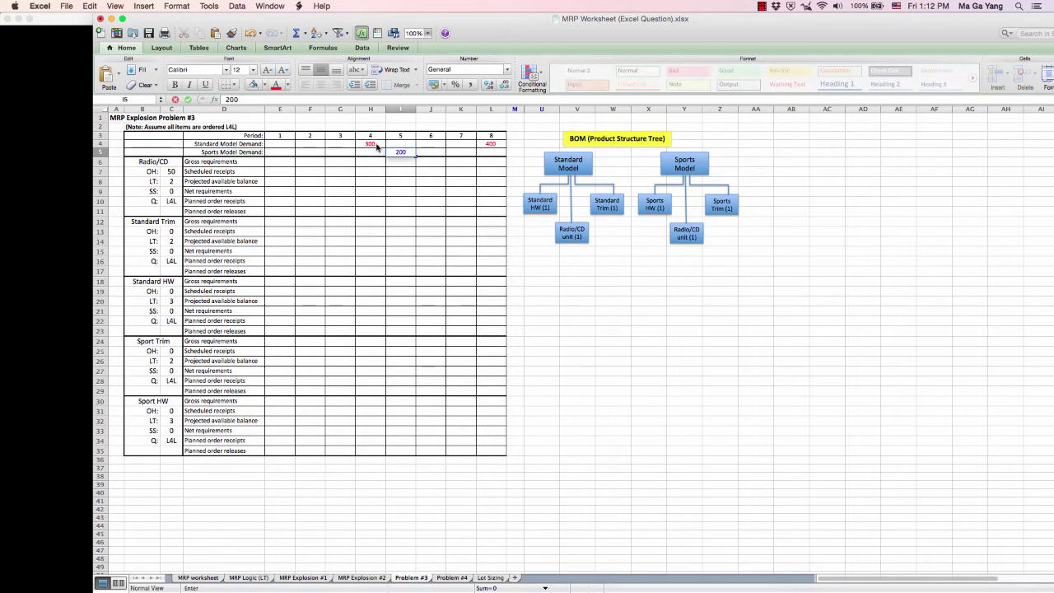
key(Right)
key(Right)
key(Right)
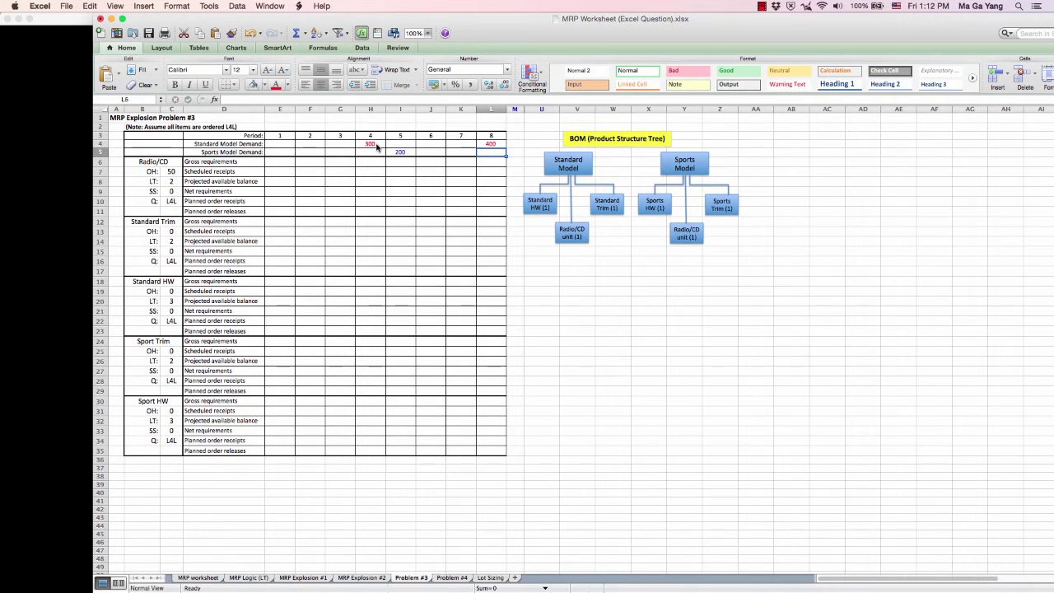
text(100)
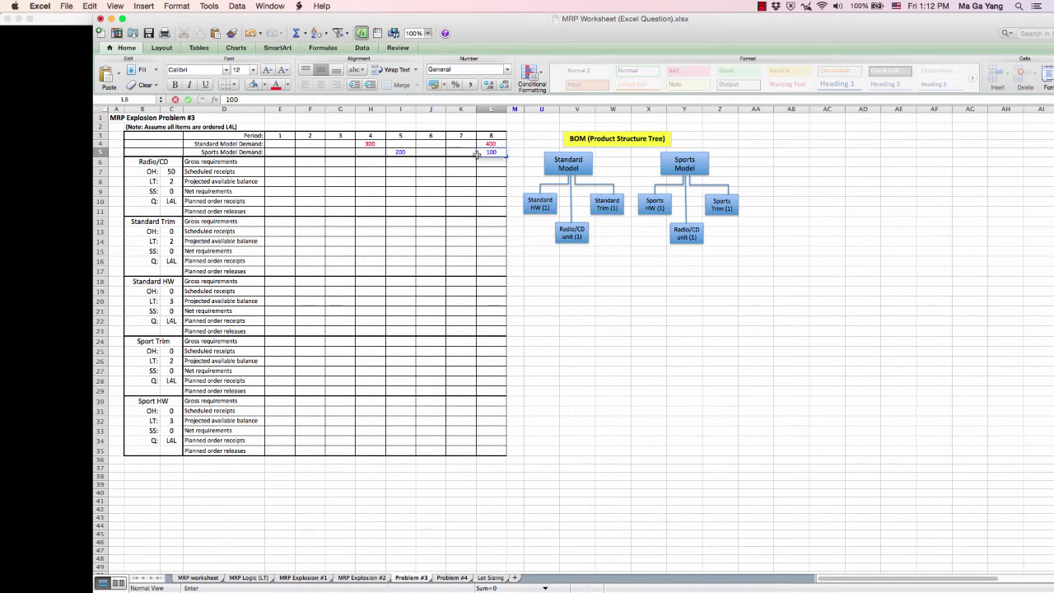
click(546, 274)
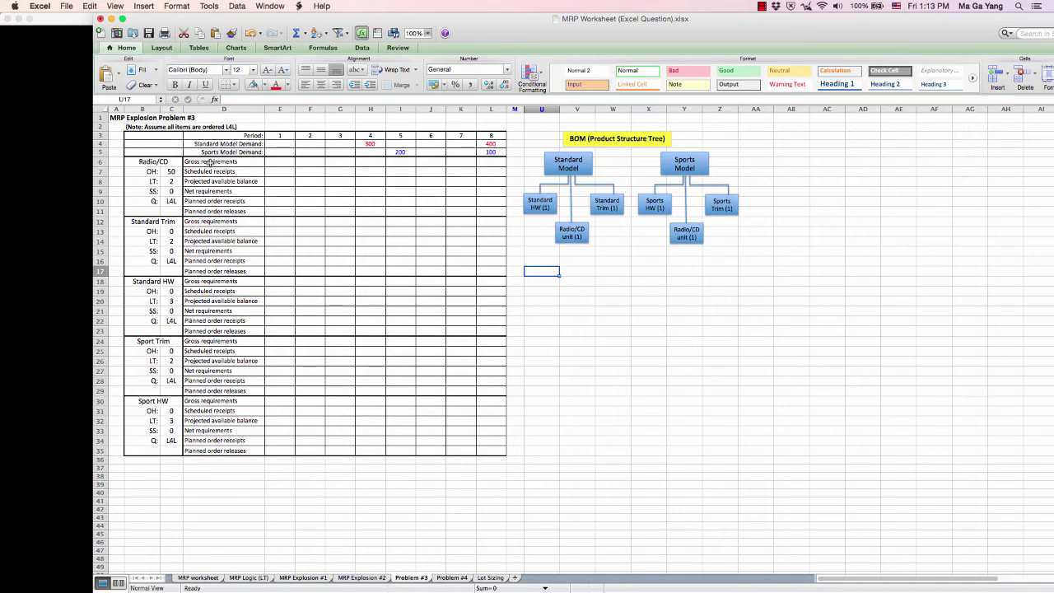
drag(202, 144, 472, 144)
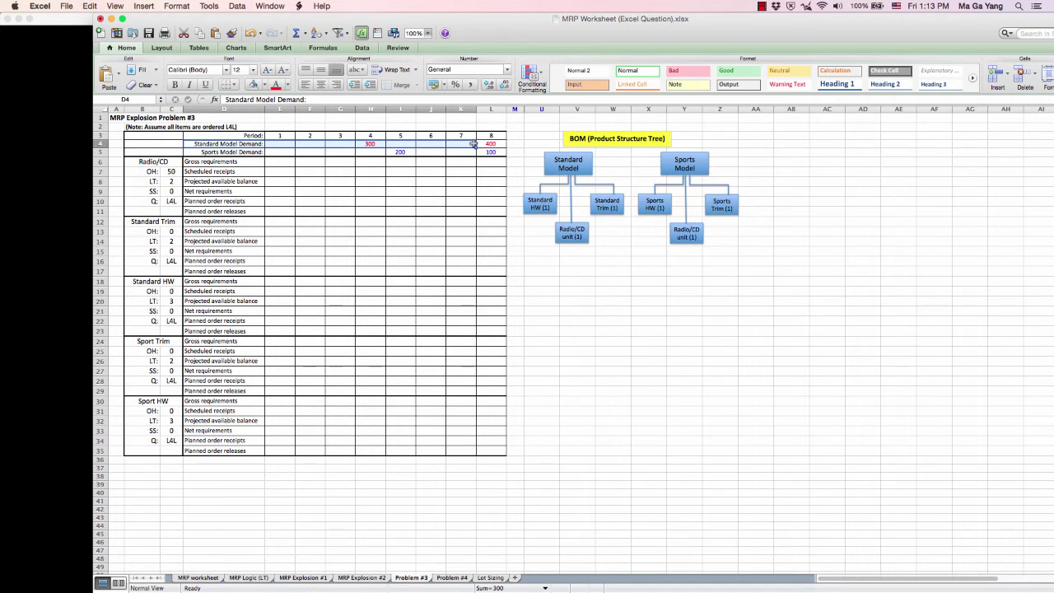
click(272, 152)
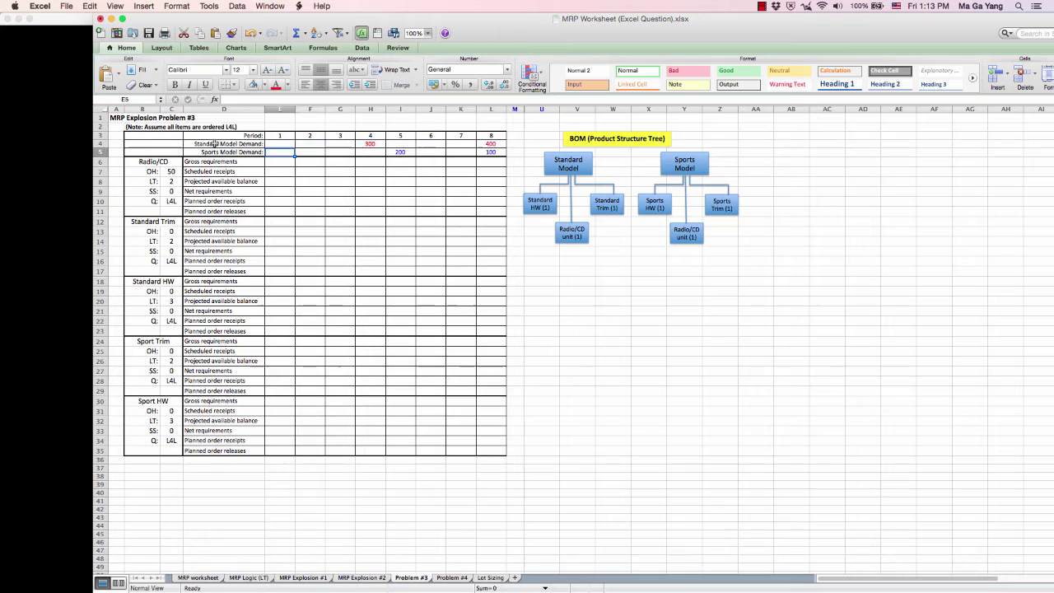
drag(212, 144, 493, 145)
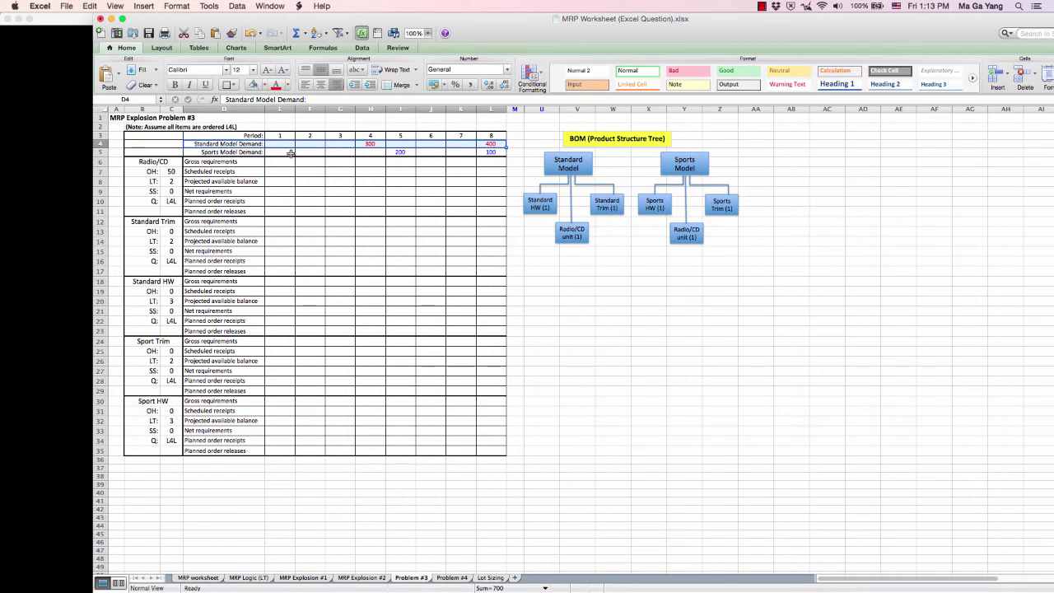
drag(229, 151, 480, 153)
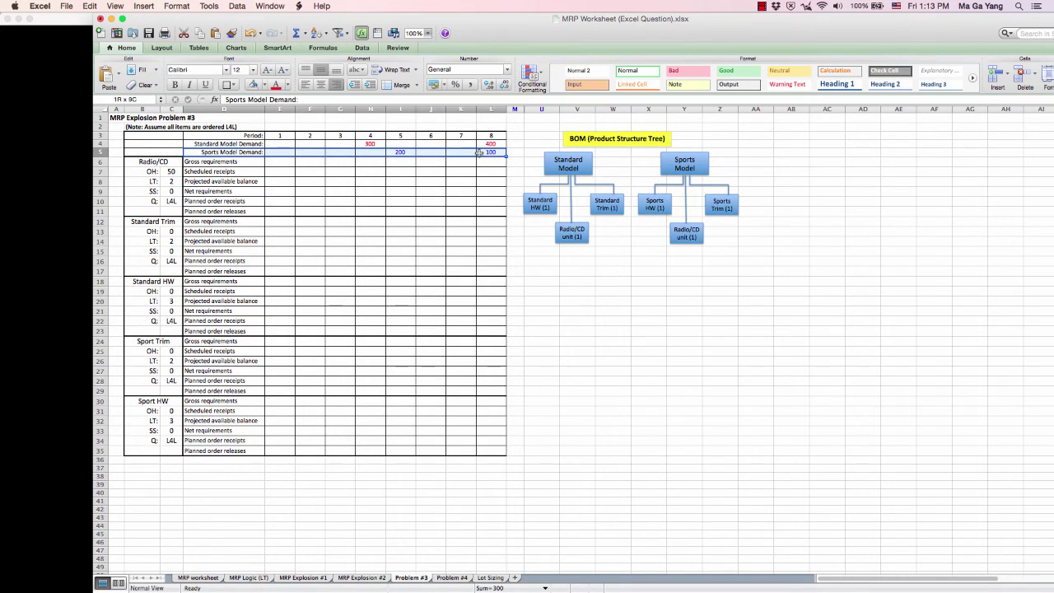
mouse_move(168, 165)
mouse_down()
mouse_move(391, 268)
mouse_move(492, 440)
mouse_up()
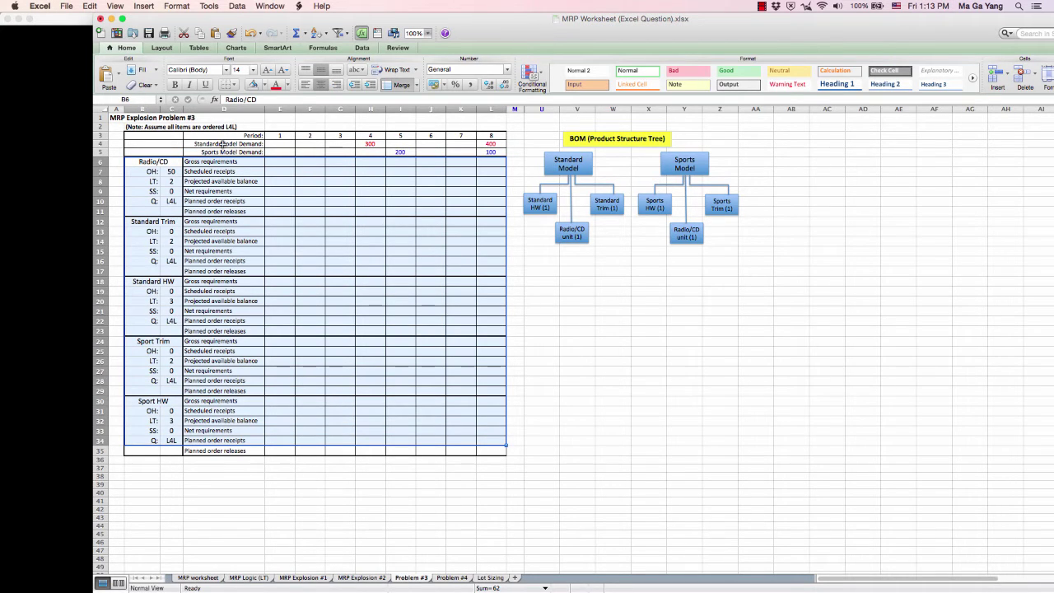
drag(222, 144, 489, 144)
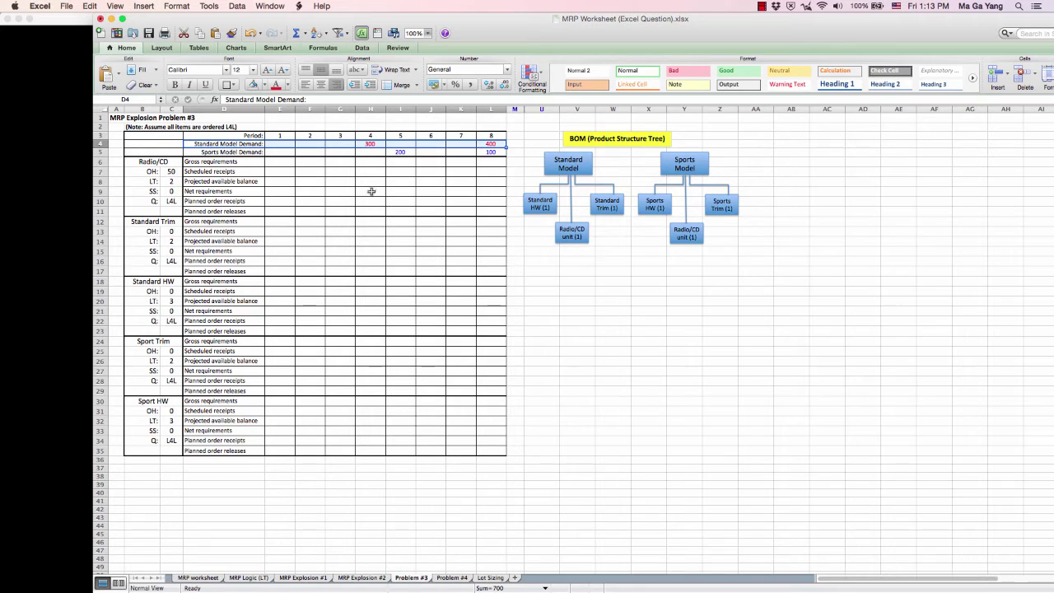
click(568, 291)
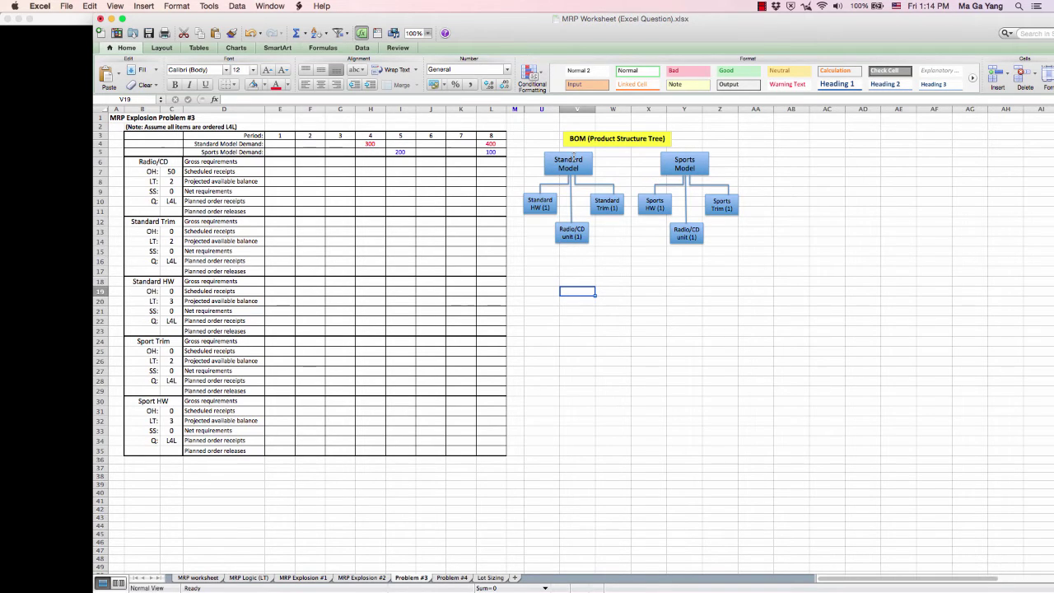
- Enter Radio/CD gross requirements 300 in period 4 and 400 in period 8
click(372, 144)
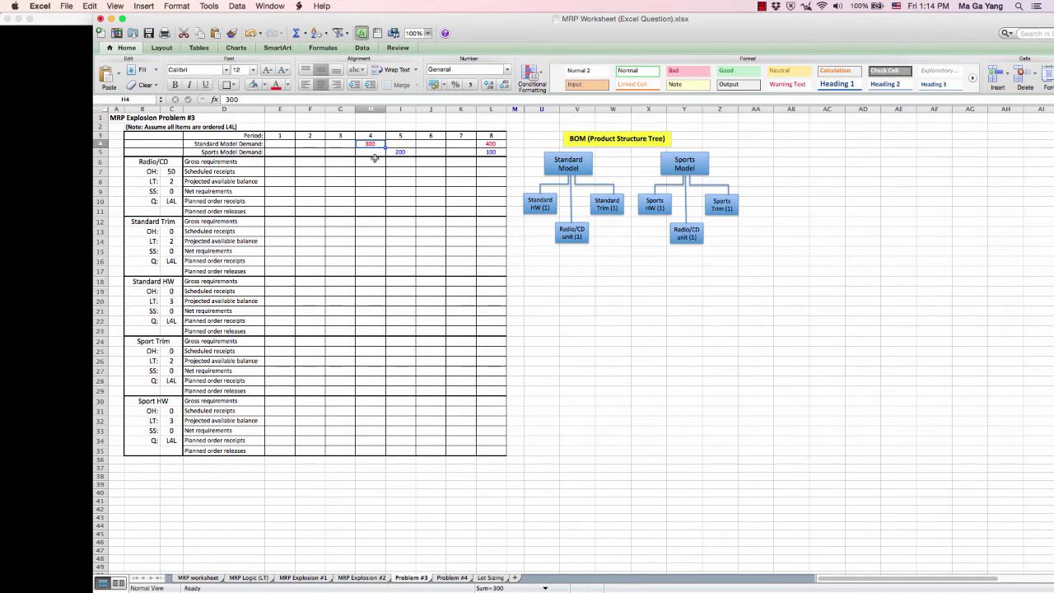
click(379, 163)
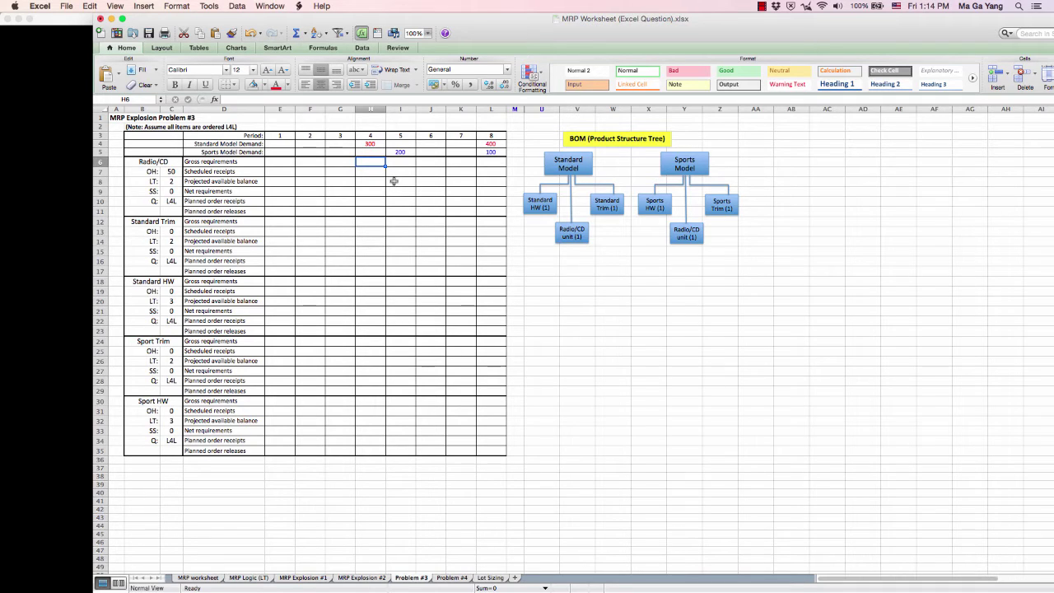
click(371, 144)
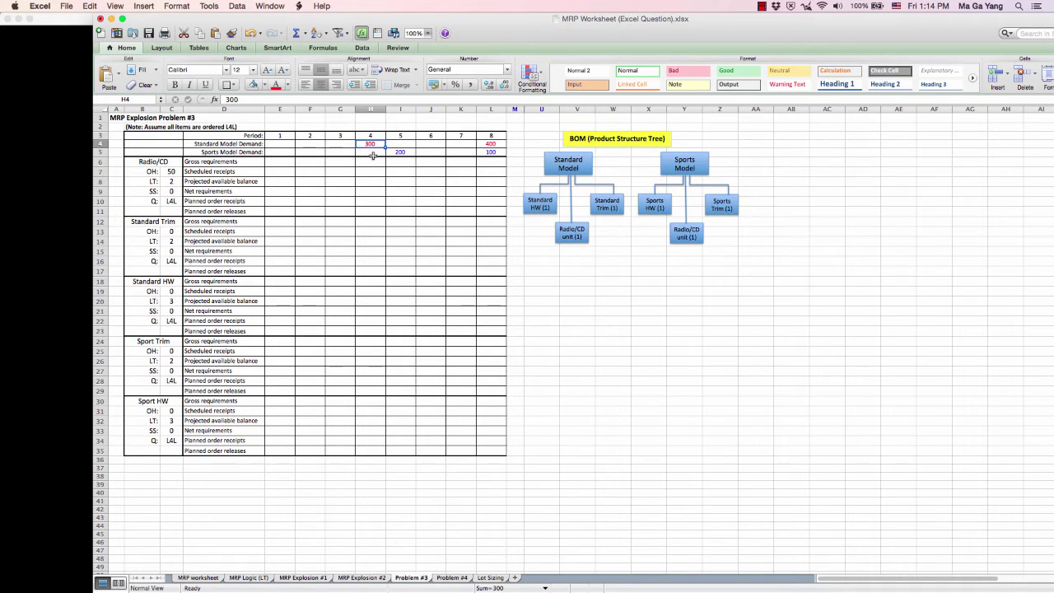
click(373, 163)
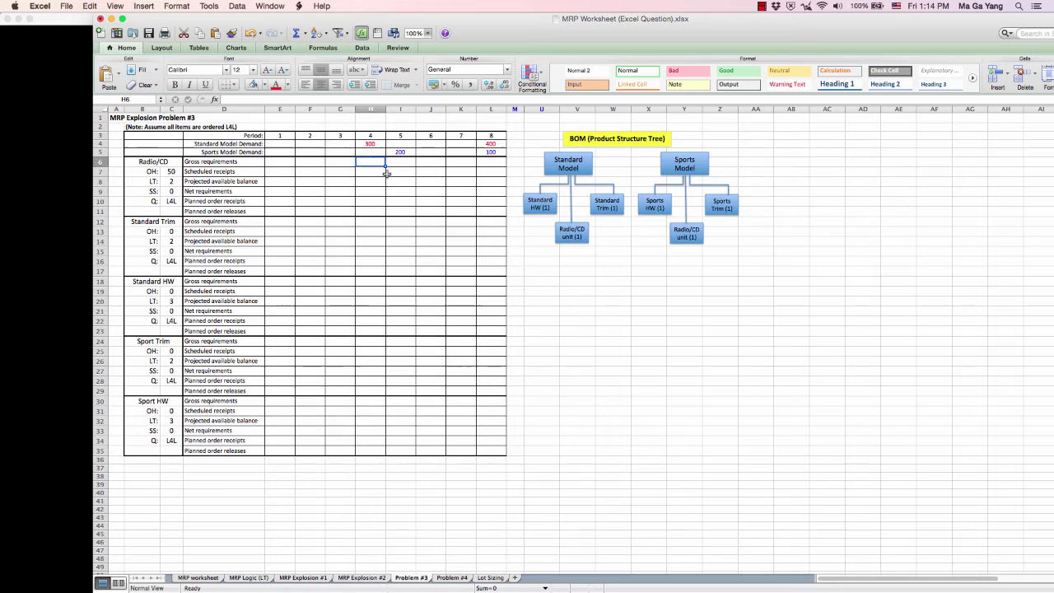
text(300)
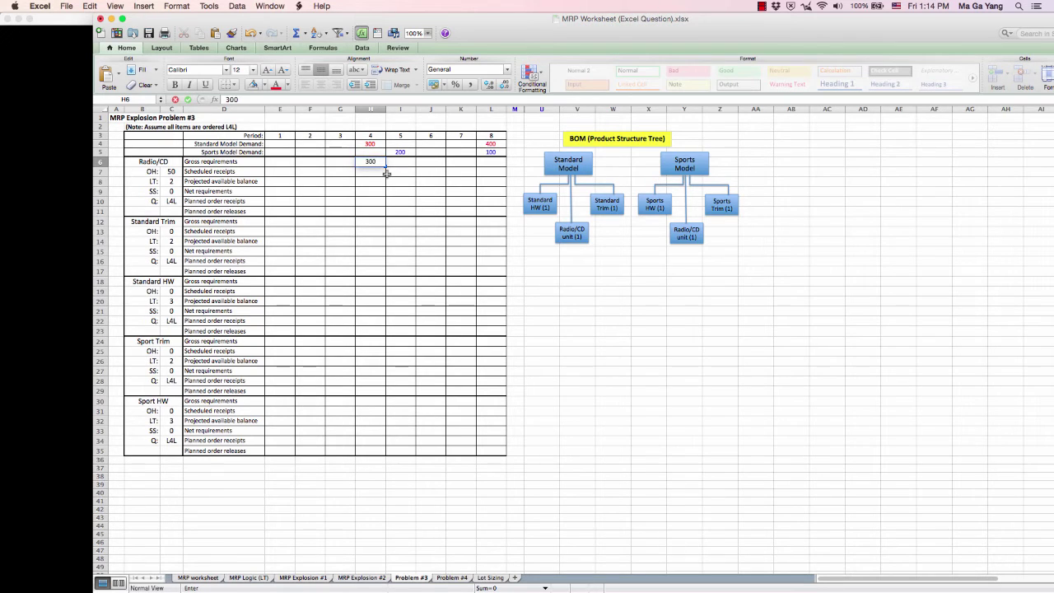
key(Tab)
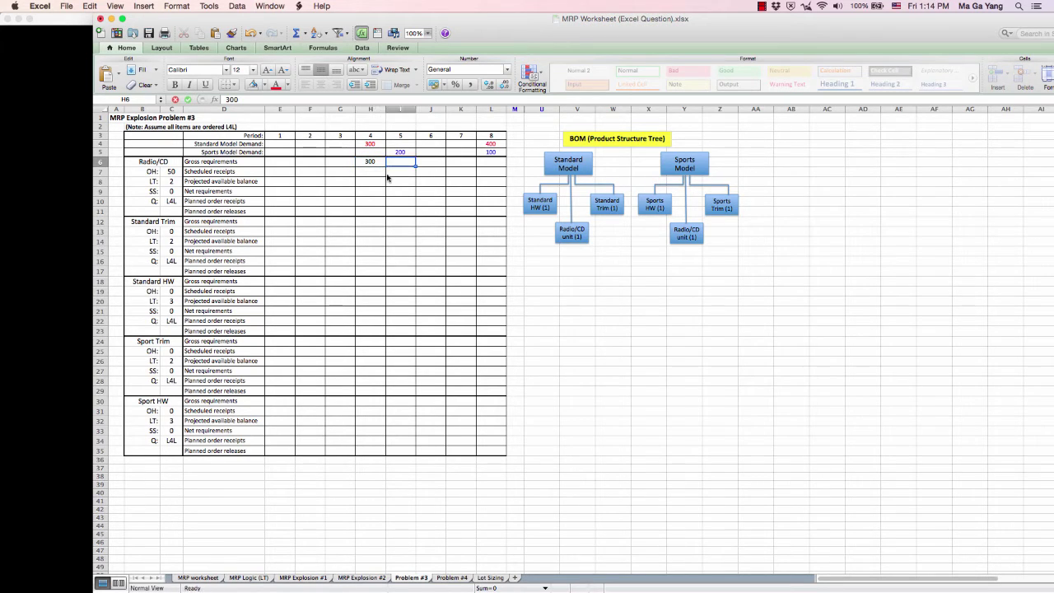
key(Tab)
key(Tab)
key(Tab)
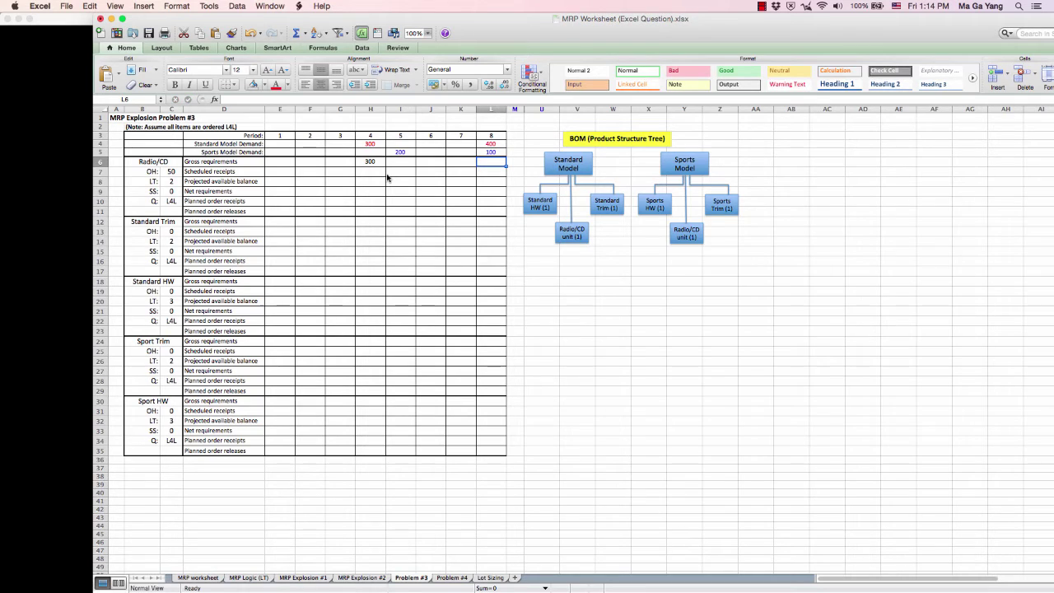
text(400)
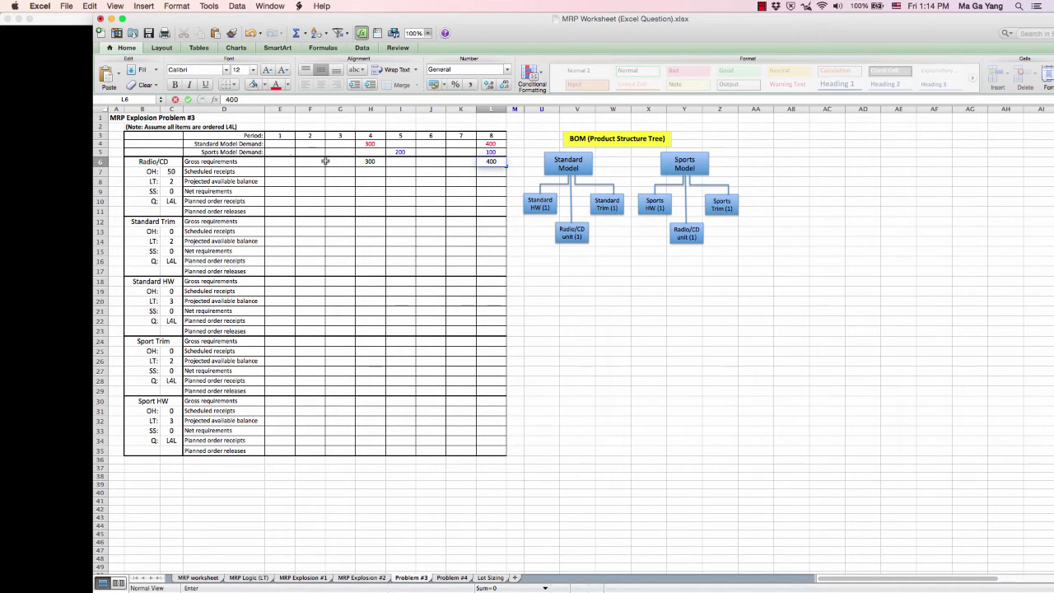
- Add 200 in period 5 and change period 8 to =400+100, giving 500
click(400, 163)
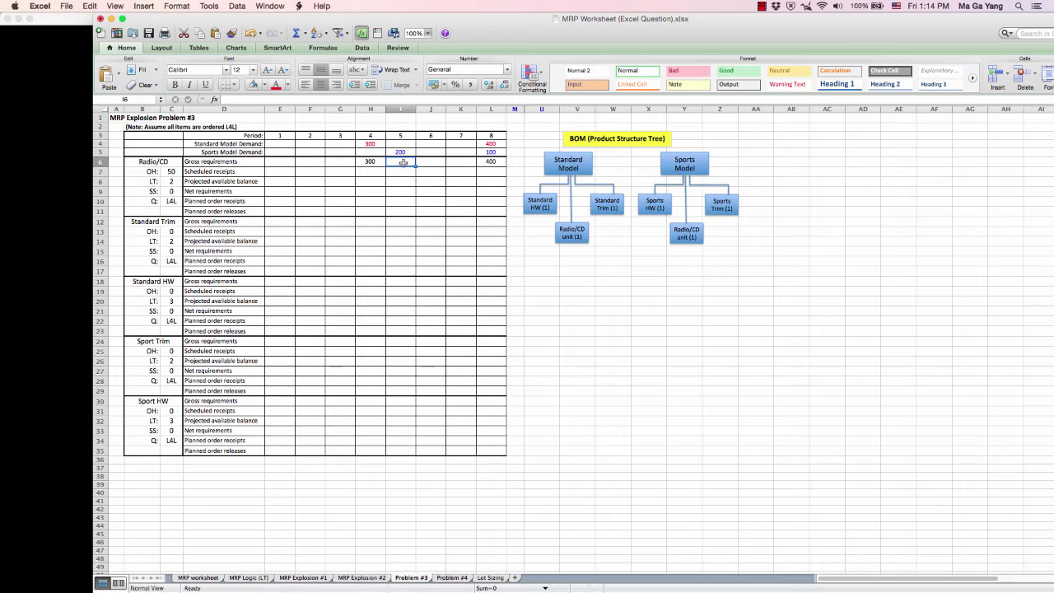
text(200)
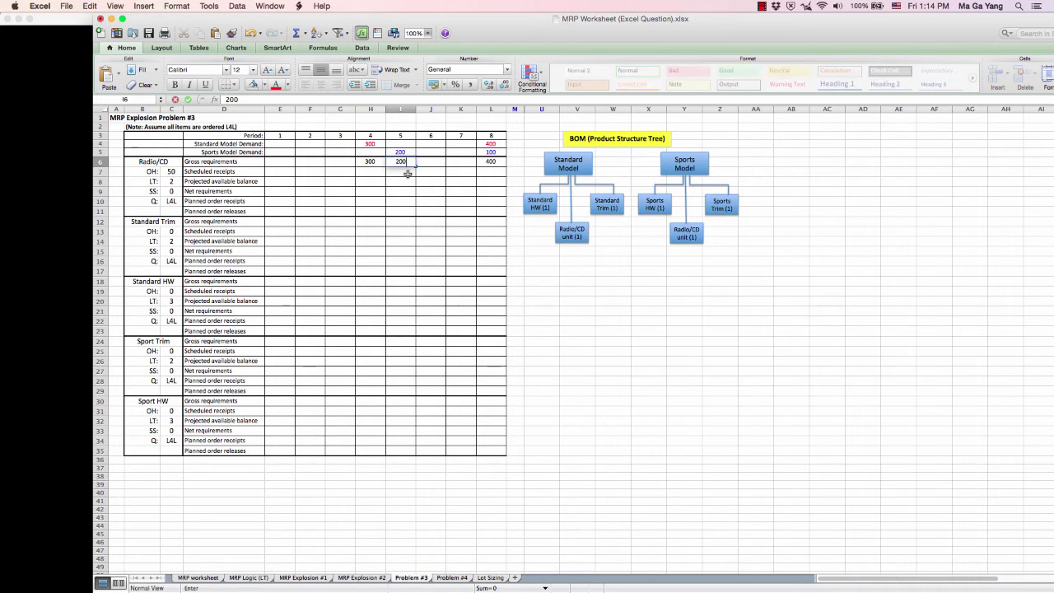
key(Tab)
key(Tab)
key(Tab)
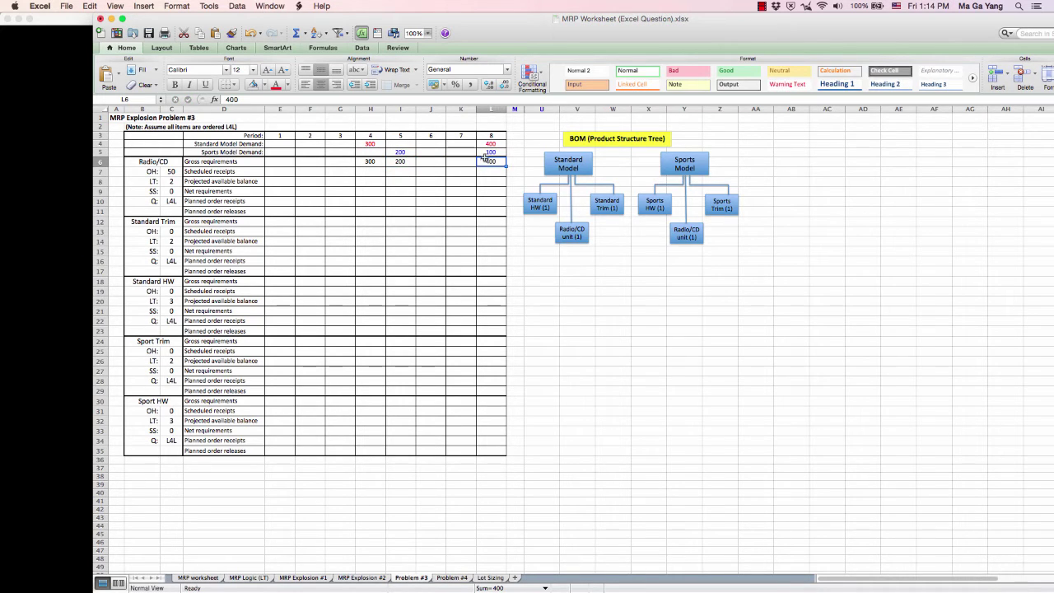
double_click(492, 162)
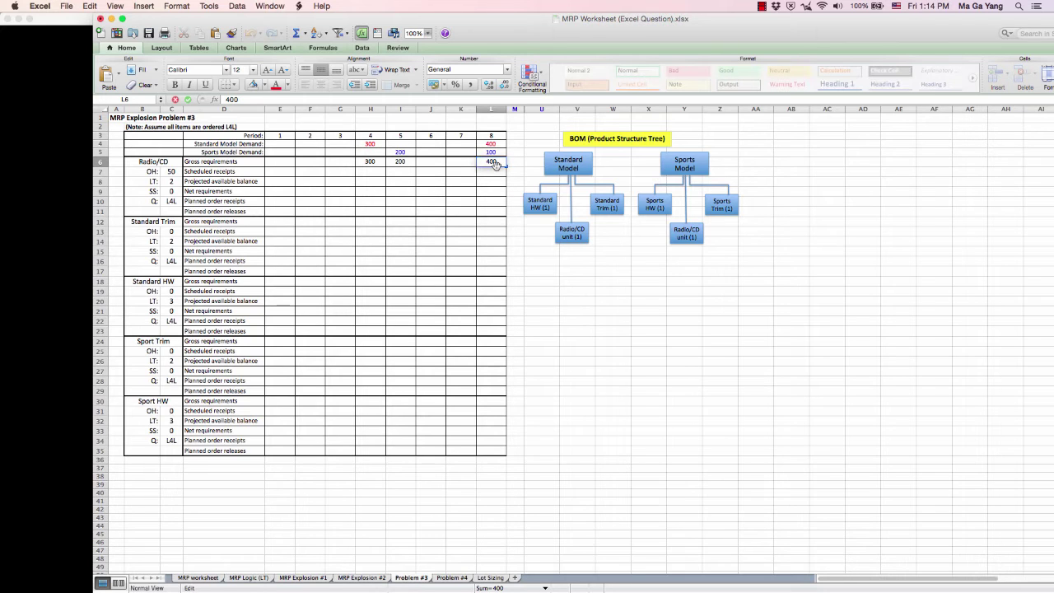
text(=)
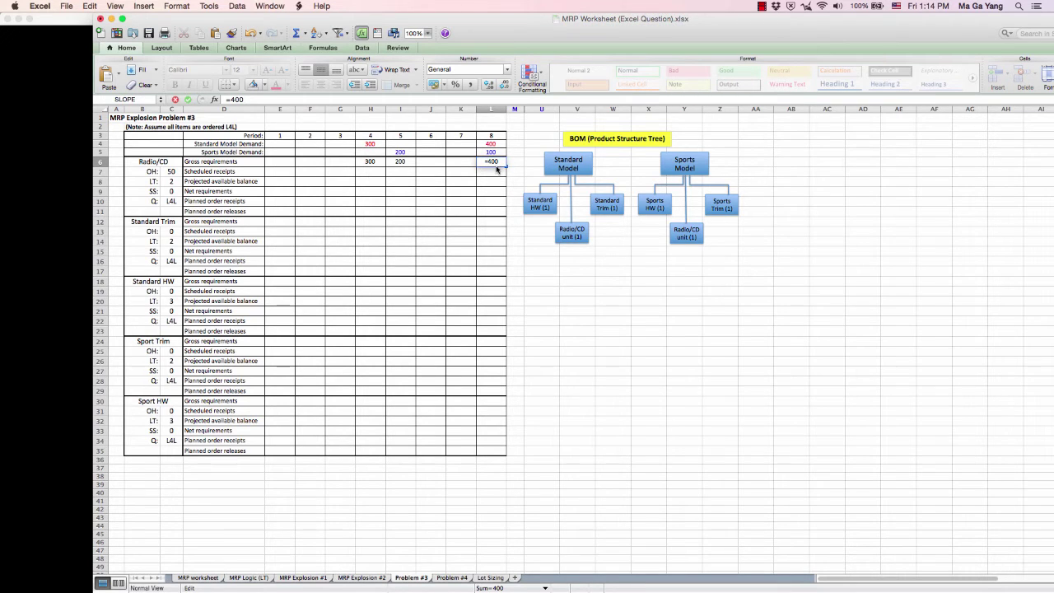
text(00)
key(Return)
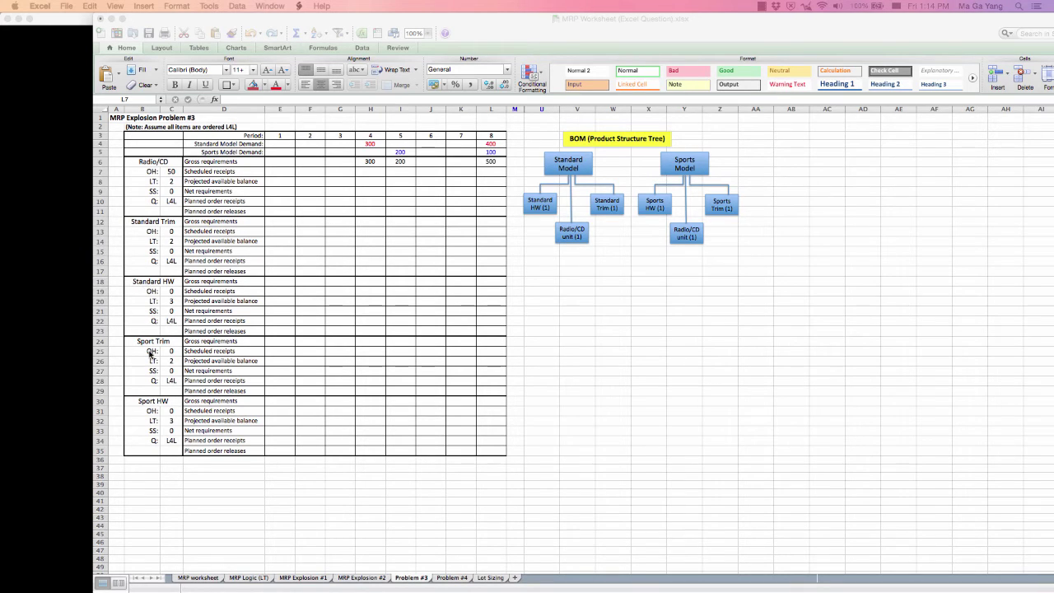
- Enter Standard Trim gross requirements 300 in period 4 and 400 in period 8
click(378, 223)
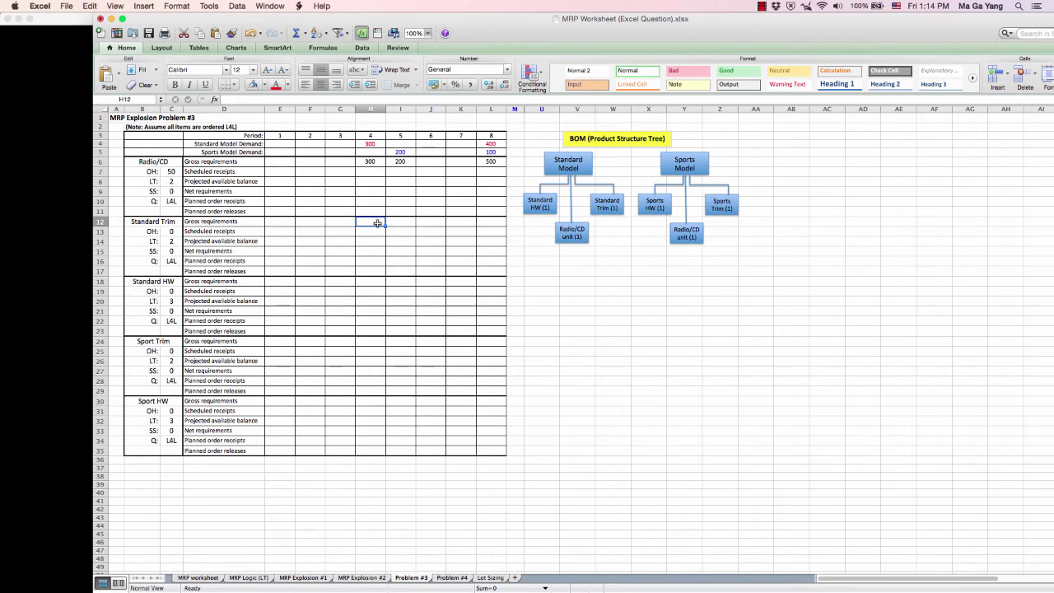
text(300)
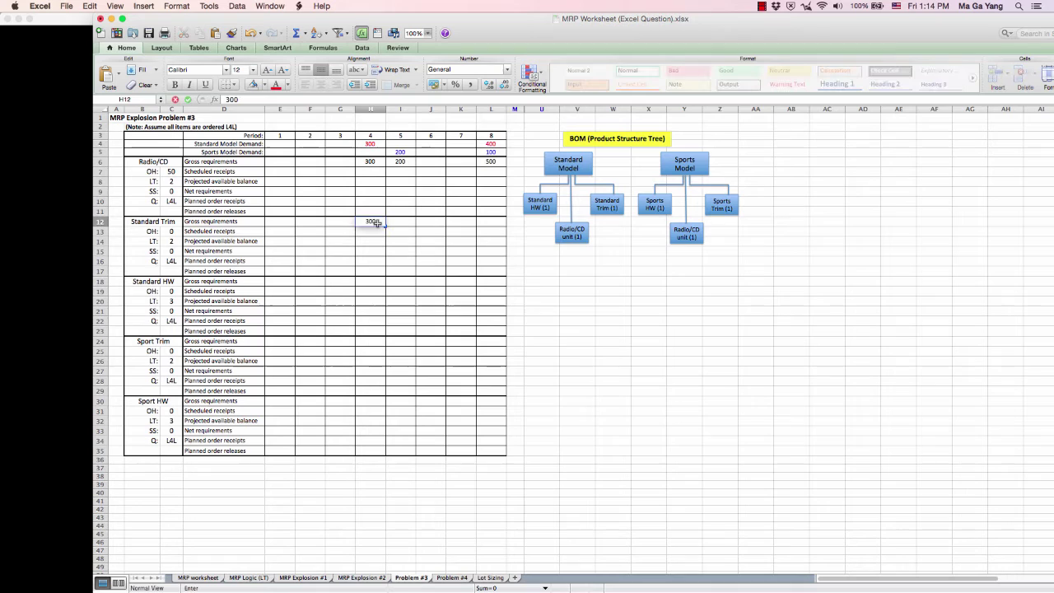
click(488, 225)
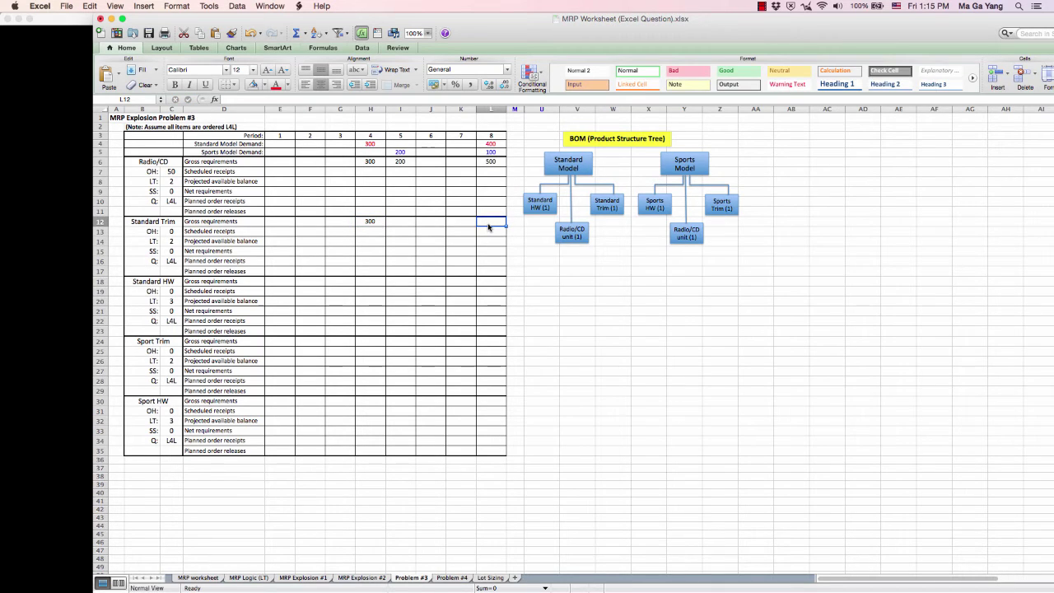
text(400)
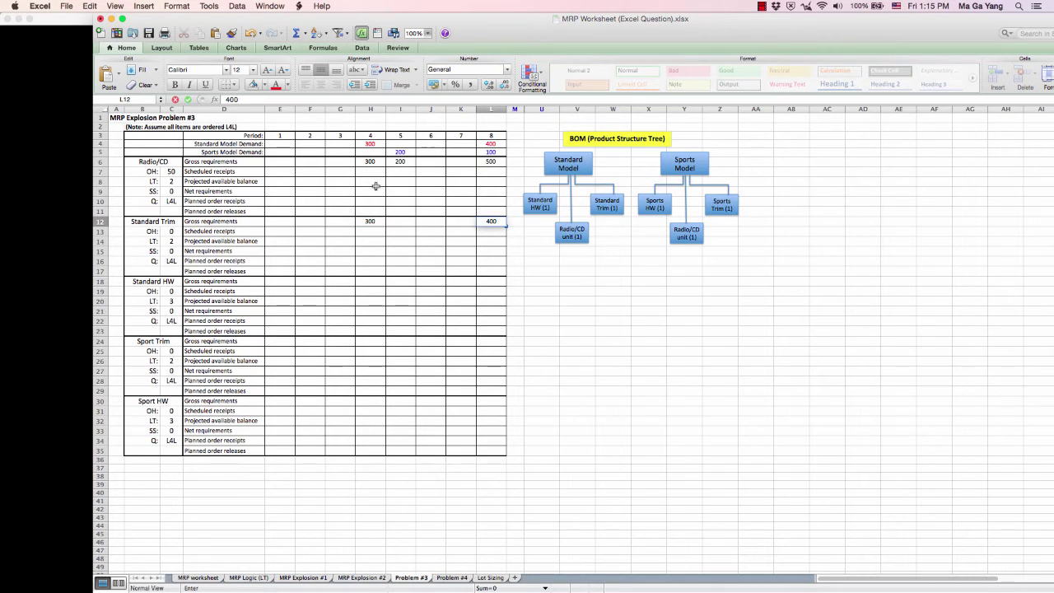
click(371, 152)
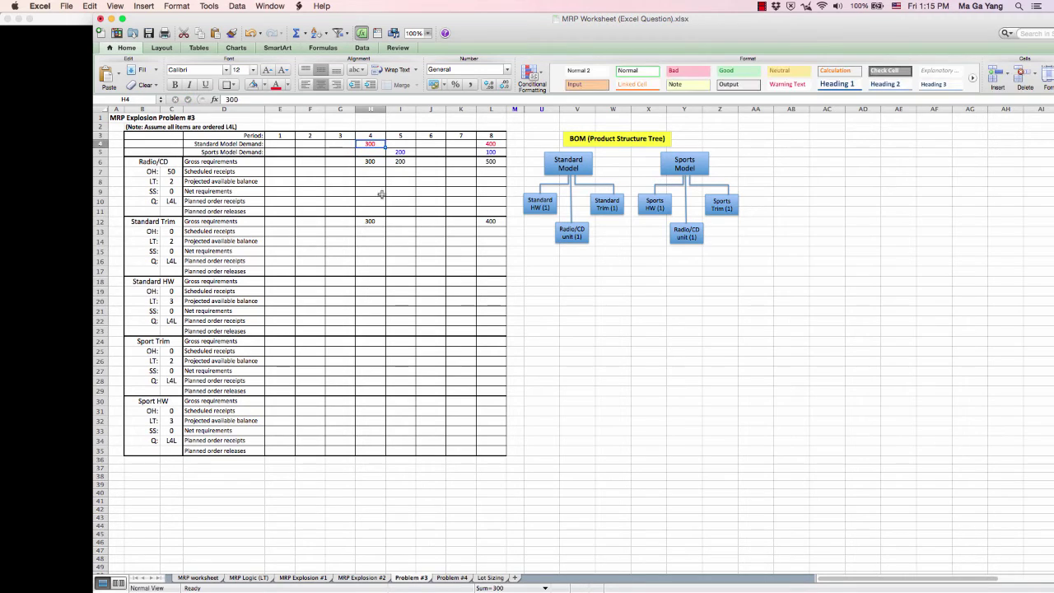
click(491, 144)
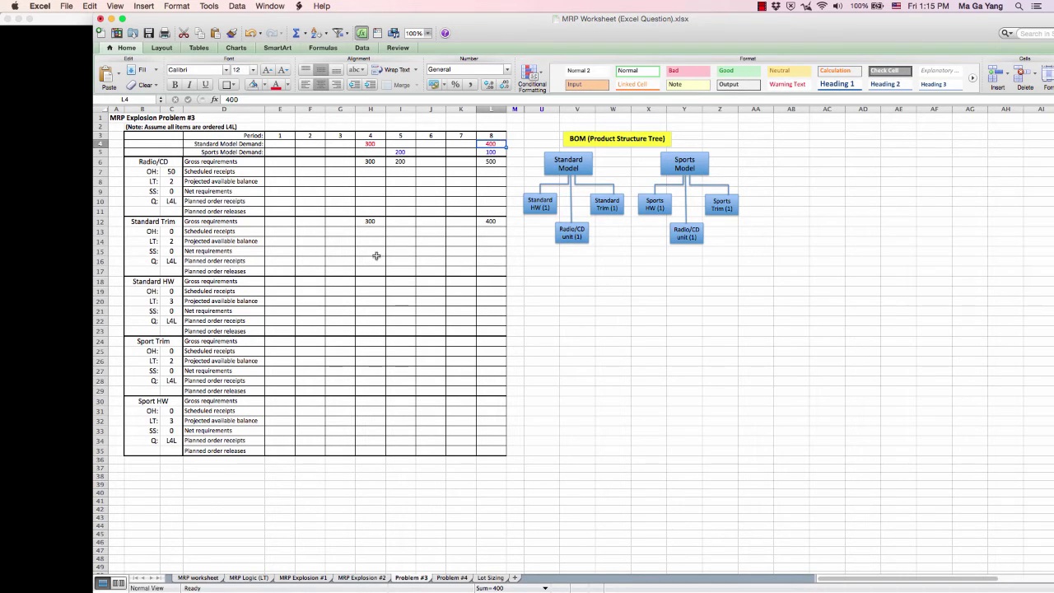
- Enter Standard HW gross requirements 300 in period 4 and 400 in period 8
click(370, 287)
click(371, 282)
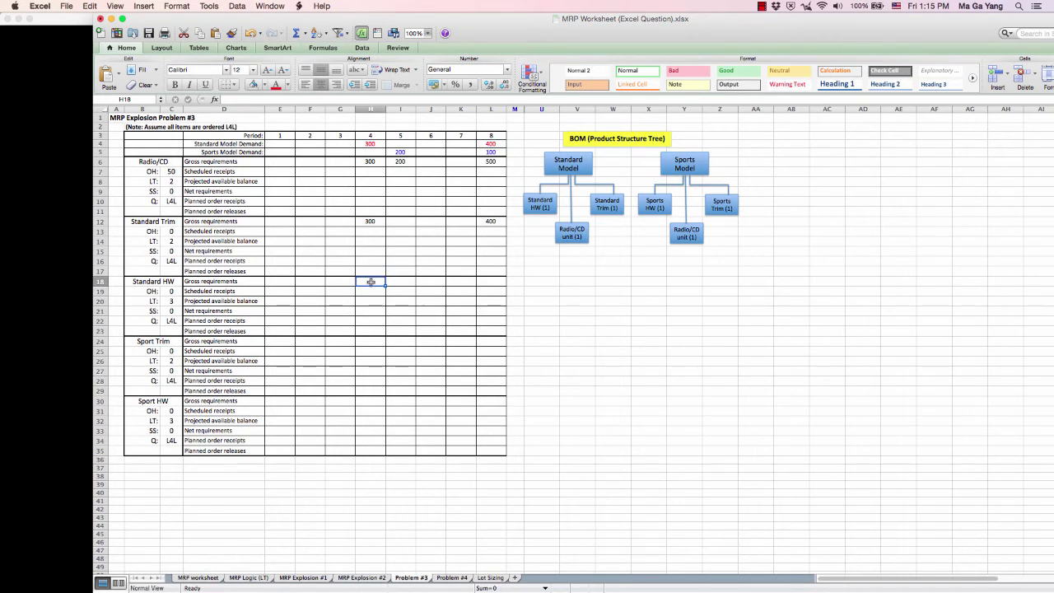
text(300)
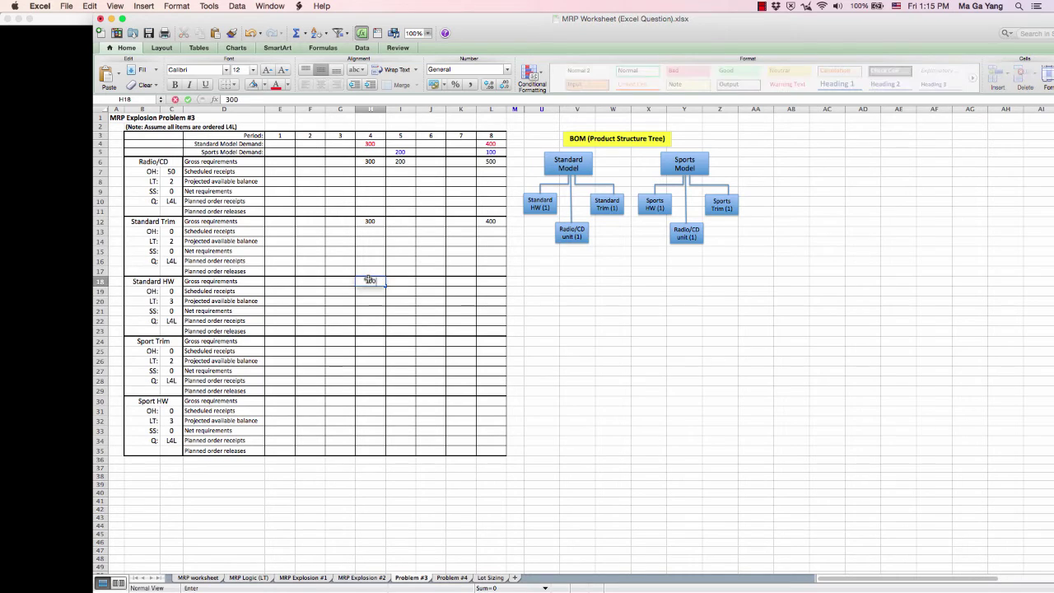
key(Tab)
key(Tab)
key(Tab)
key(Tab)
text(4)
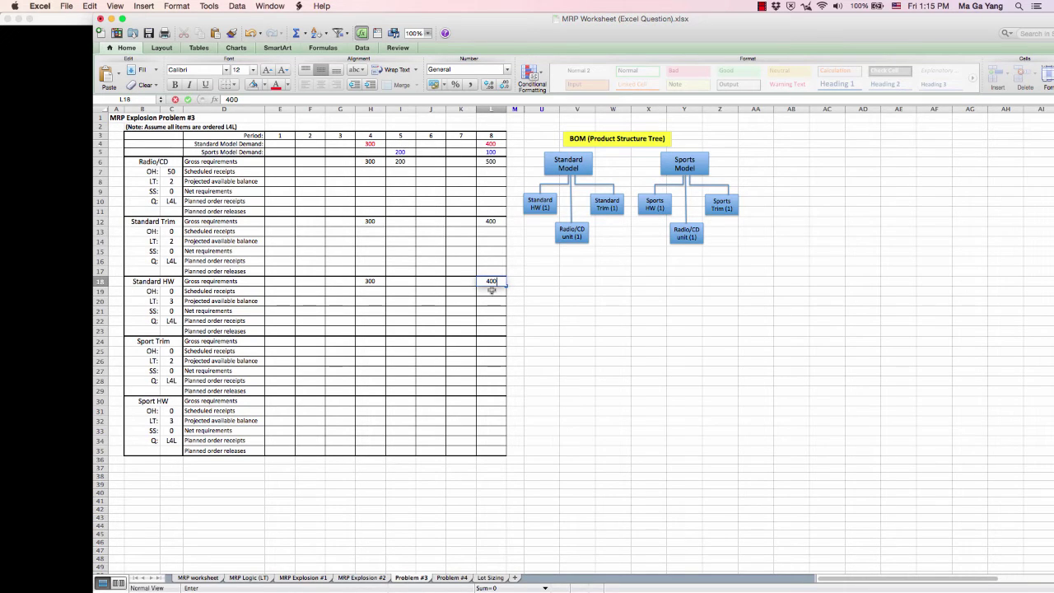
- Enter Sport Trim gross requirements 200 in period 5 and 100 in period 8
click(403, 152)
click(400, 345)
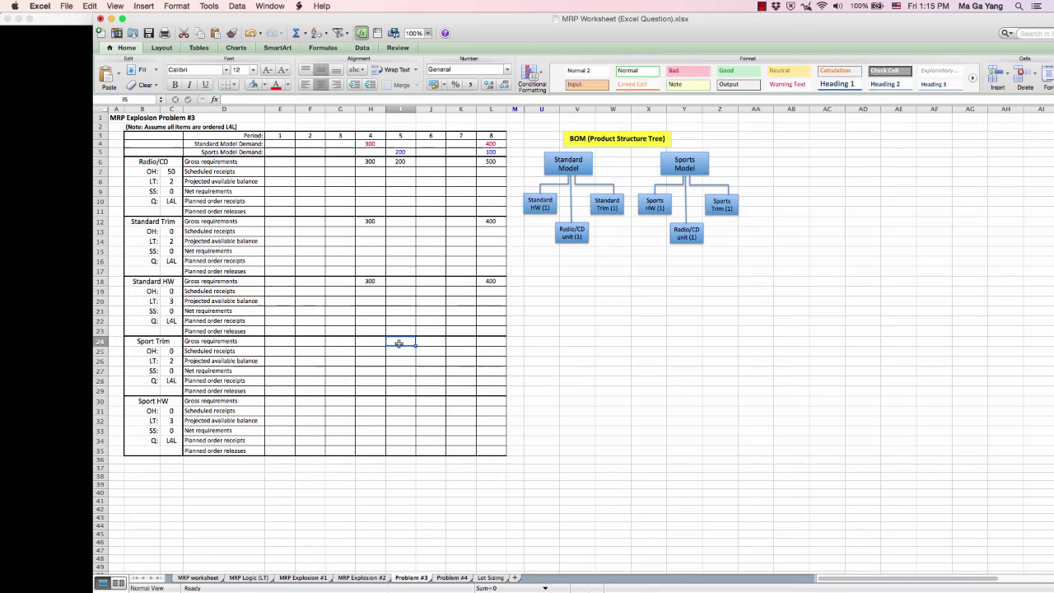
text(200)
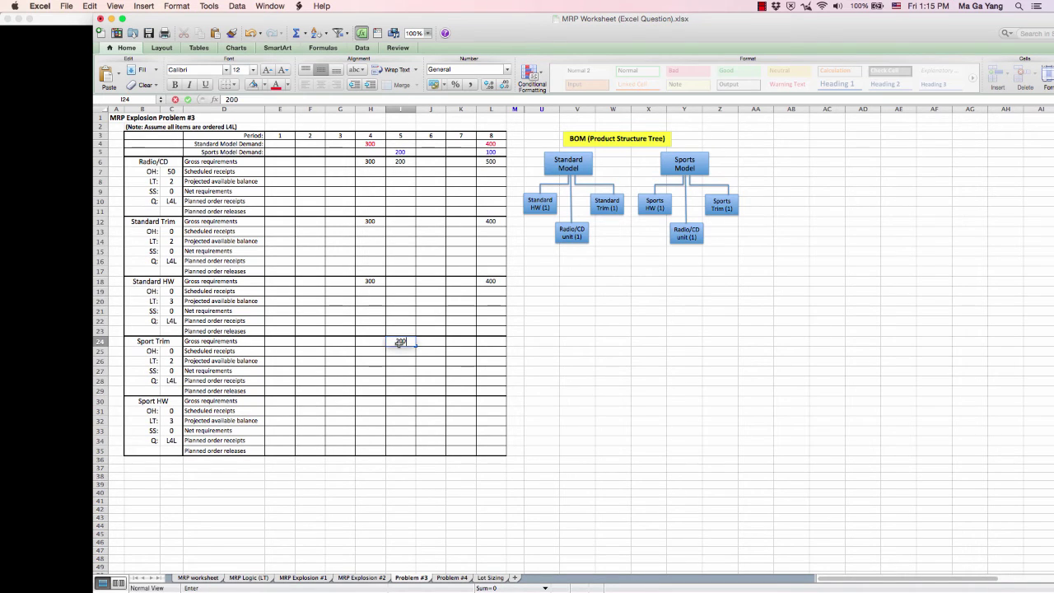
key(Tab)
key(Tab)
key(Tab)
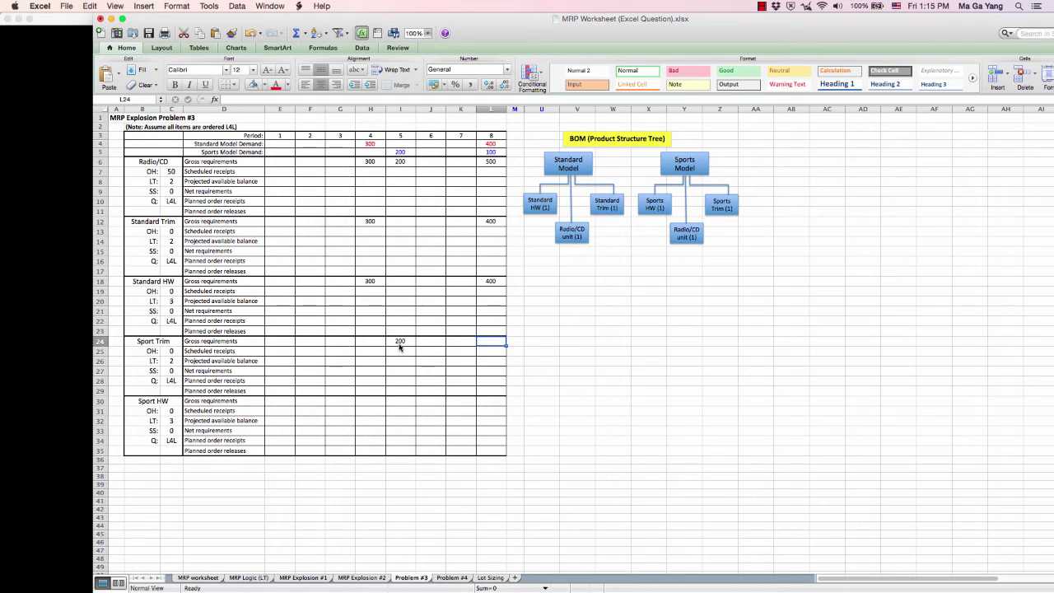
text(100)
click(397, 402)
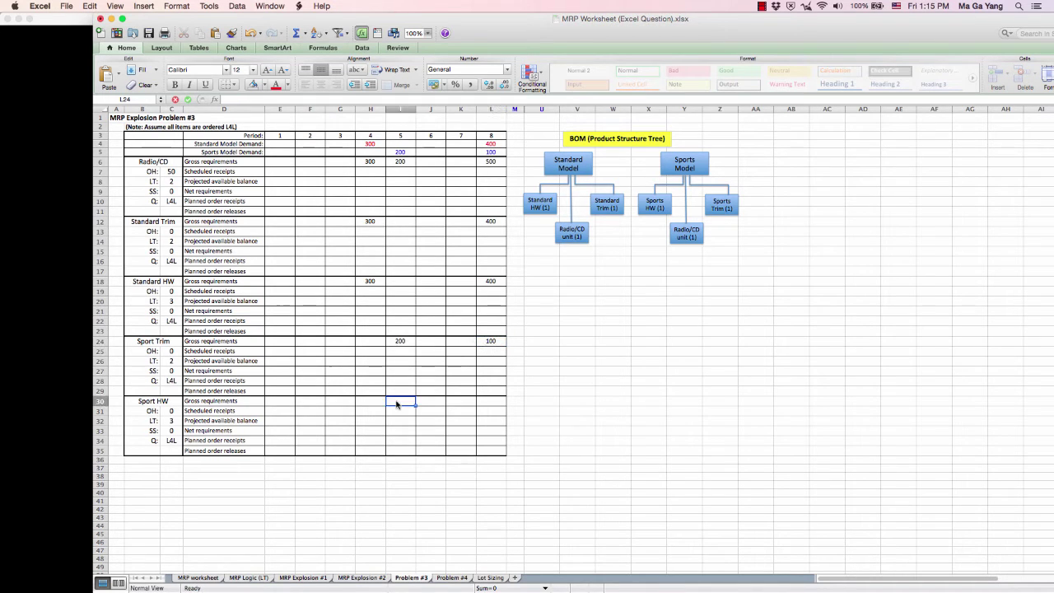
- Finish Sport HW gross requirements with 200 in period 5 and 100 in period 8
text(200)
click(486, 403)
text(100)
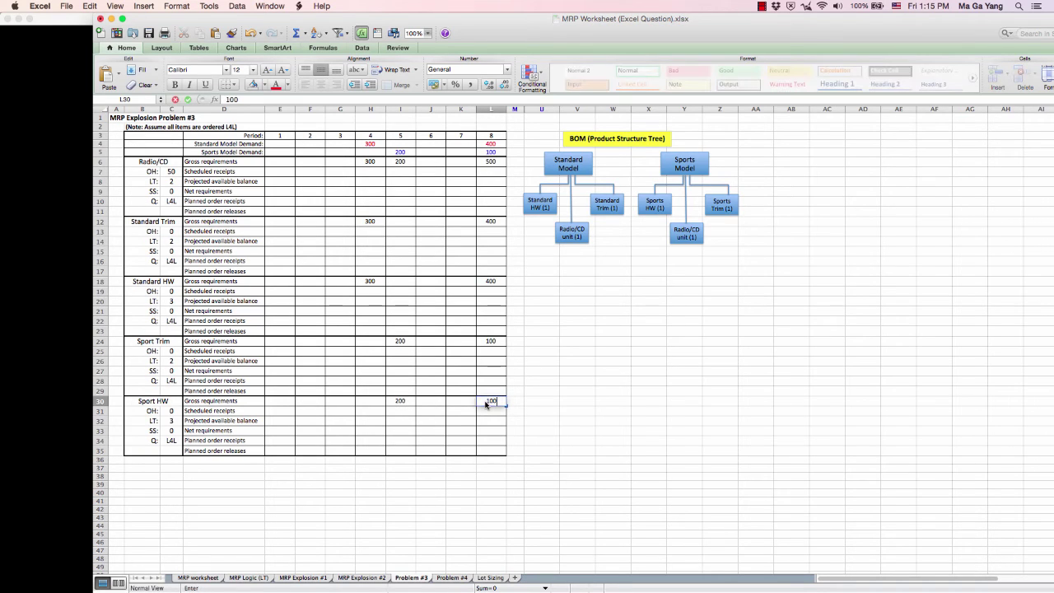
click(375, 230)
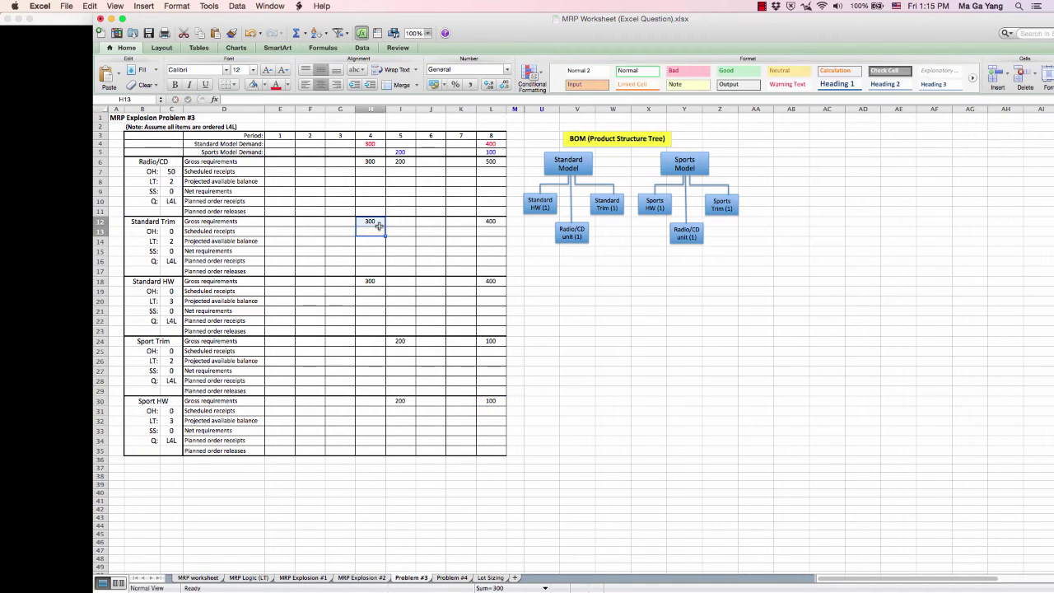
- Make the Standard Trim and Standard HW gross requirements red
click(369, 225)
click(276, 84)
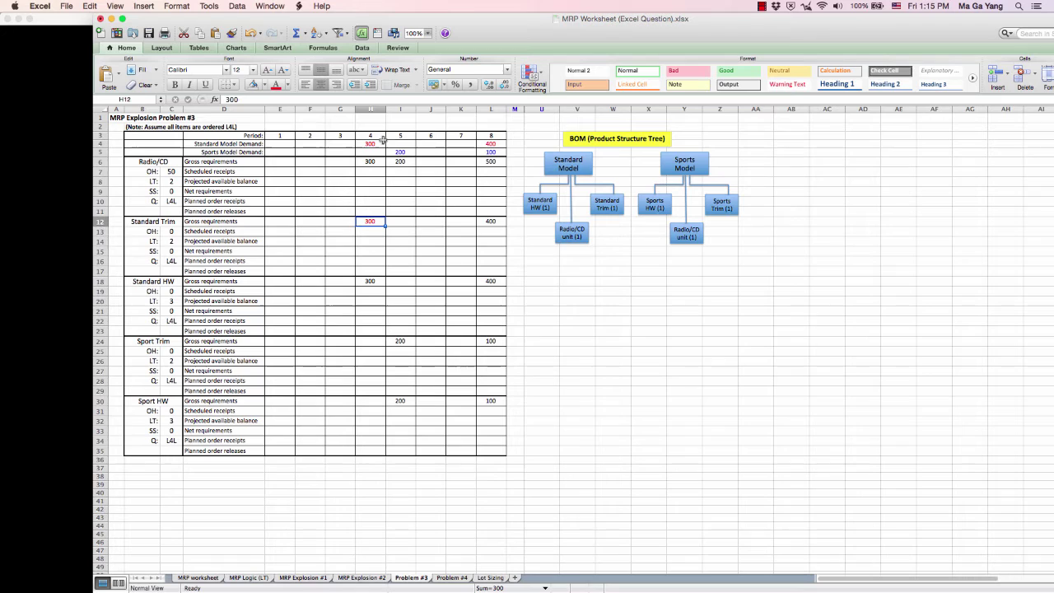
click(486, 220)
click(274, 84)
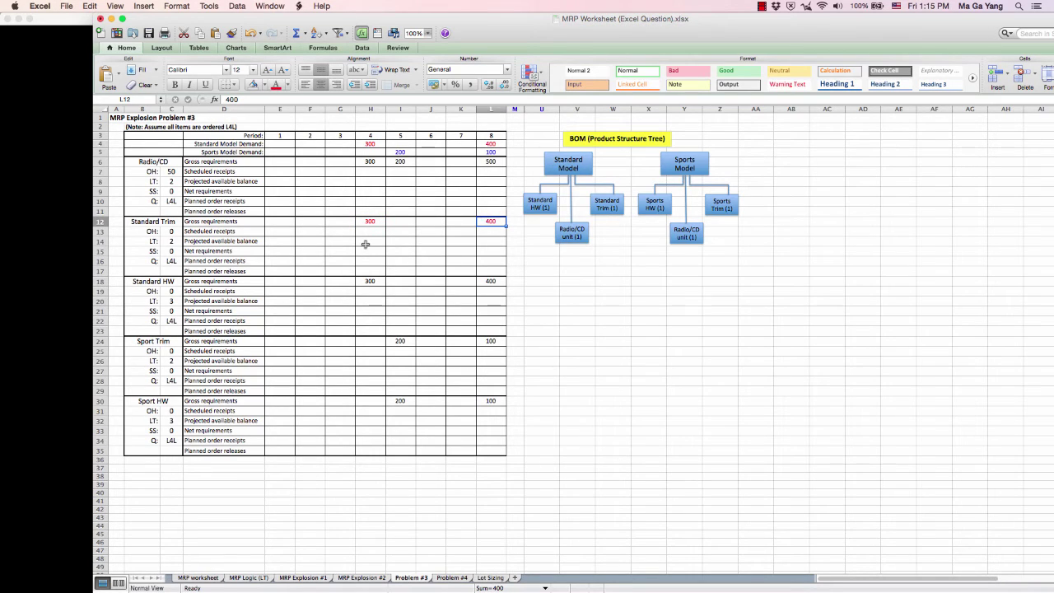
click(370, 281)
click(276, 85)
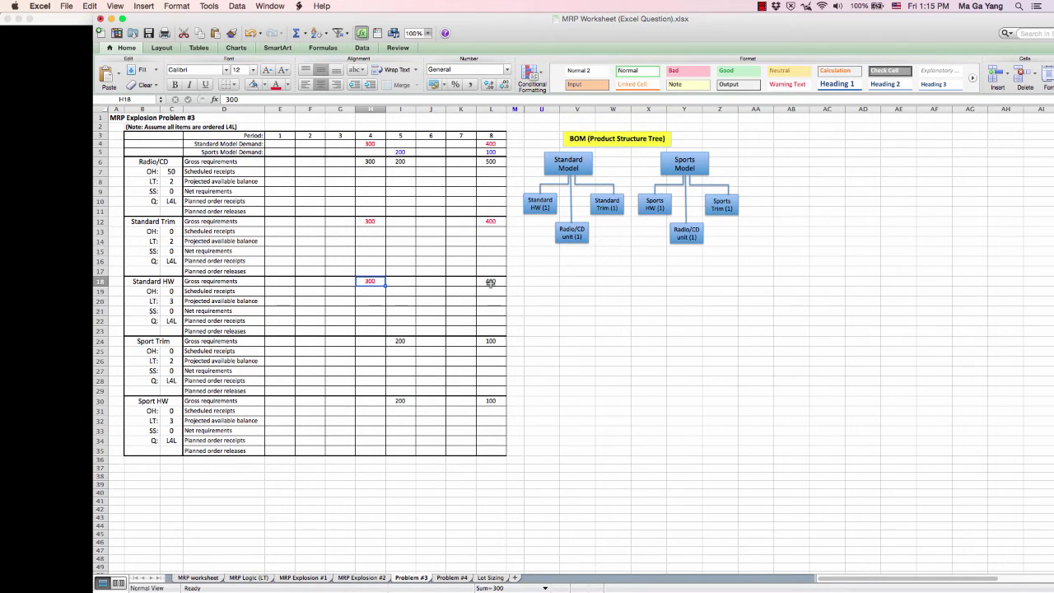
click(491, 283)
click(276, 84)
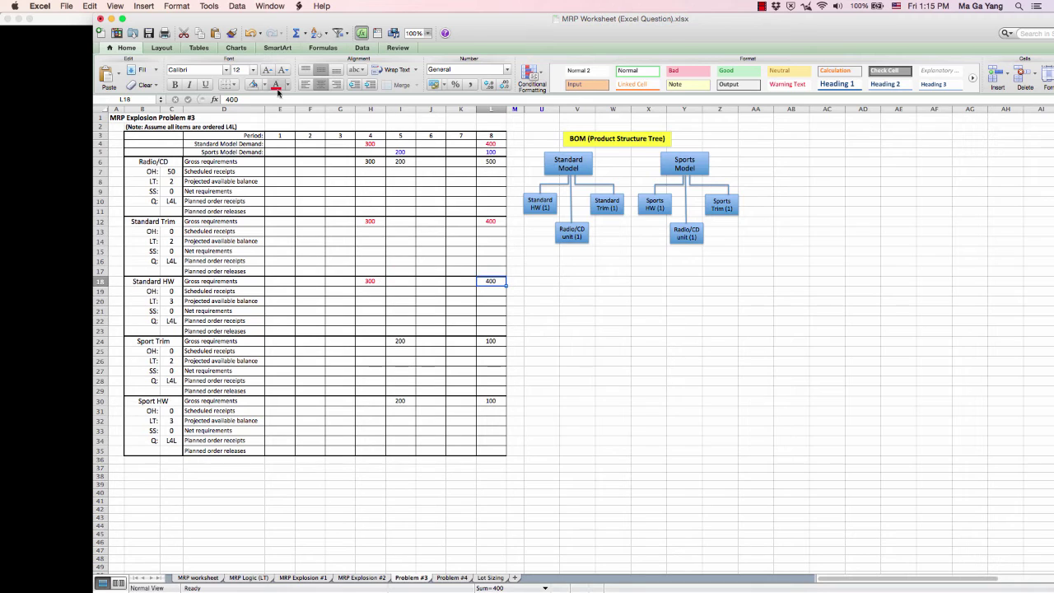
- Make the Sport Trim and Sport HW gross requirements blue and zoom to 125%
click(402, 341)
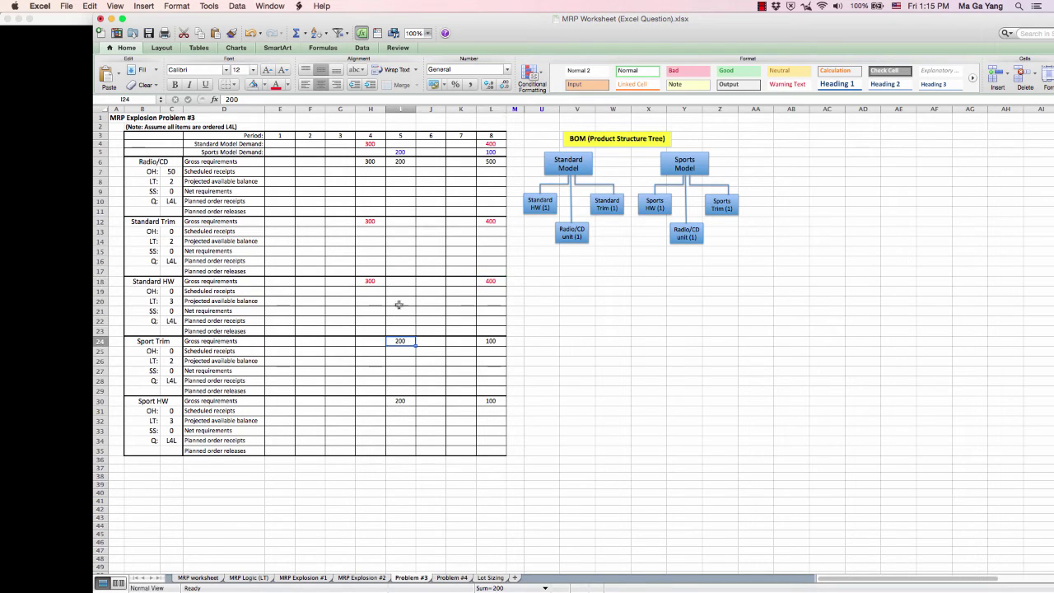
click(287, 85)
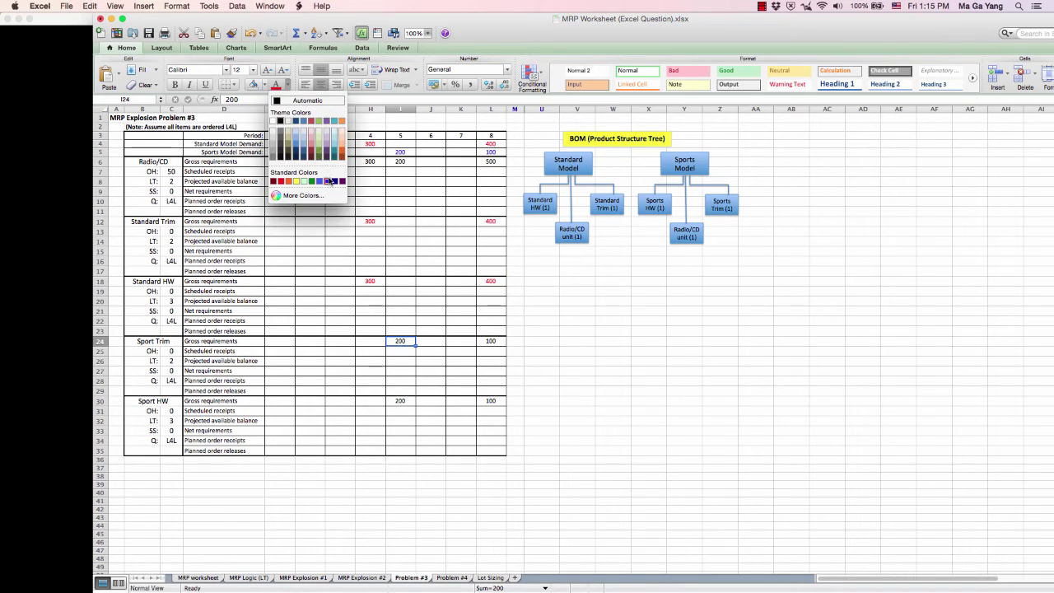
click(327, 181)
click(491, 341)
click(276, 85)
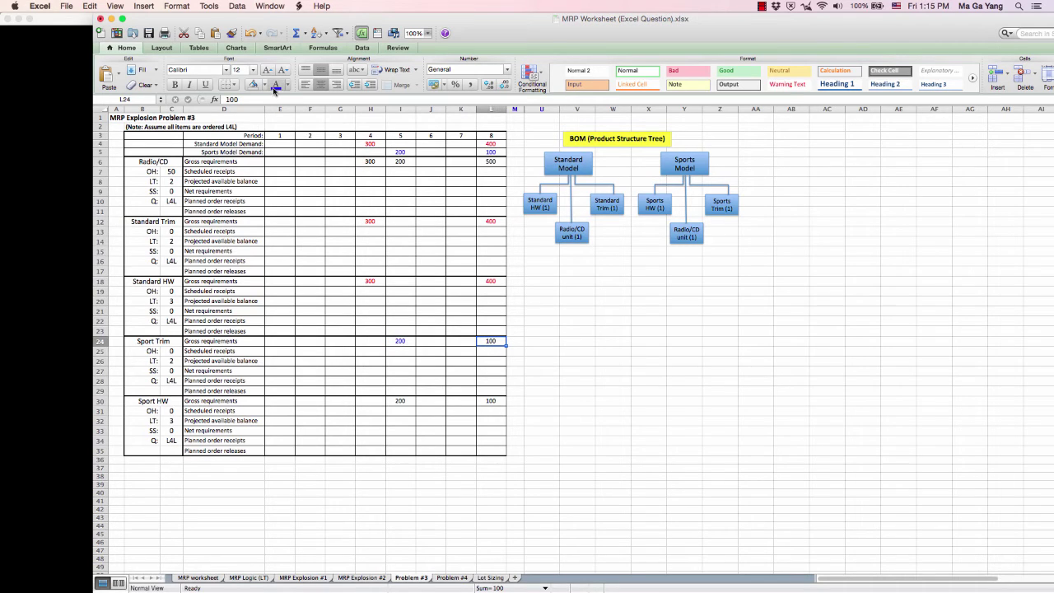
click(401, 400)
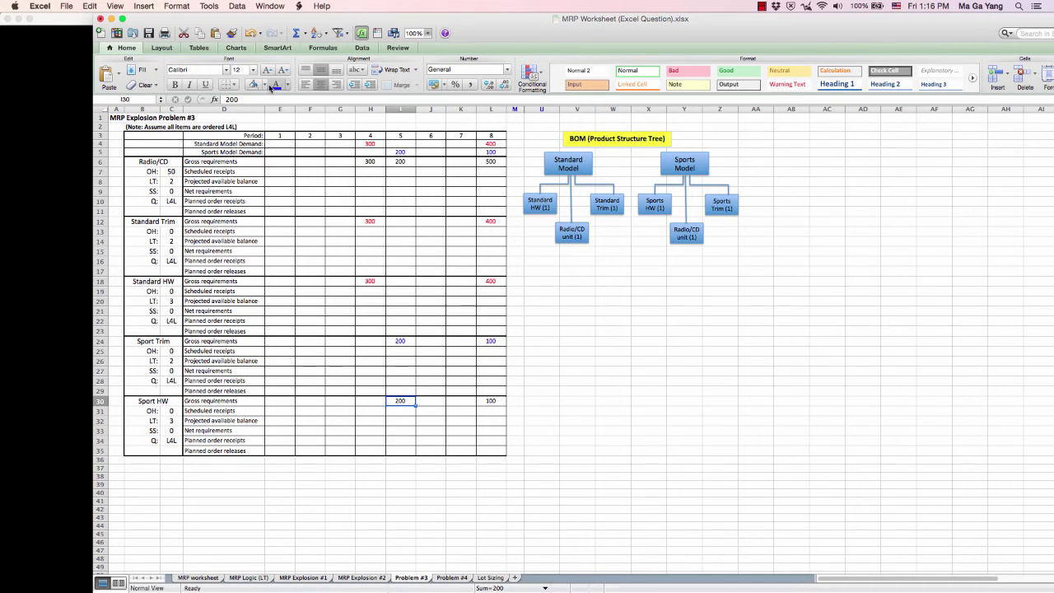
click(491, 401)
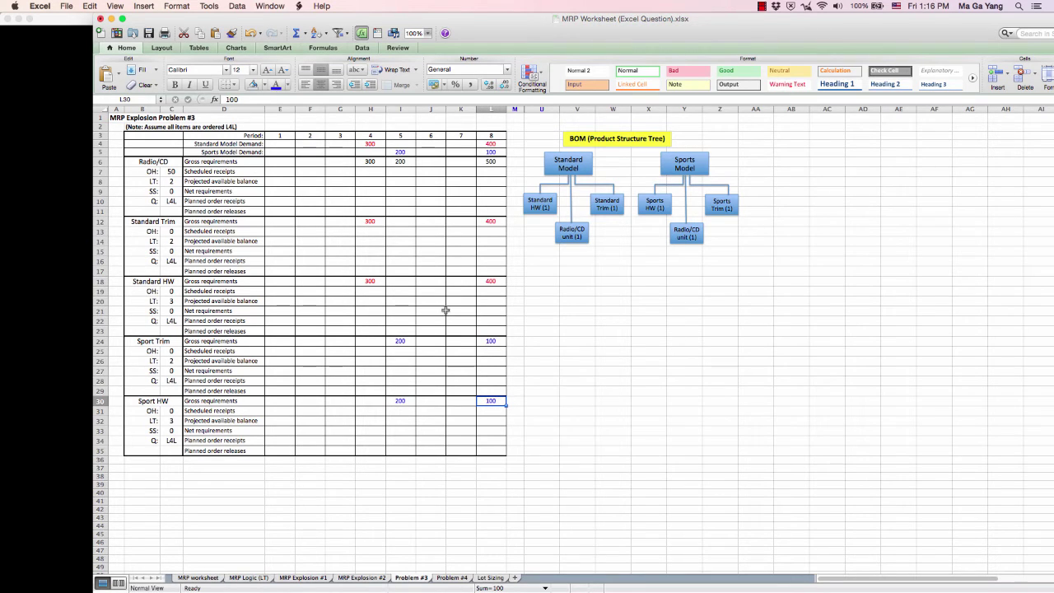
click(427, 33)
click(422, 60)
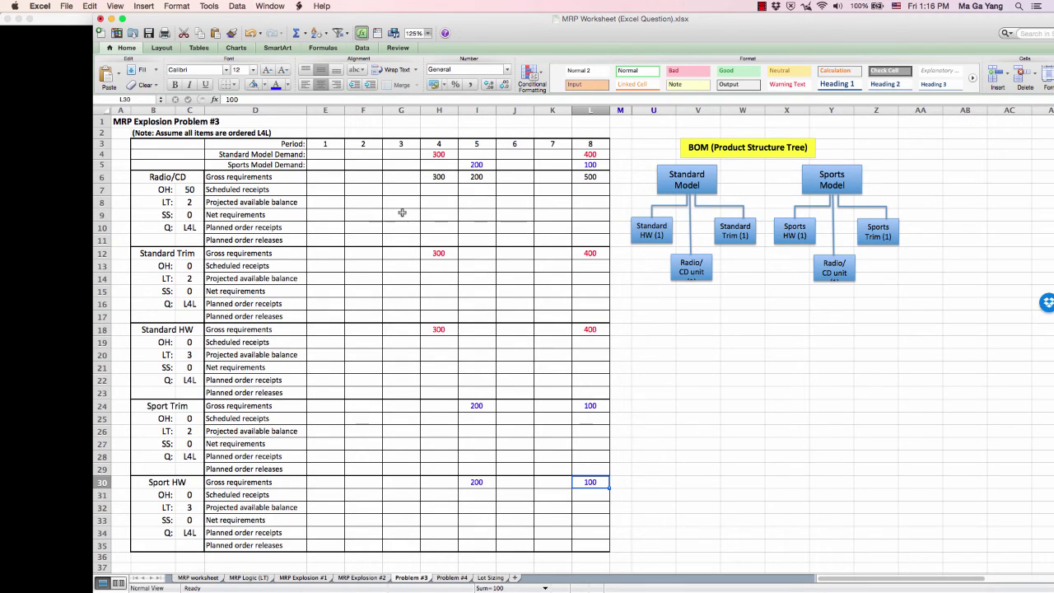
click(333, 207)
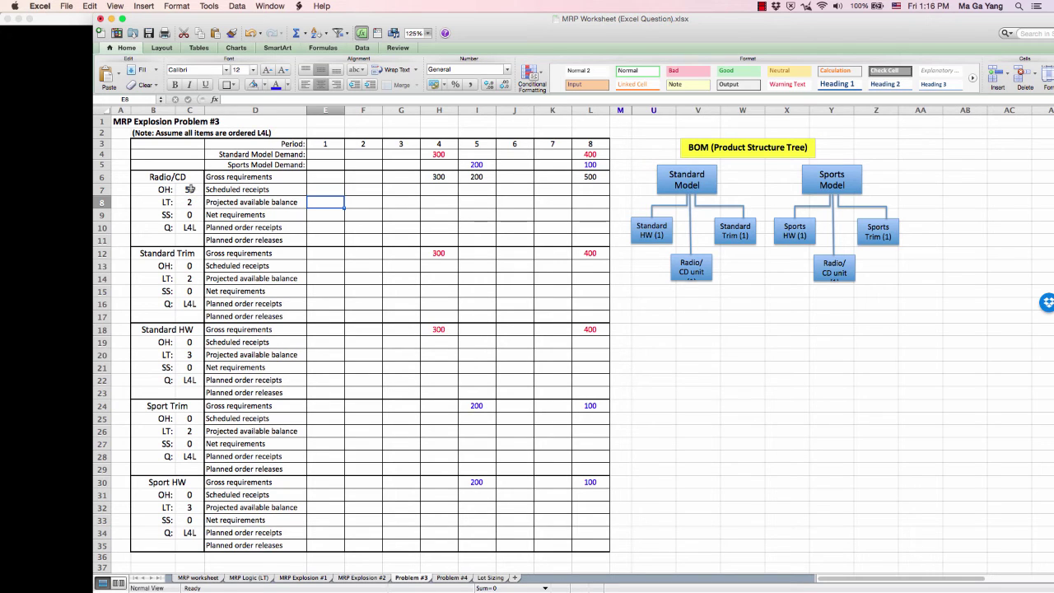
- Enter Radio/CD projected balance 50 in periods 1, 2 and 3
text(50)
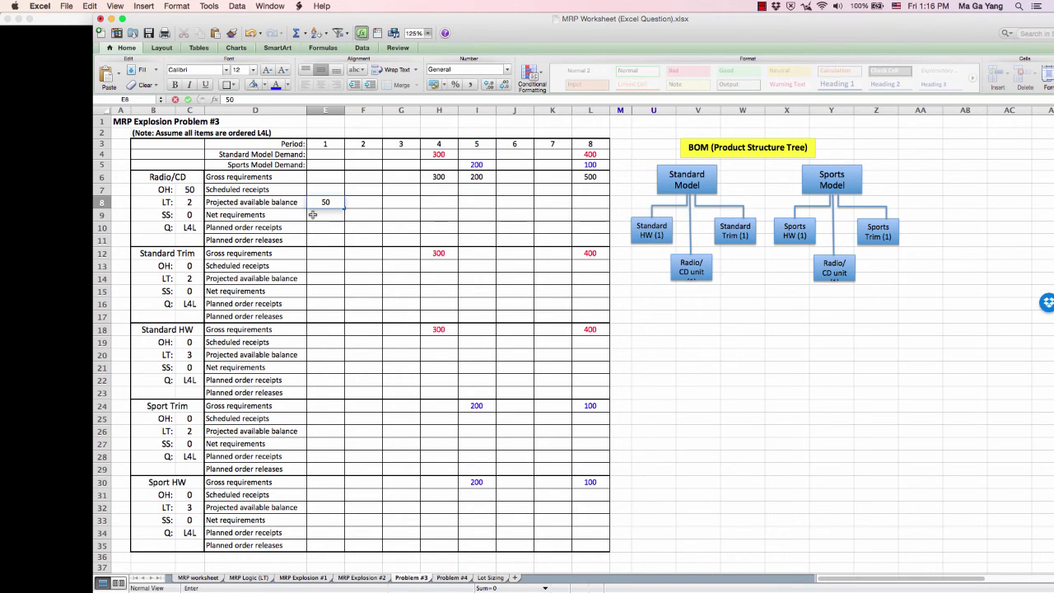
key(Tab)
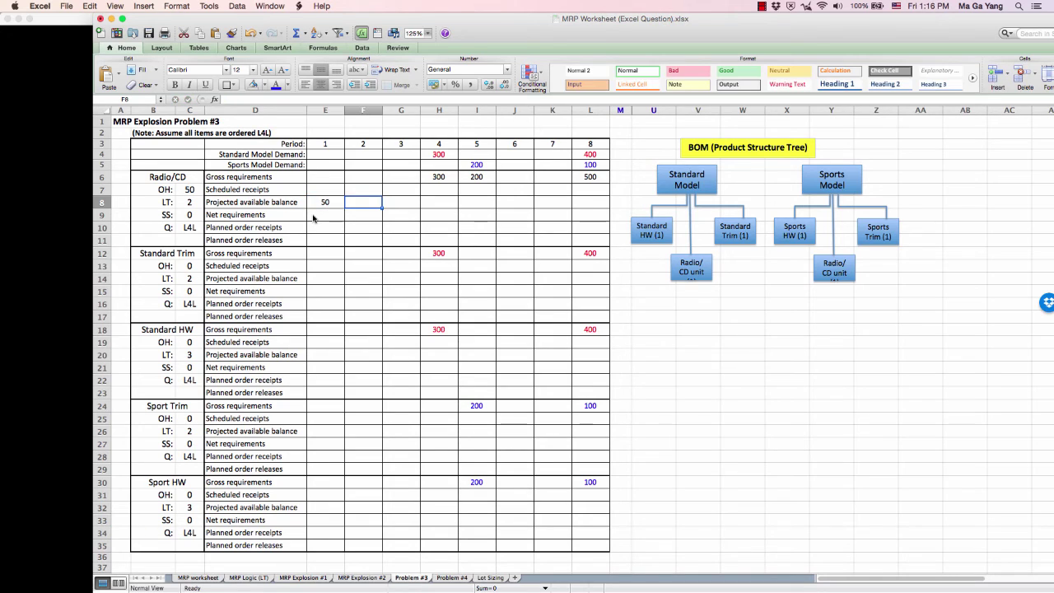
text(50)
key(Tab)
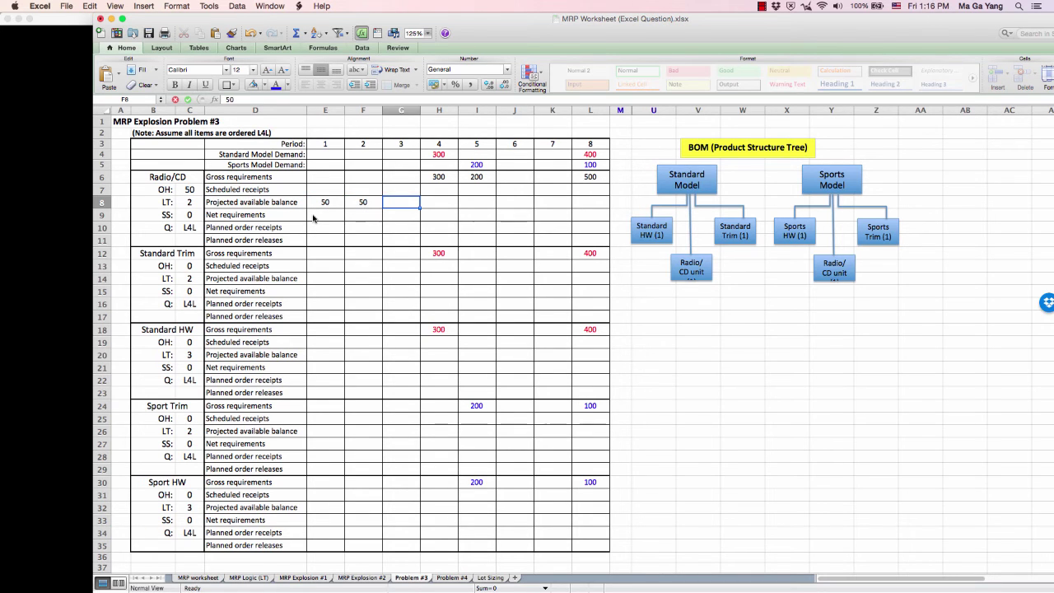
text(50)
key(Tab)
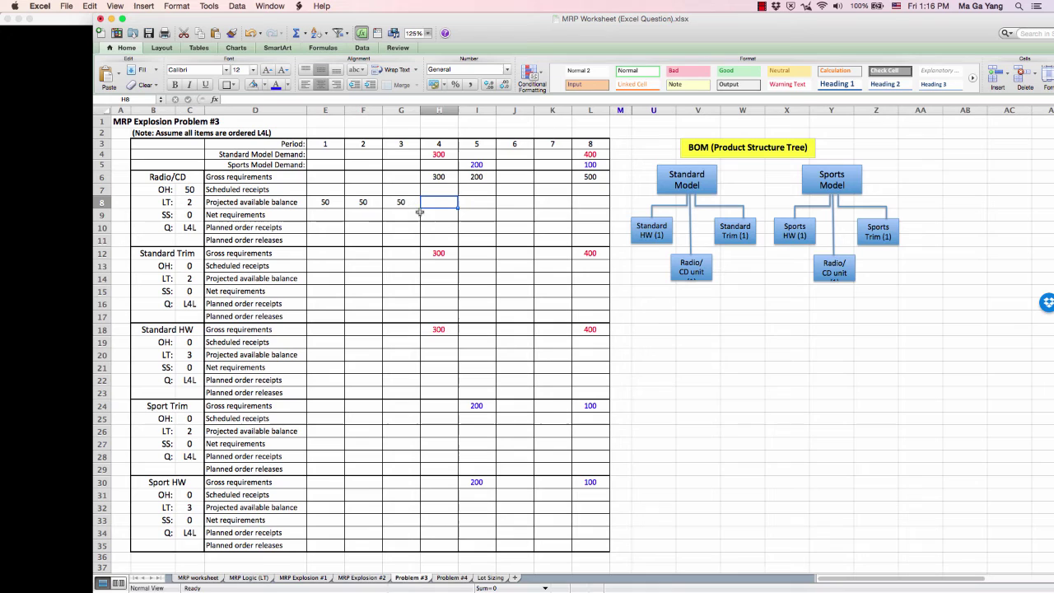
- Enter net requirement =300-50 and planned receipt 250 in period 4, release 250 in period 2
click(442, 220)
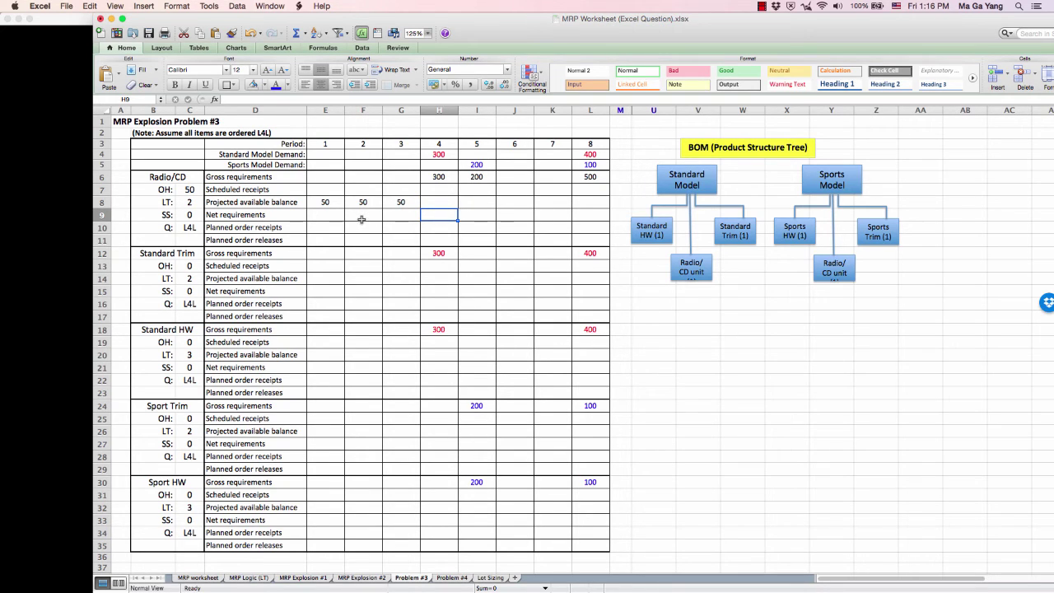
text(=300-)
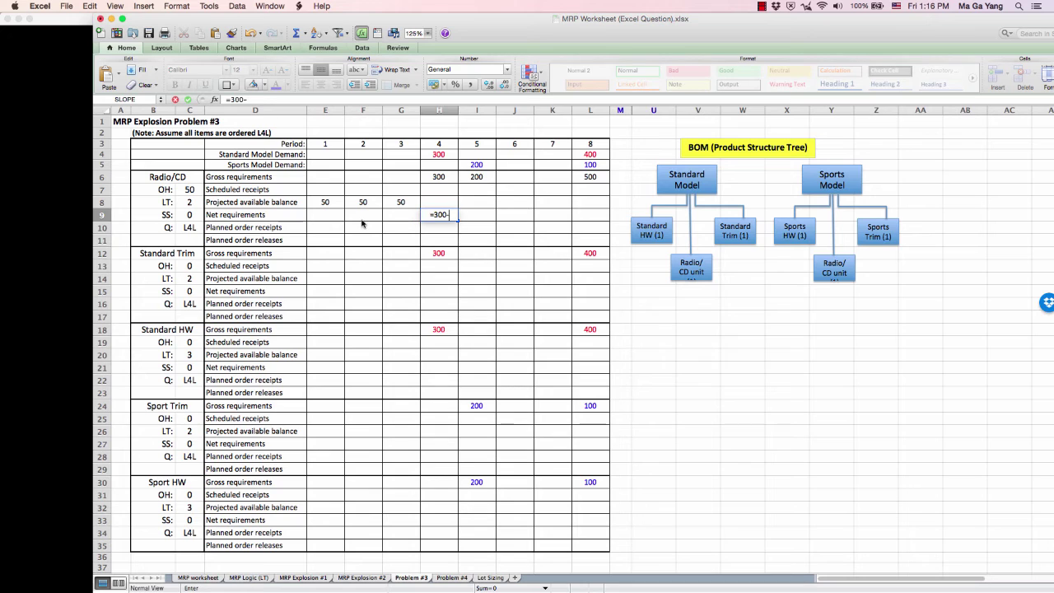
text(50)
key(Return)
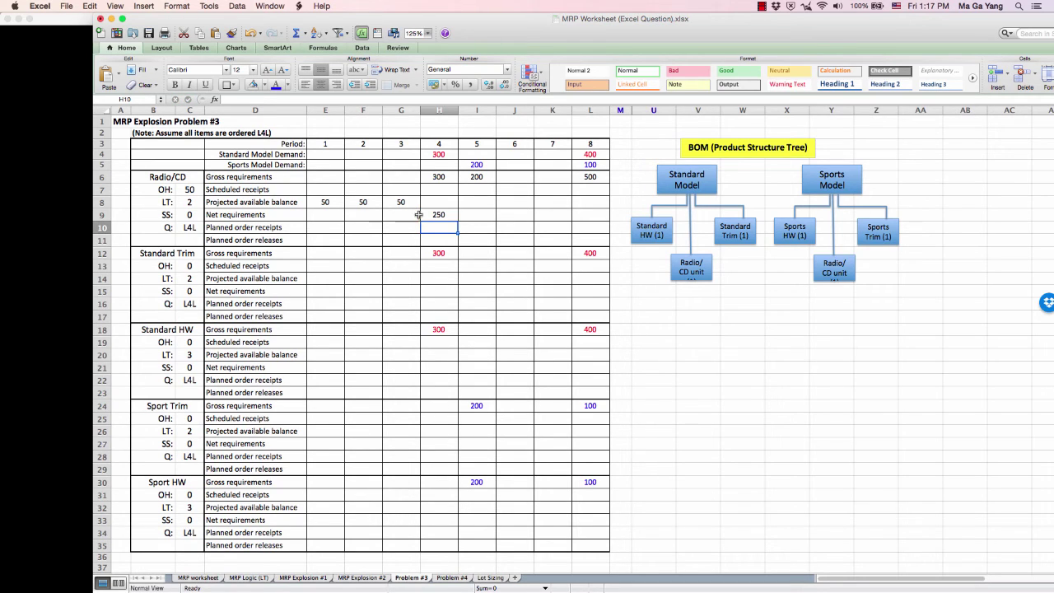
click(429, 214)
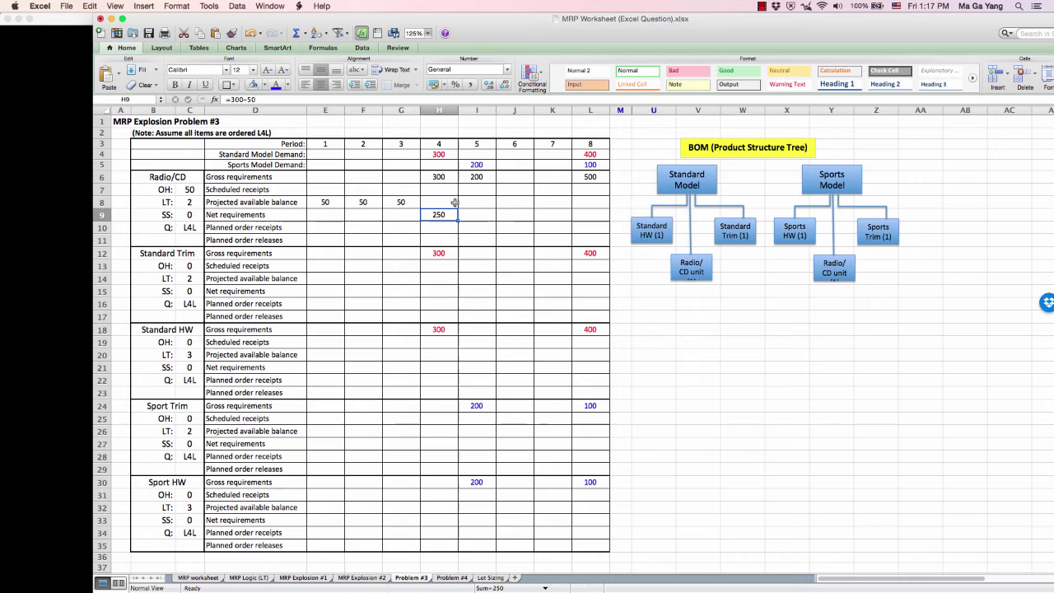
click(441, 228)
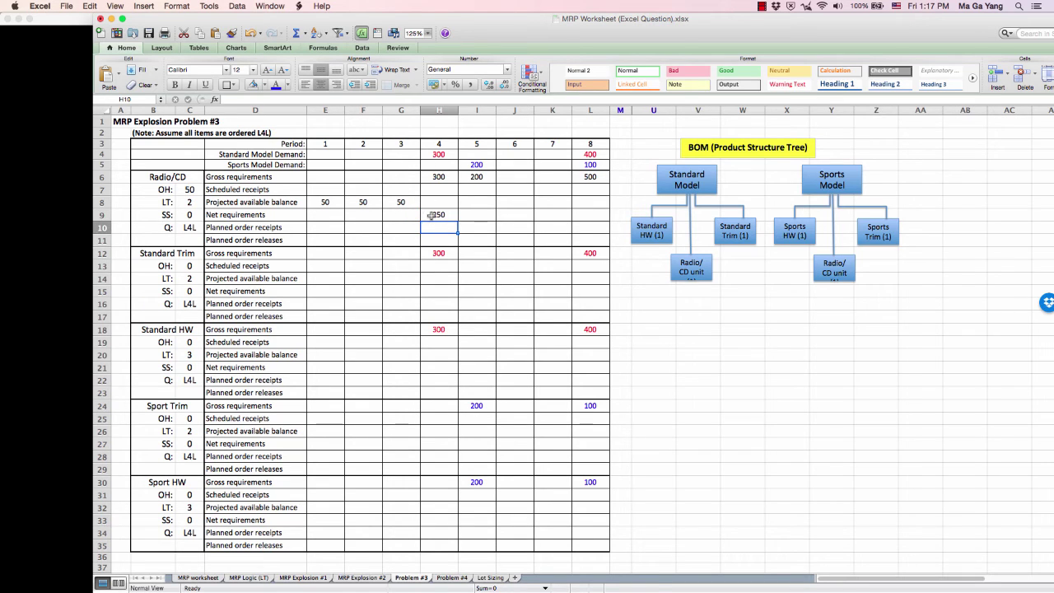
text(250)
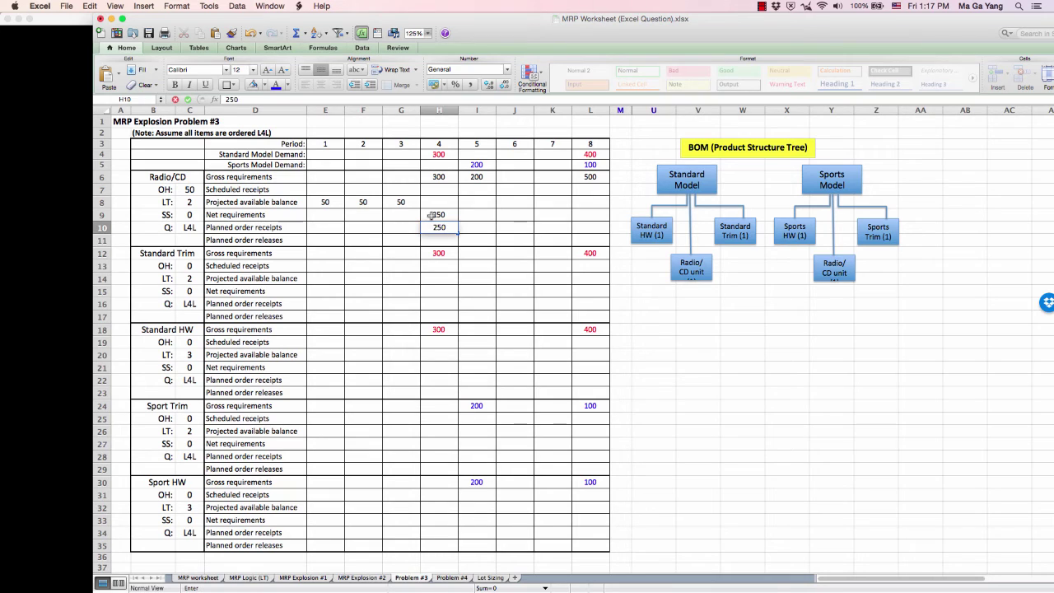
key(Return)
key(Left)
key(Left)
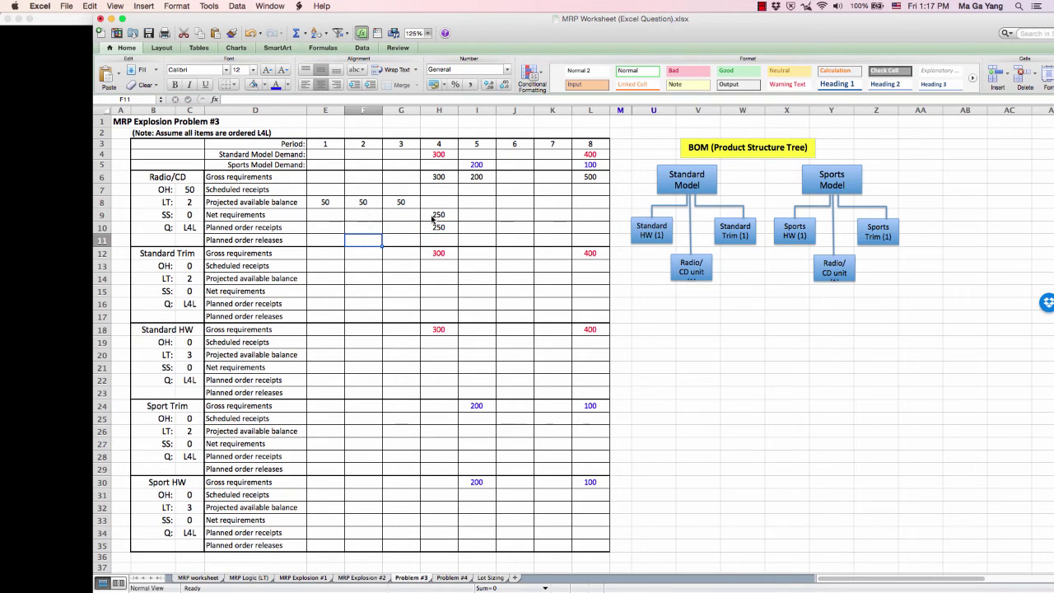
text(250)
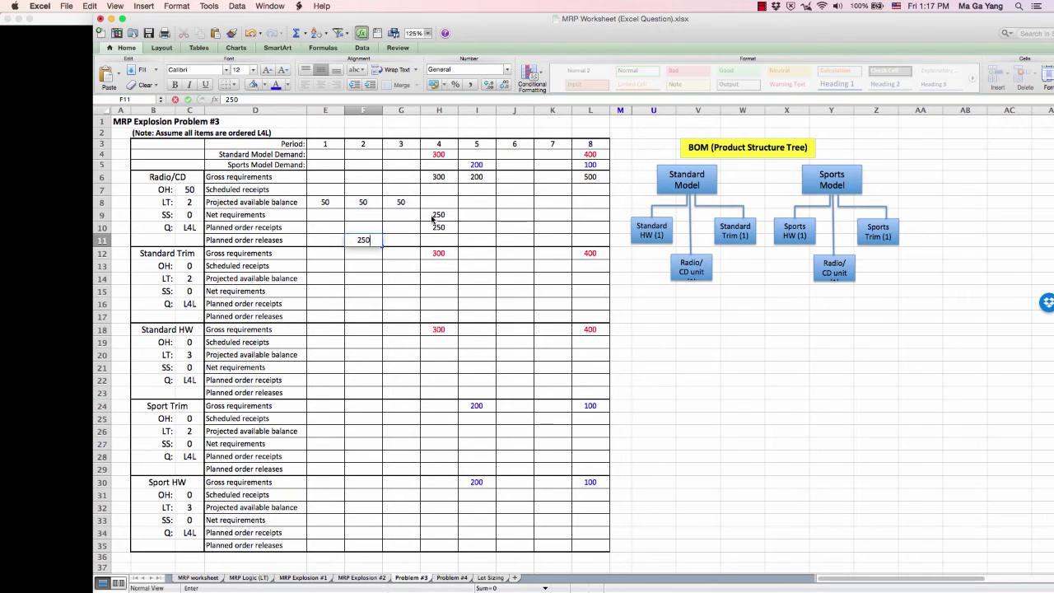
scroll(432, 218, down, 1)
- Set the Radio/CD period 4 projected available balance to 0
click(189, 188)
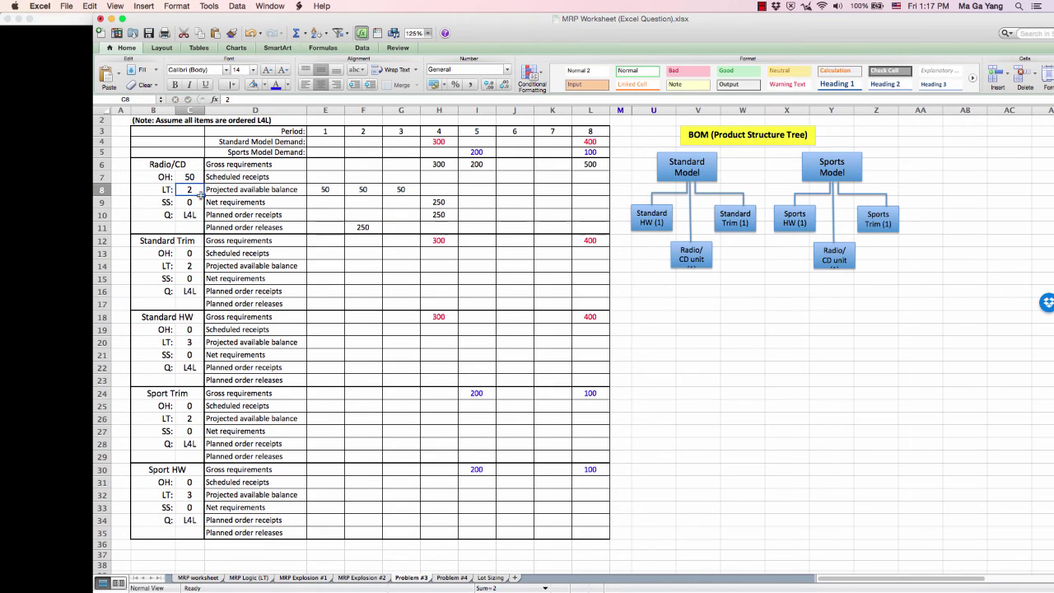
click(360, 213)
click(435, 213)
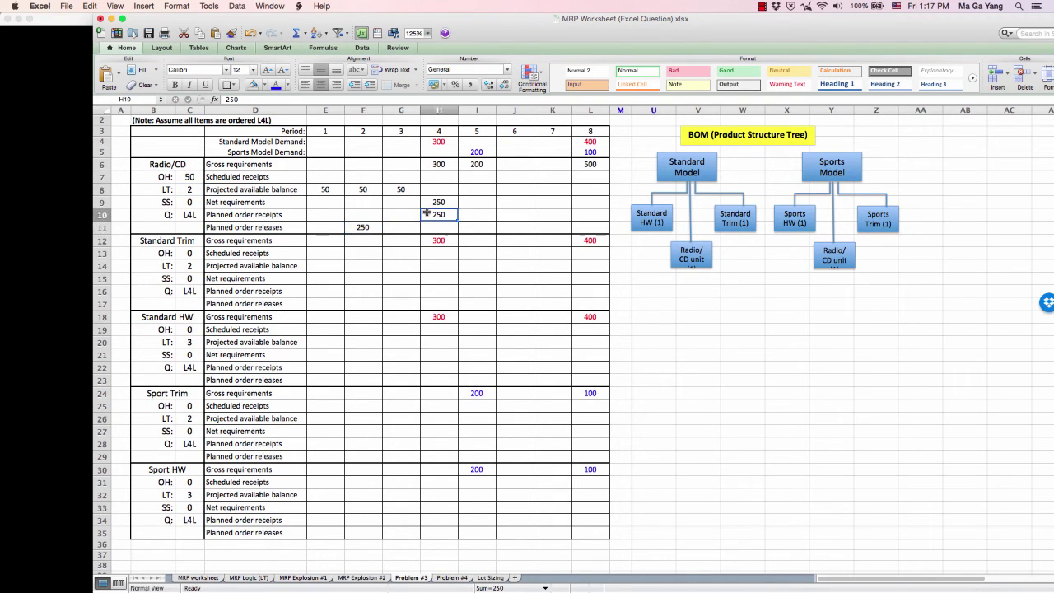
click(439, 191)
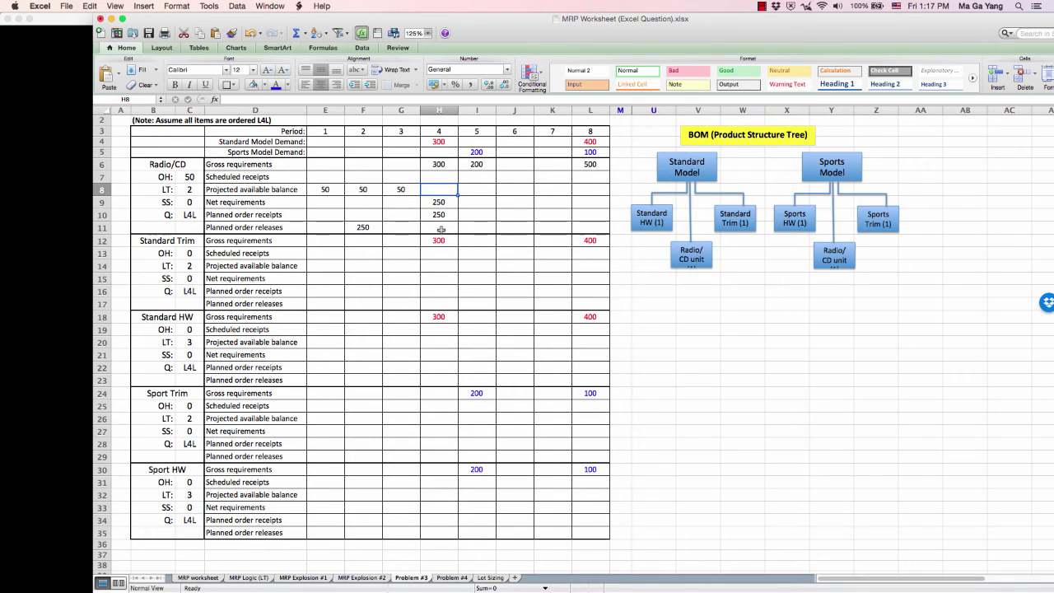
text(0)
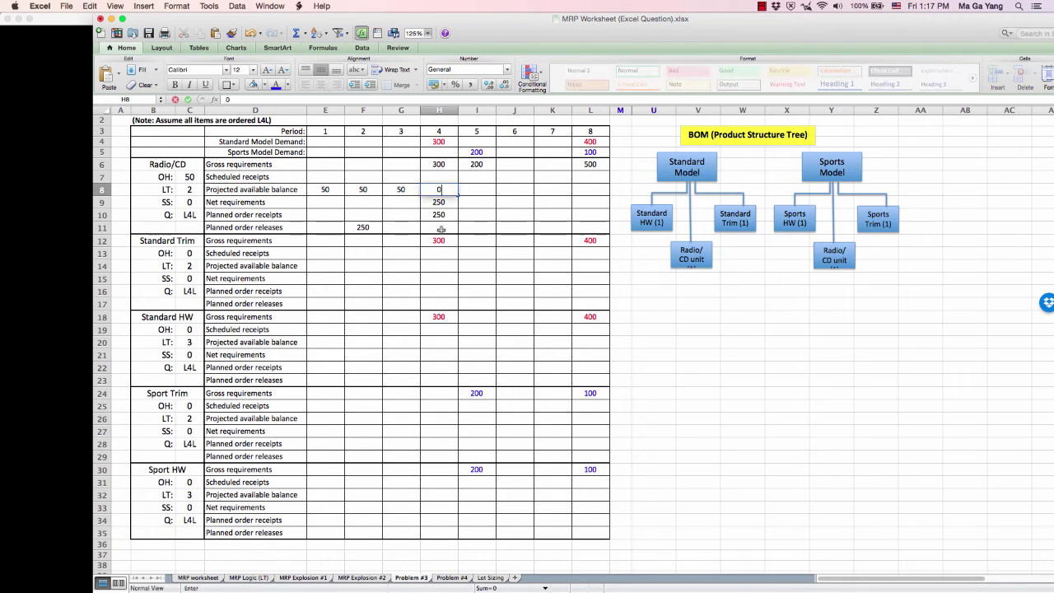
click(188, 99)
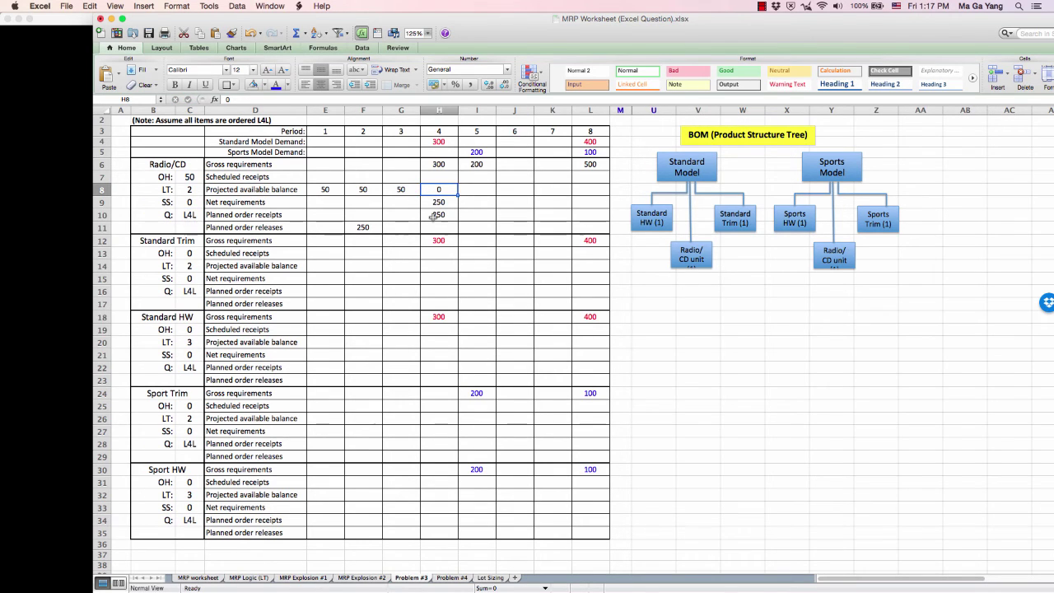
click(433, 215)
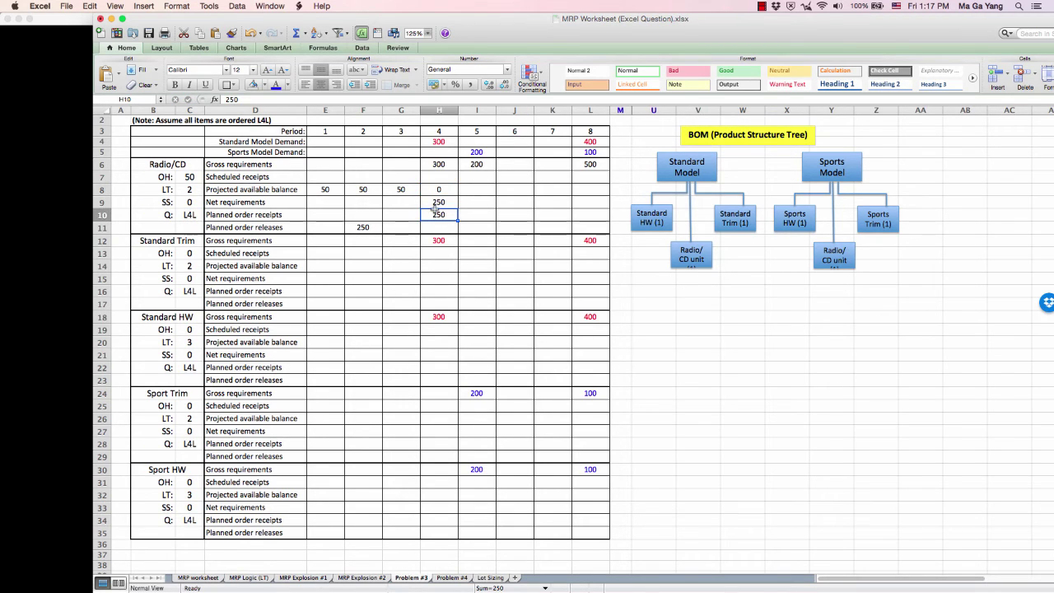
click(437, 203)
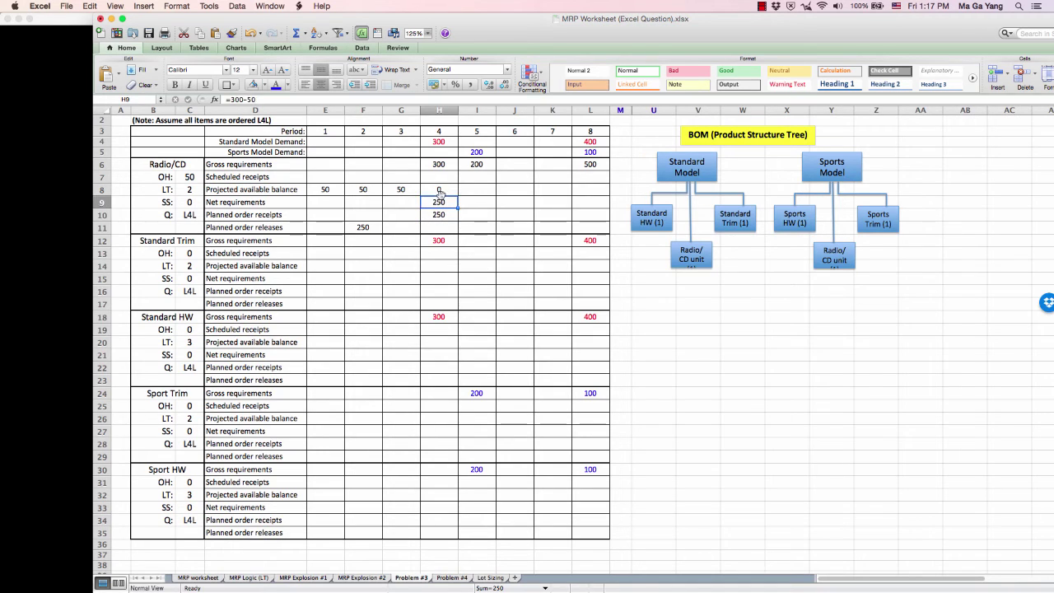
click(440, 191)
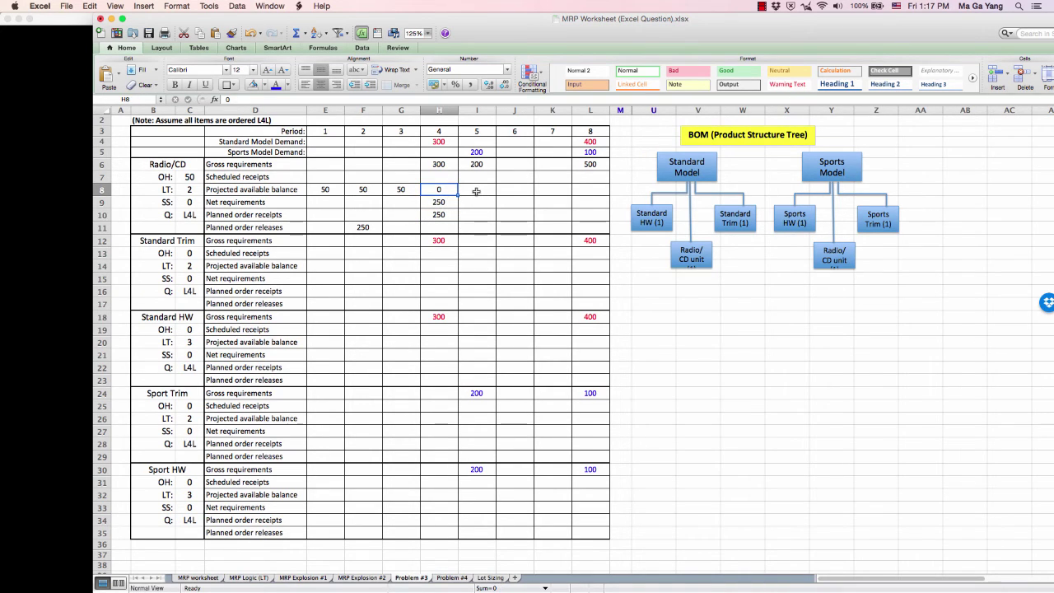
- Enter 200 as the period 5 net requirement and planned receipt, and 200 released in period 3
click(477, 165)
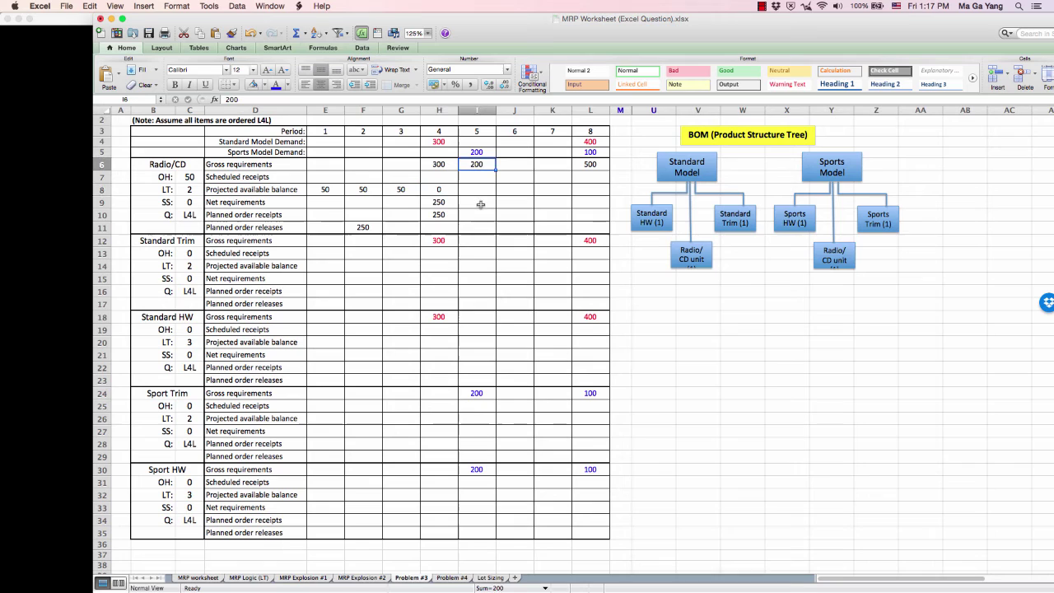
click(480, 204)
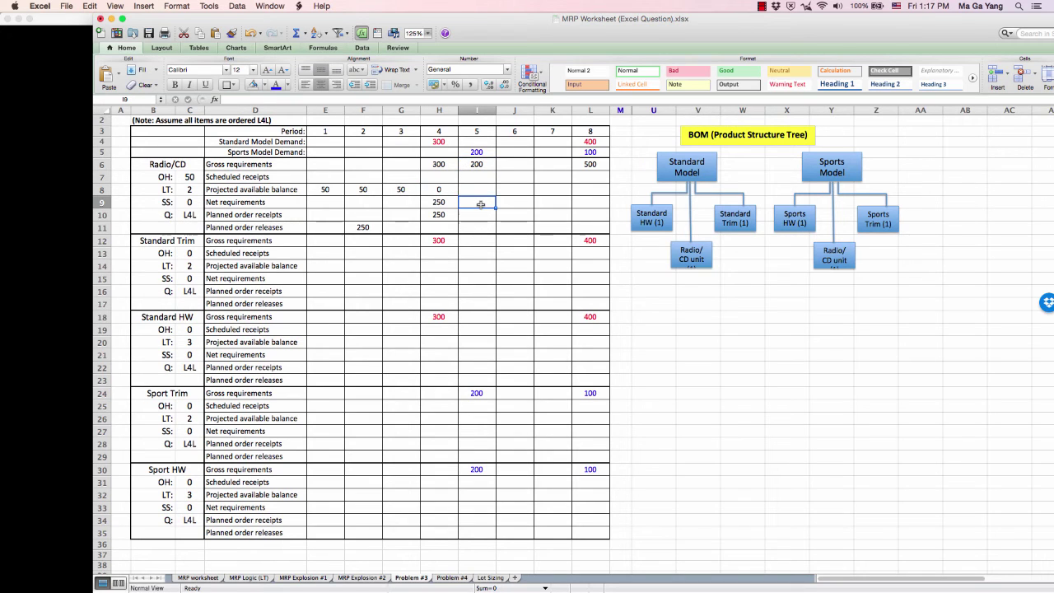
text(200)
key(Return)
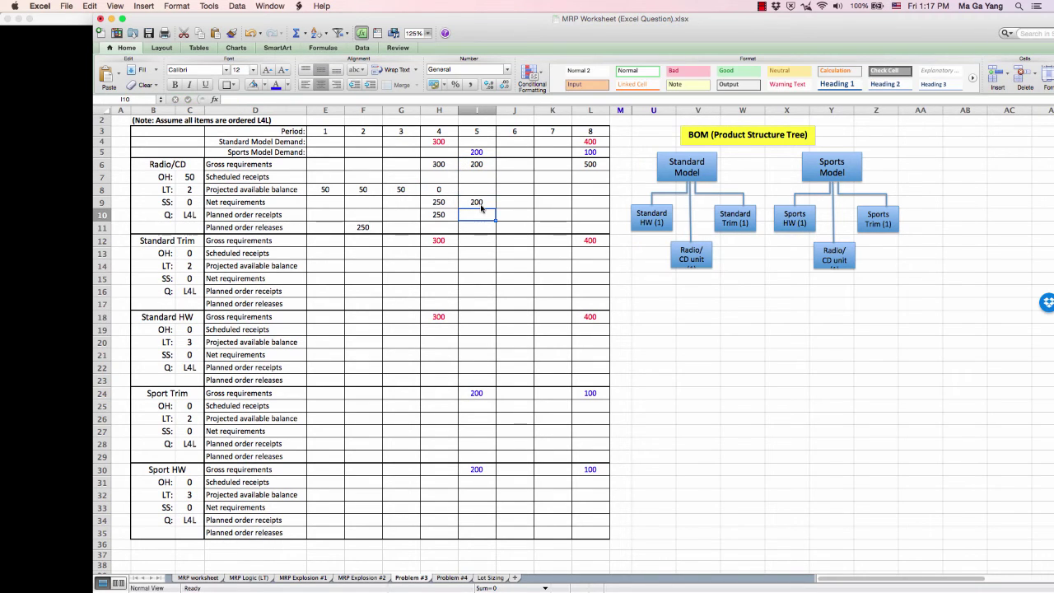
text(200)
key(Return)
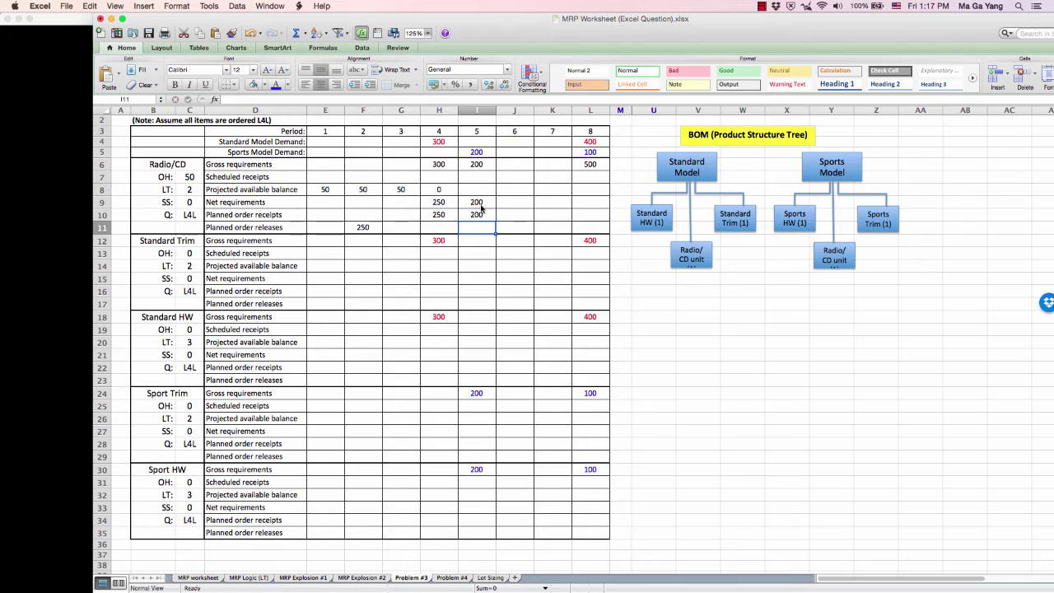
key(Left)
key(Left)
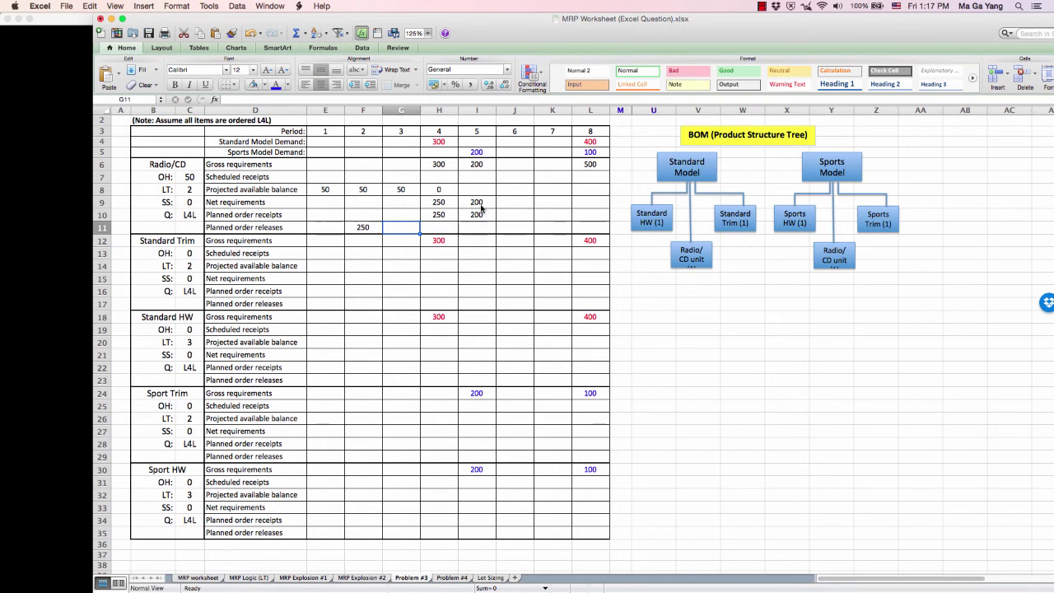
text(200)
key(Right)
key(Right)
- Fill the Radio/CD projected balances from period 5 onward with 0
key(Up)
key(Up)
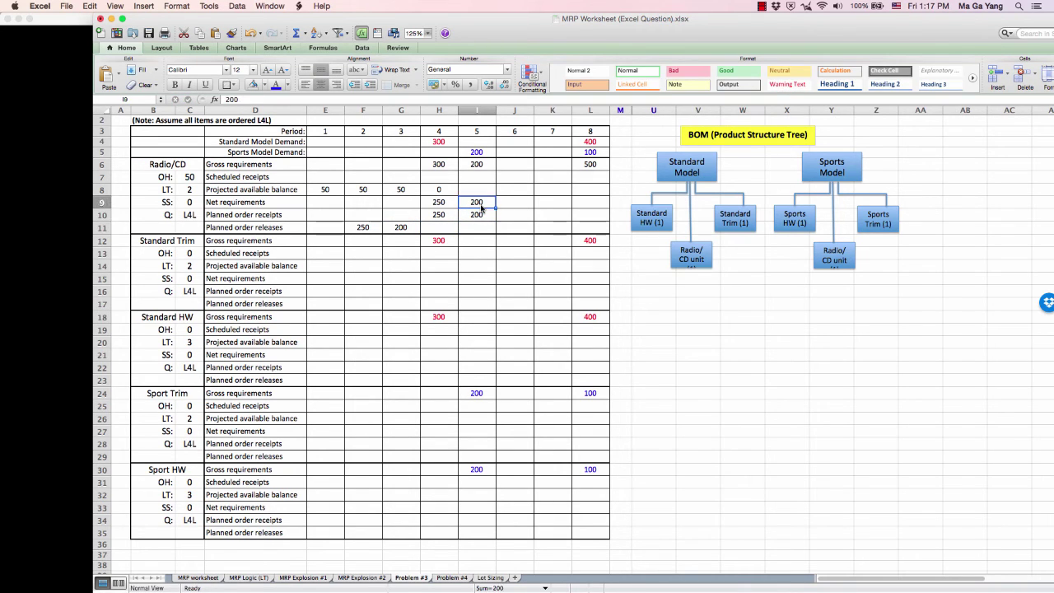
key(Up)
text(0)
key(Right)
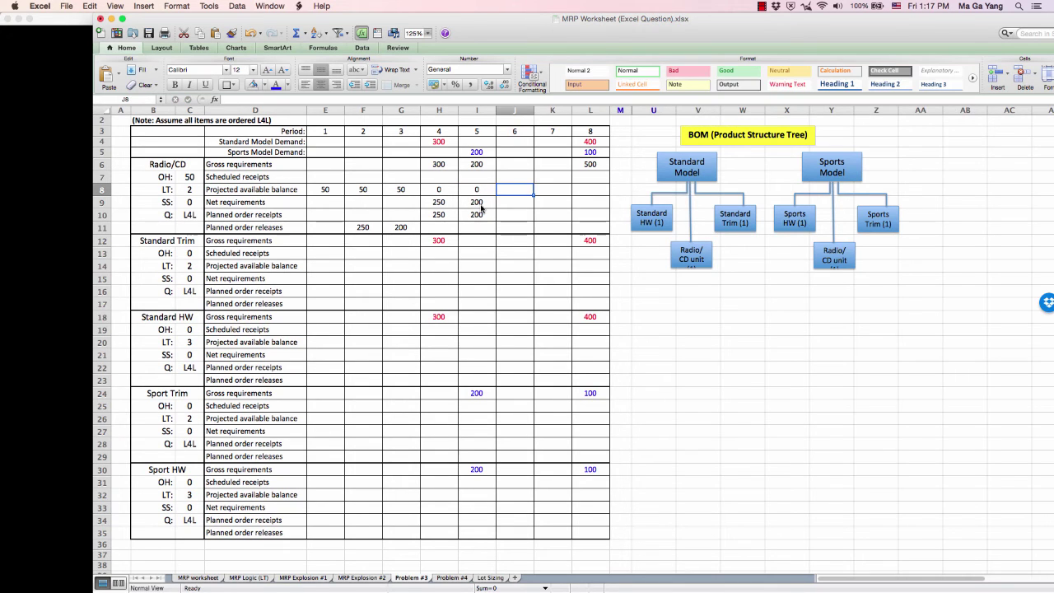
text(0)
key(Right)
text(0)
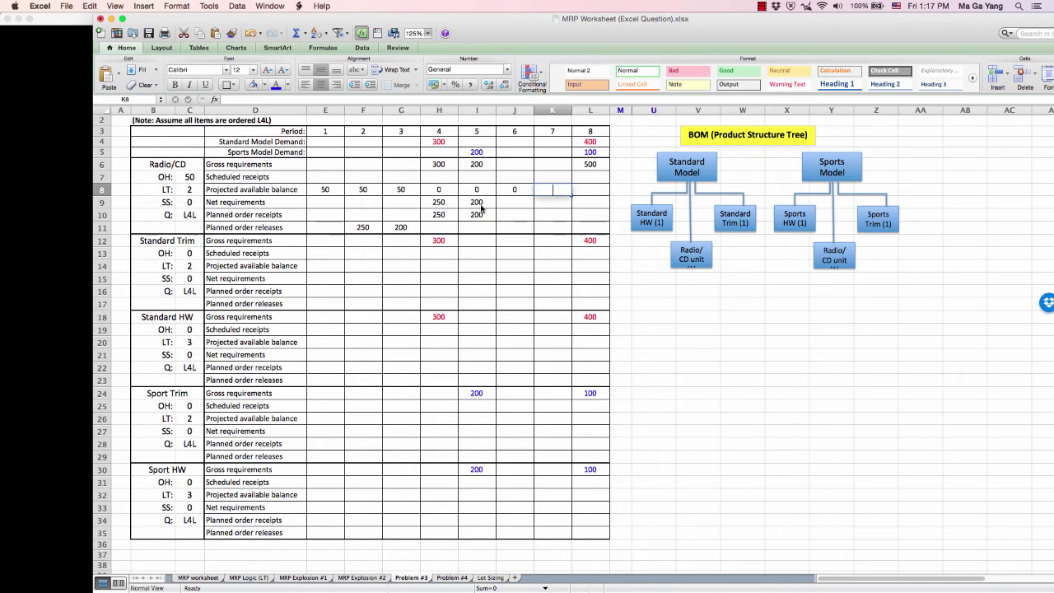
key(Right)
text(0)
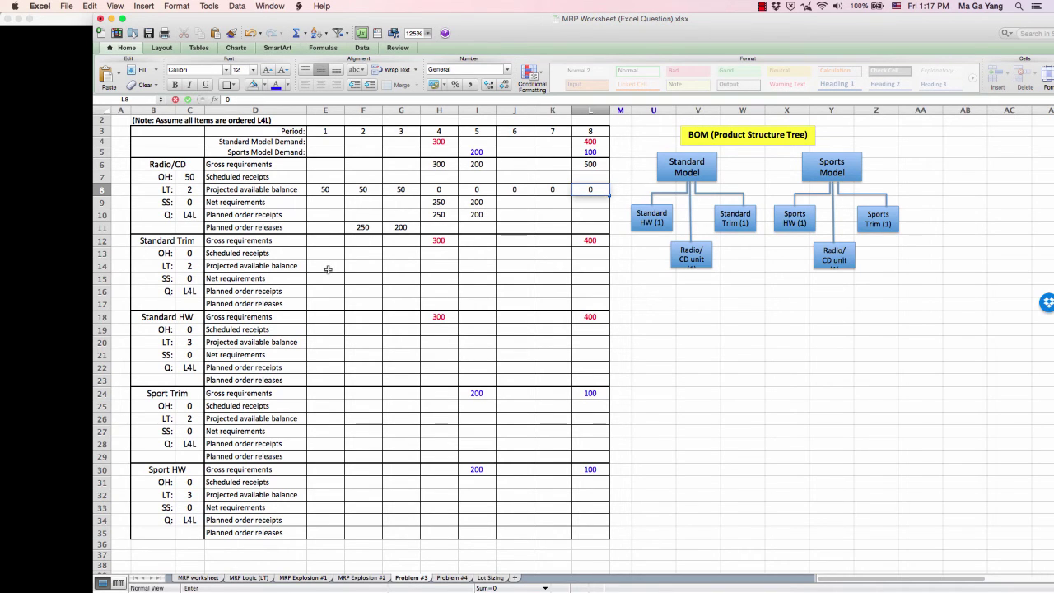
click(328, 269)
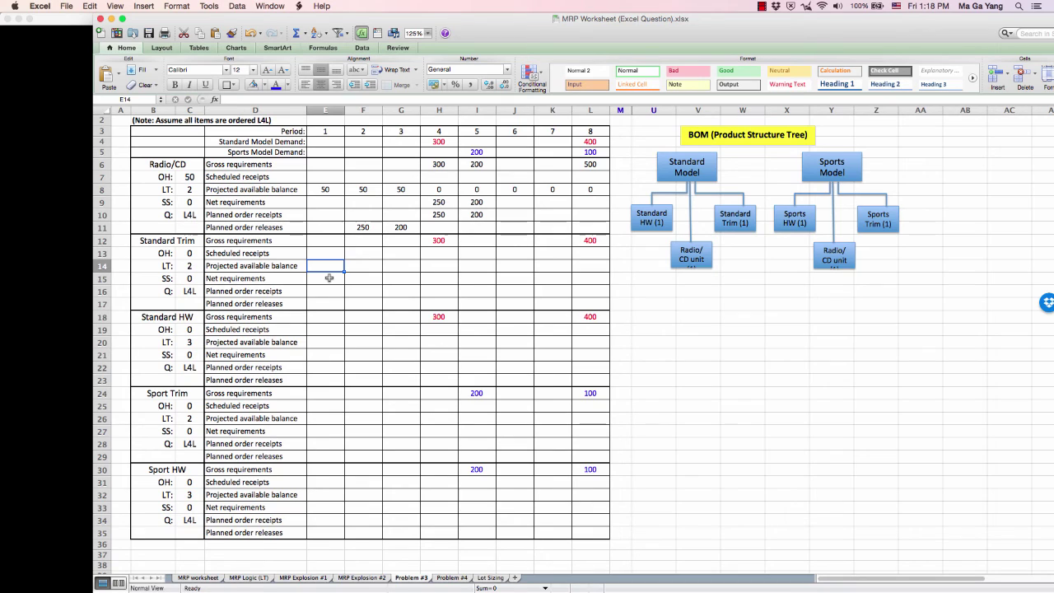
- Enter 0 as the Standard Trim projected balance for periods 1 through 3
text(0)
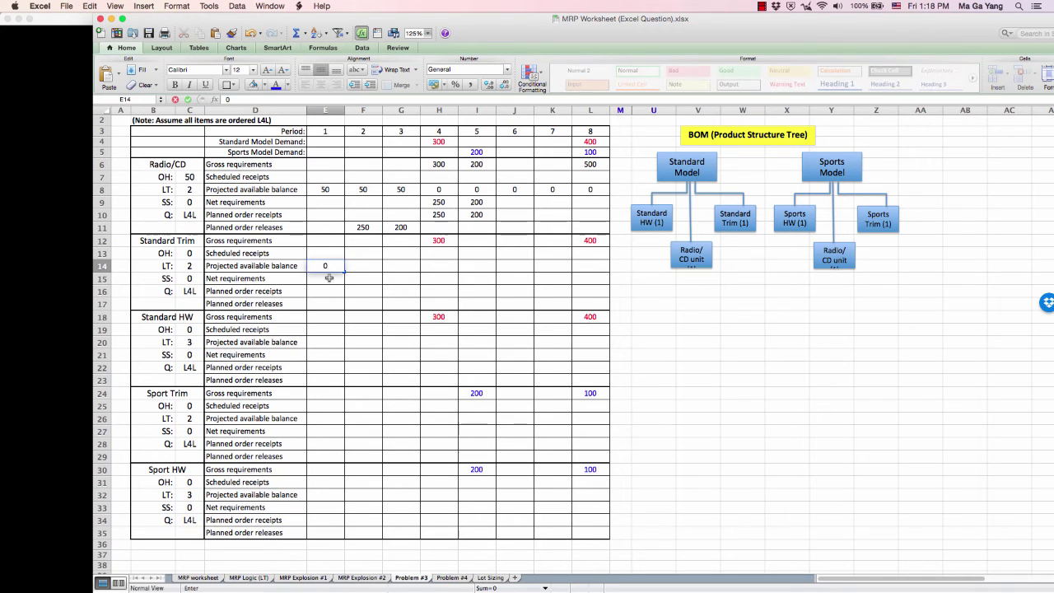
click(189, 279)
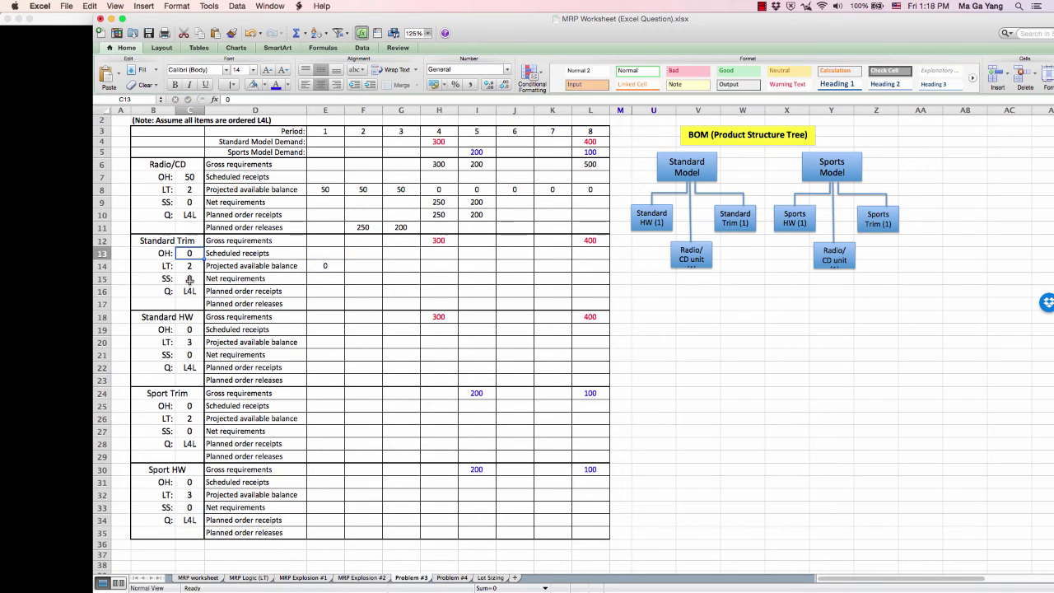
click(352, 267)
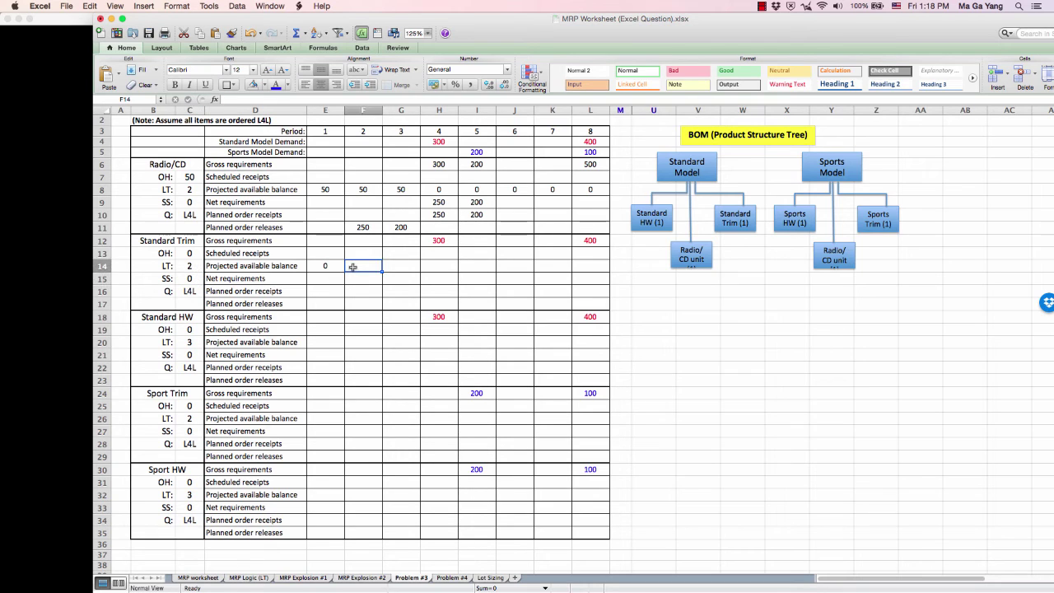
text(0)
key(Tab)
text(0)
key(Tab)
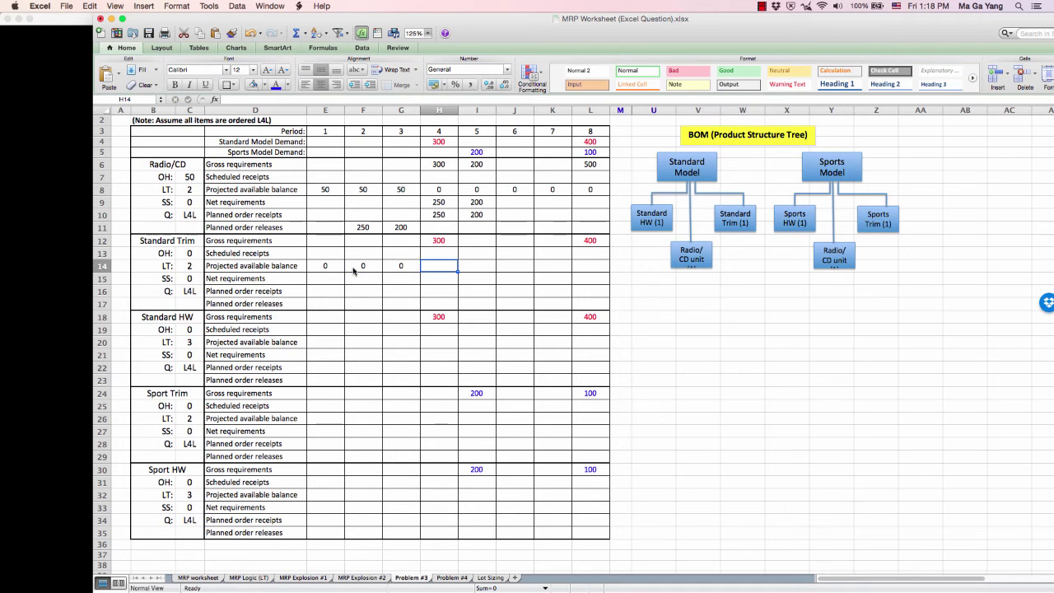
- Enter the 300 net requirement and planned receipt in period 4, released in period 2
click(437, 242)
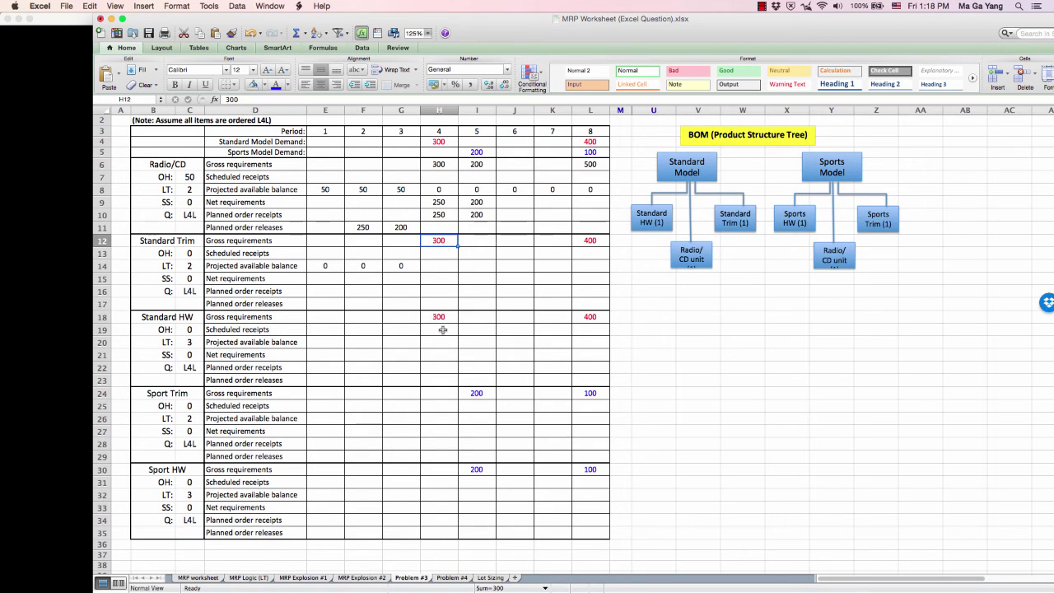
click(442, 280)
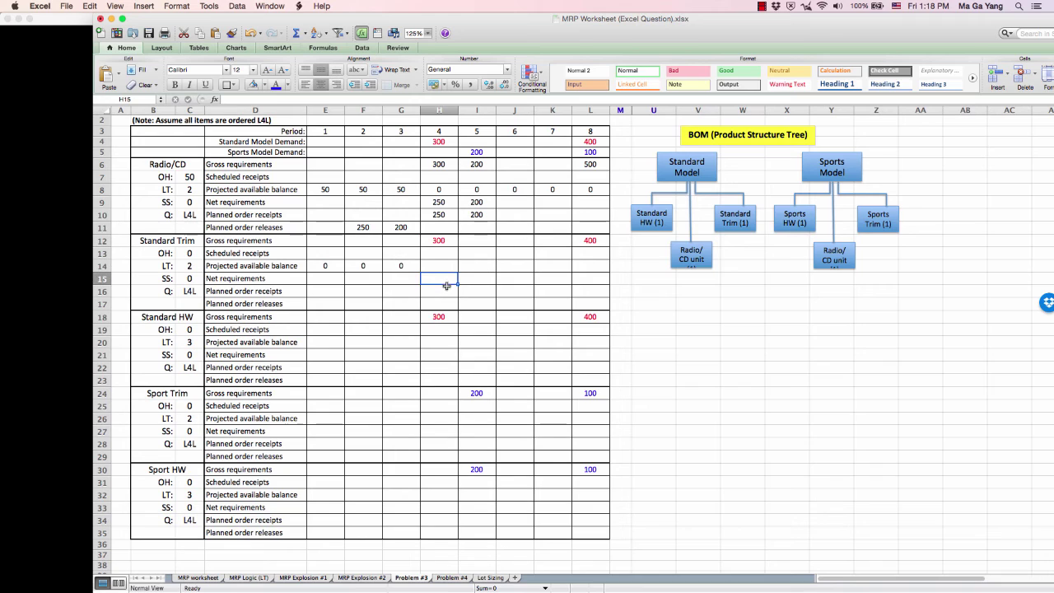
text(300)
key(Return)
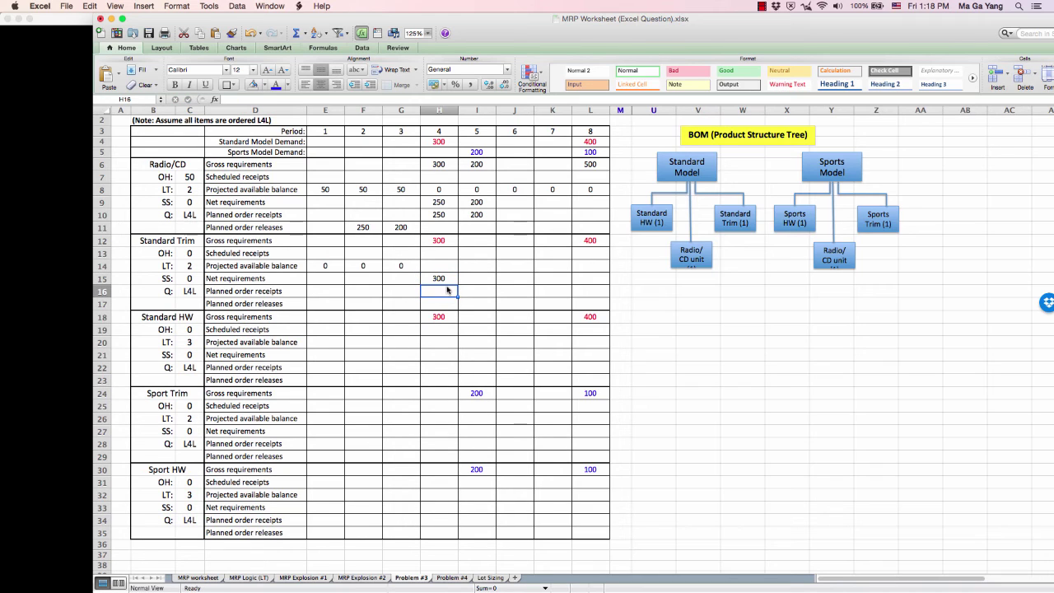
text(300)
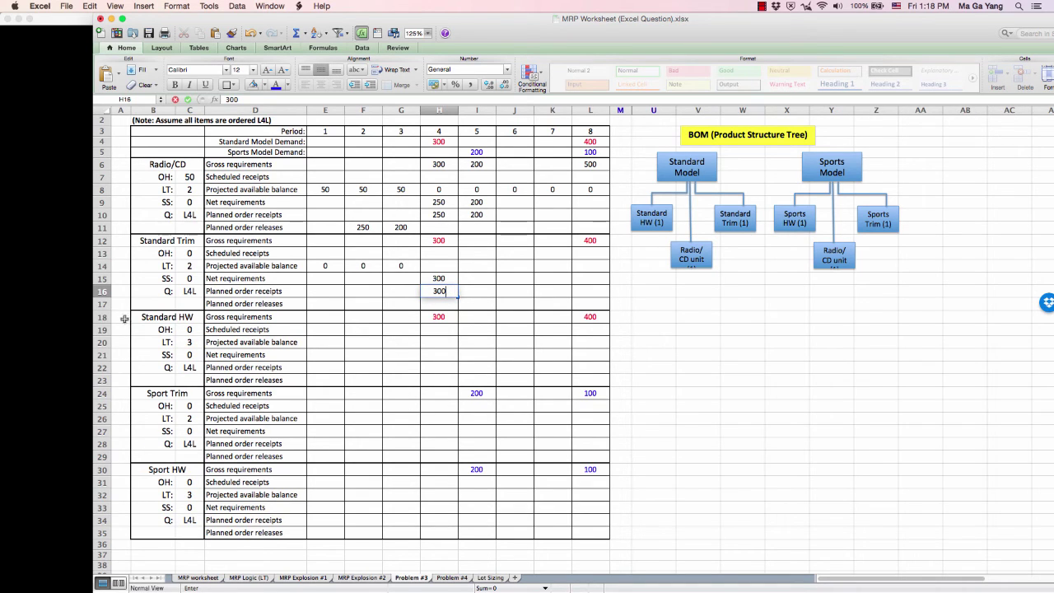
click(375, 307)
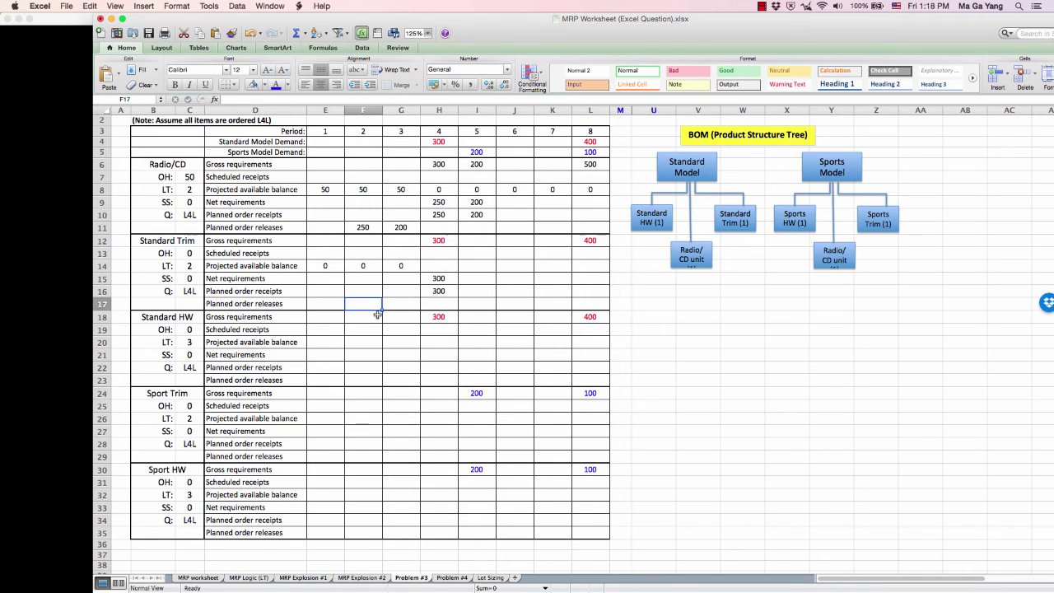
text(3)
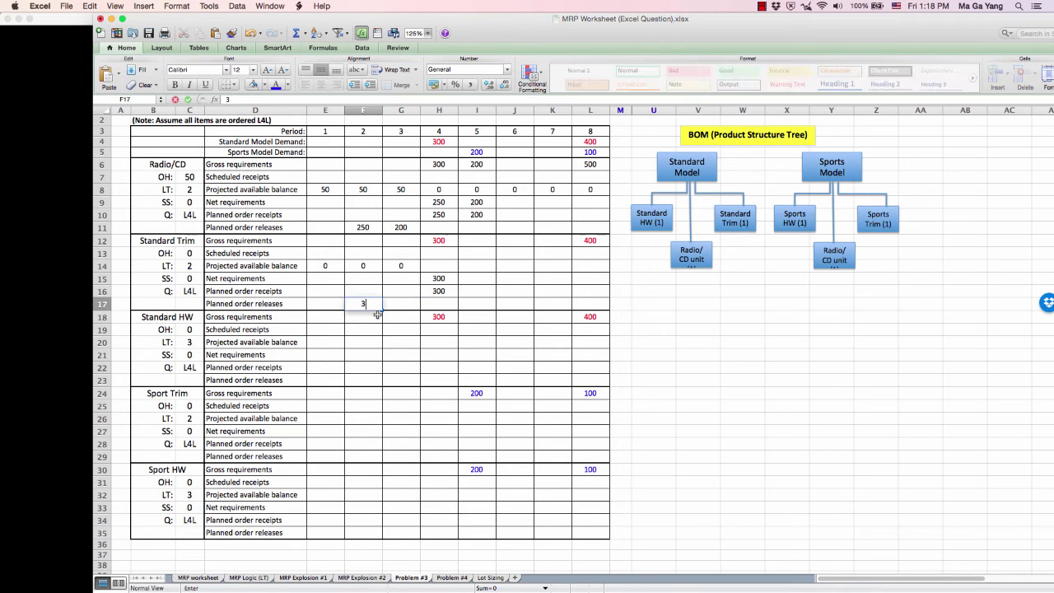
key(Tab)
- Fill the Standard Trim projected balances for periods 4 through 7 with 0
key(Tab)
key(Up)
key(Up)
key(Up)
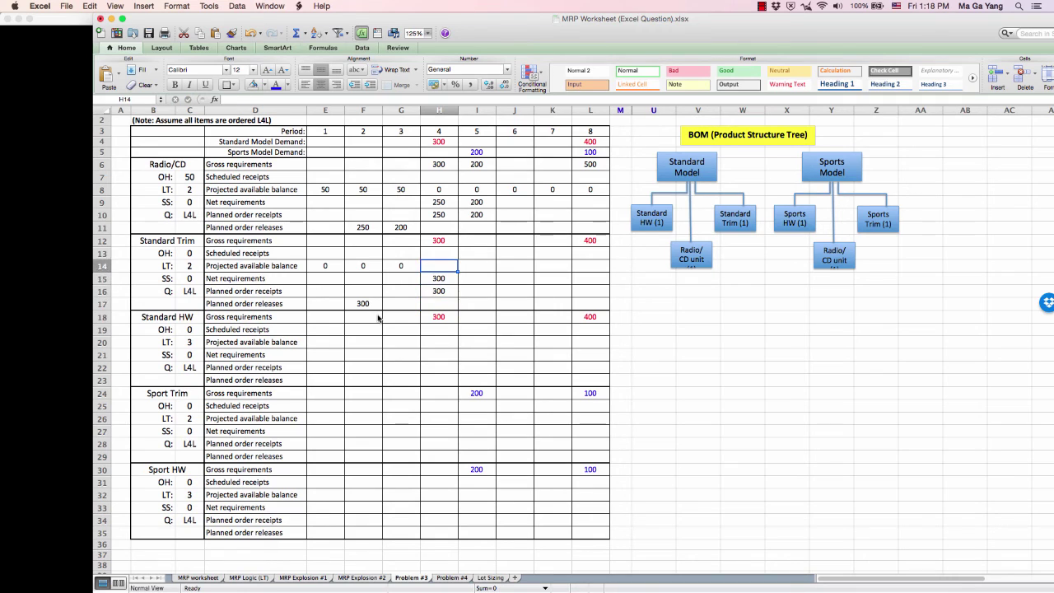
text(0)
key(Tab)
text(0)
key(Tab)
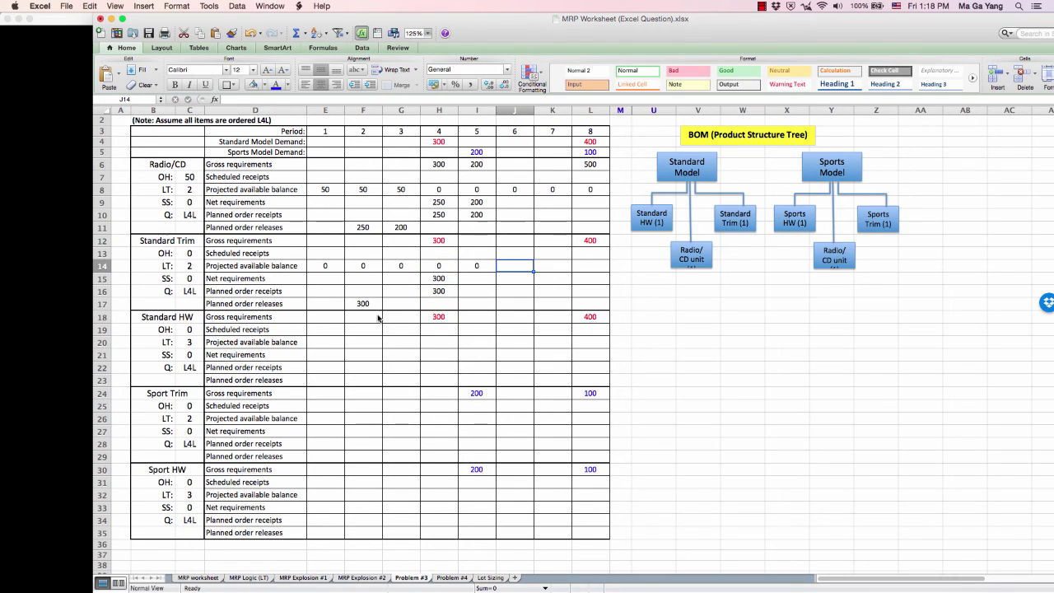
text(0)
key(Tab)
text(0)
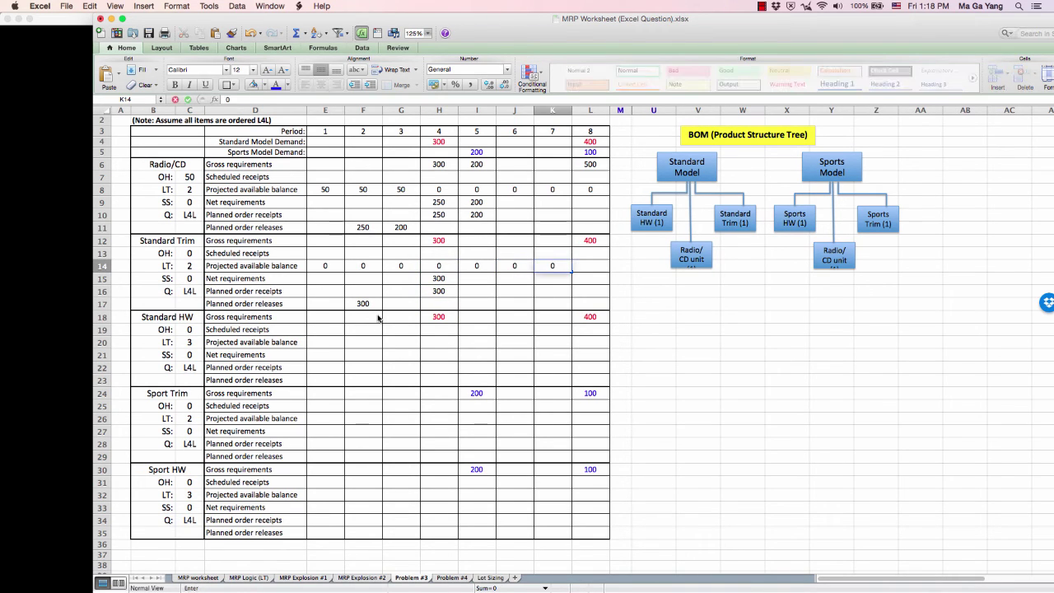
key(Tab)
key(Down)
- Enter the 400 net requirement and receipt in period 8, released in period 6, with 0 balance
text(4)
key(Return)
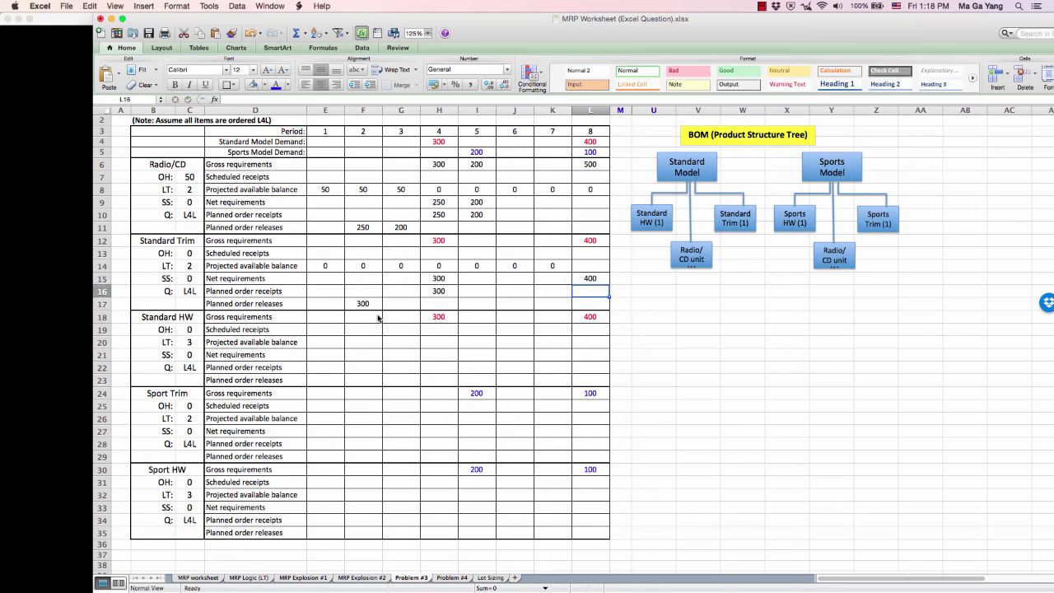
text(400)
key(Return)
key(Left)
key(Left)
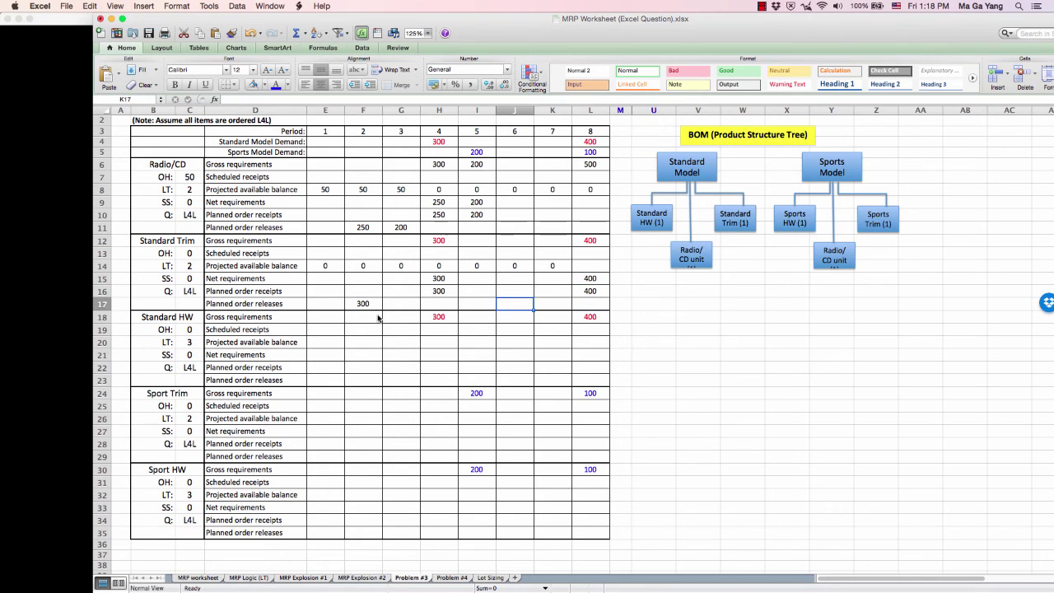
text(400)
key(Tab)
key(Tab)
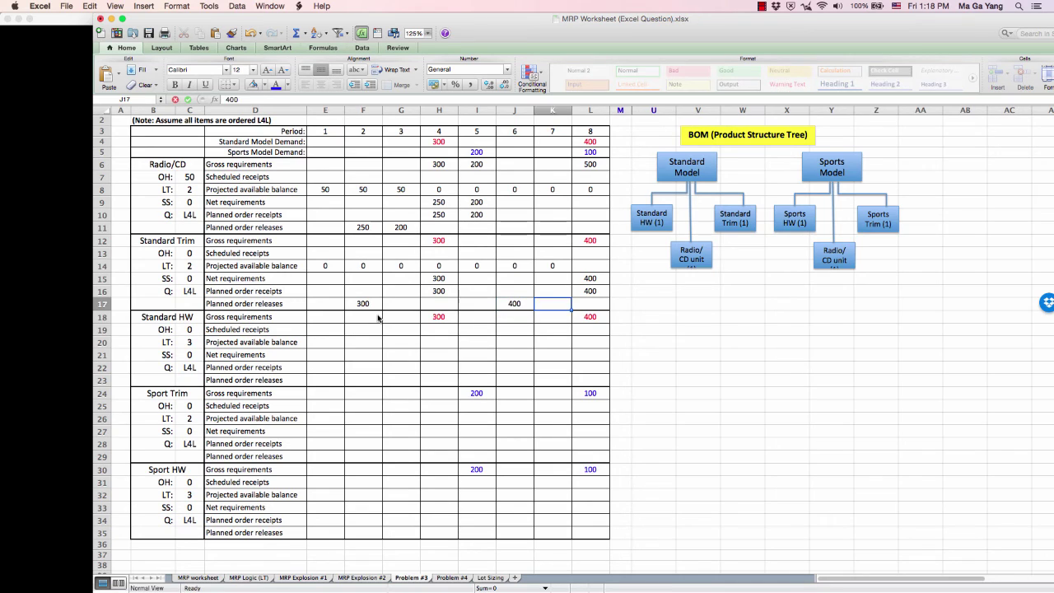
key(Up)
key(Up)
key(Up)
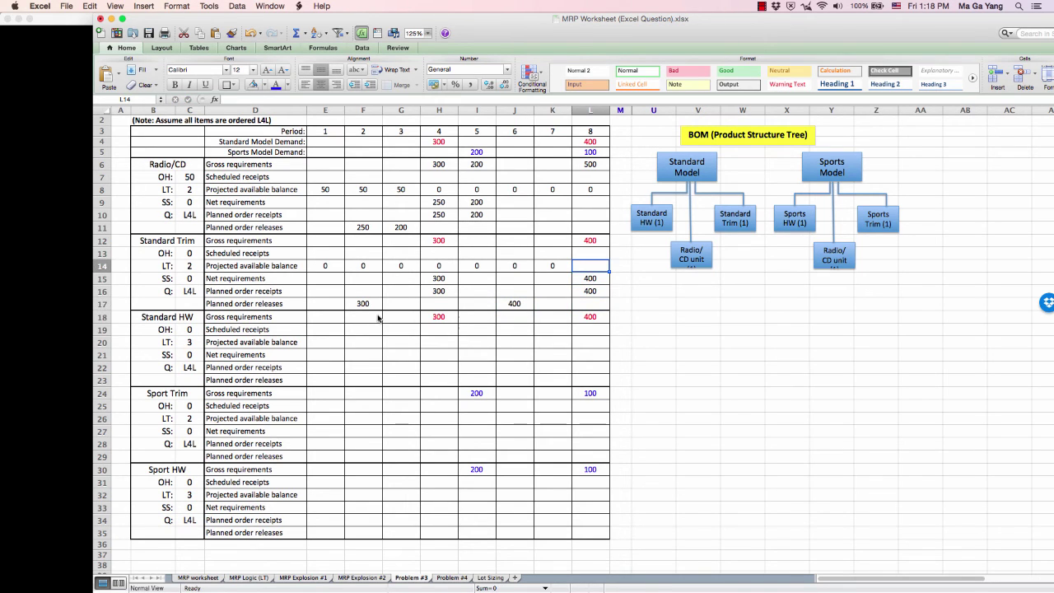
text(0)
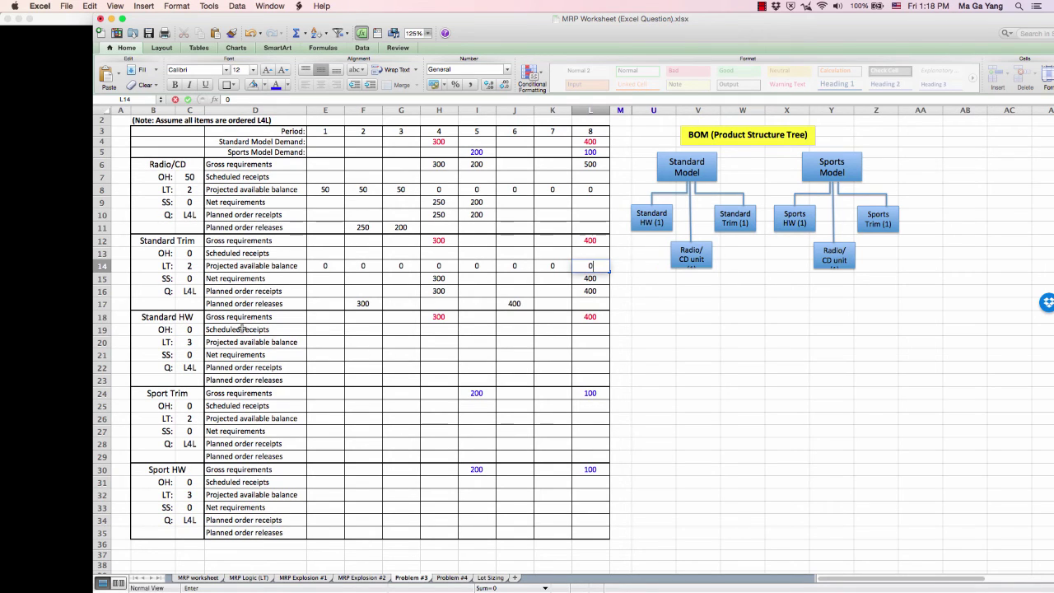
- Enter 0 as the Standard HW projected balance for periods 1 through 3
click(339, 344)
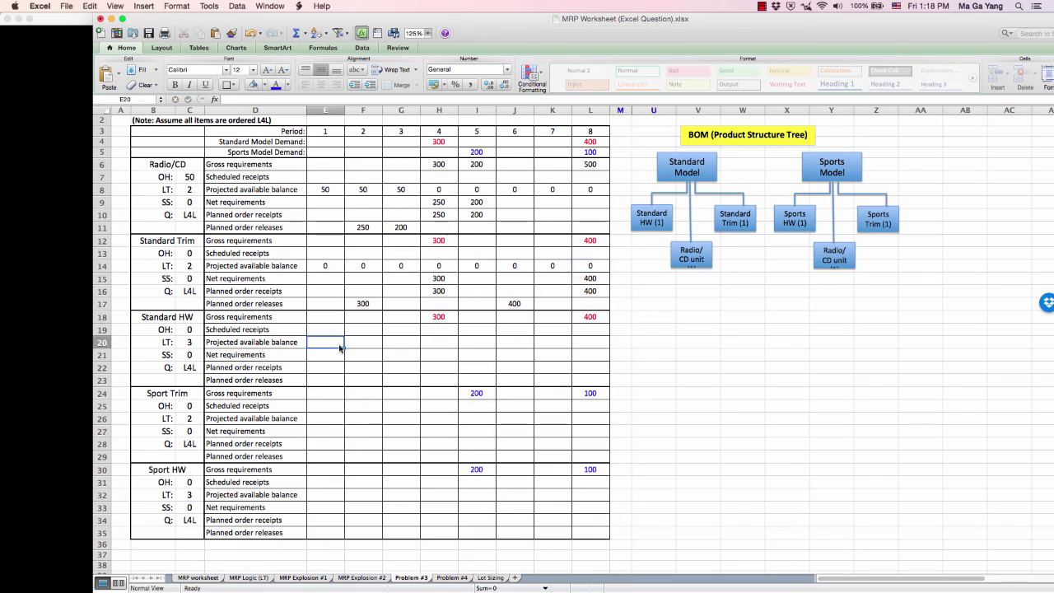
text(0)
key(Tab)
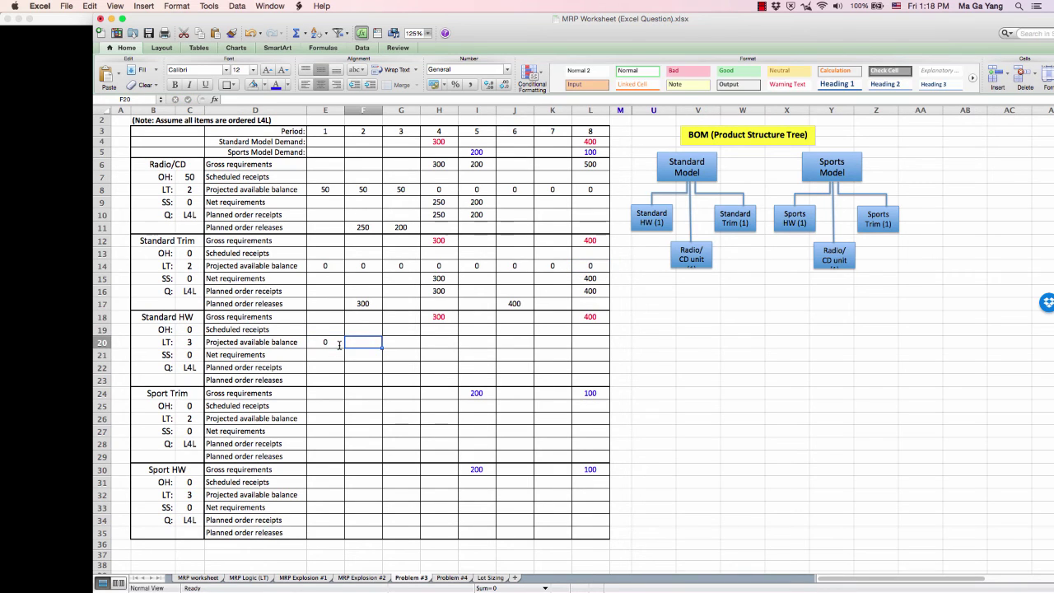
text(0)
key(Tab)
text(0)
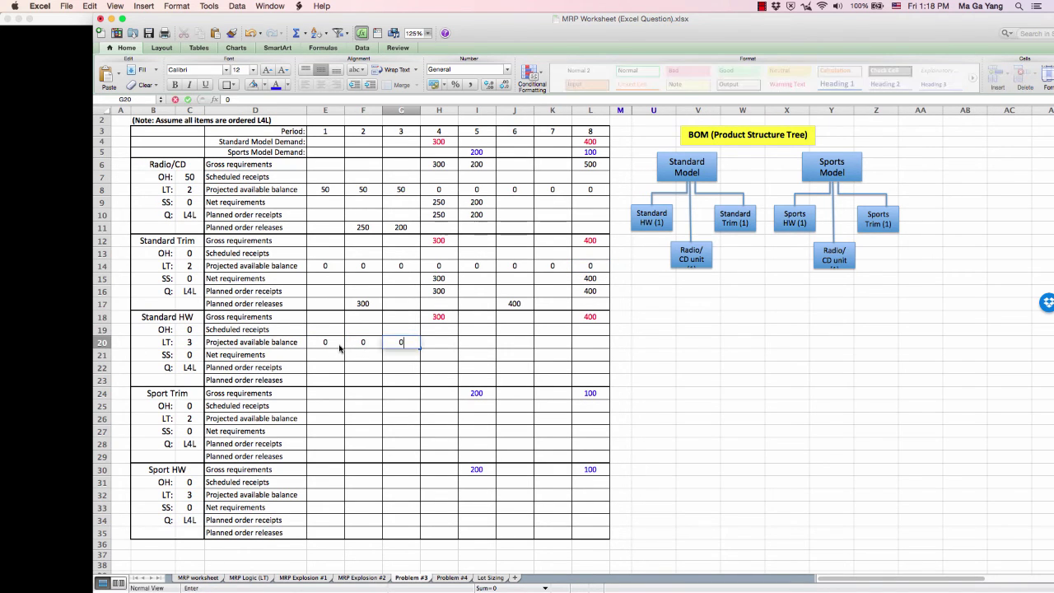
key(Tab)
- Enter the 300 net requirement and planned receipt in period 4, released in period 1
key(Down)
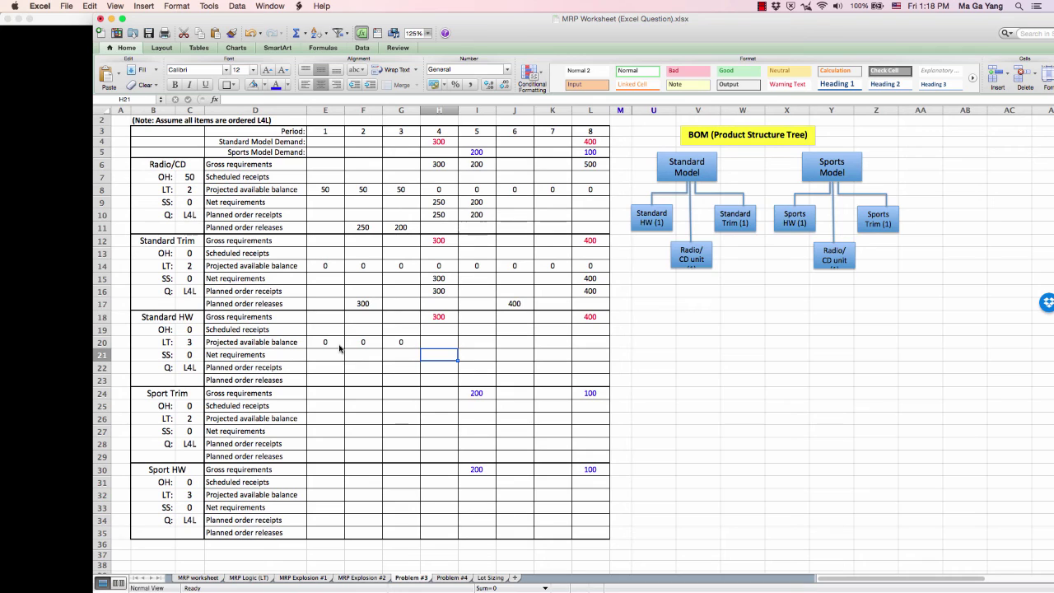
text(300)
key(Return)
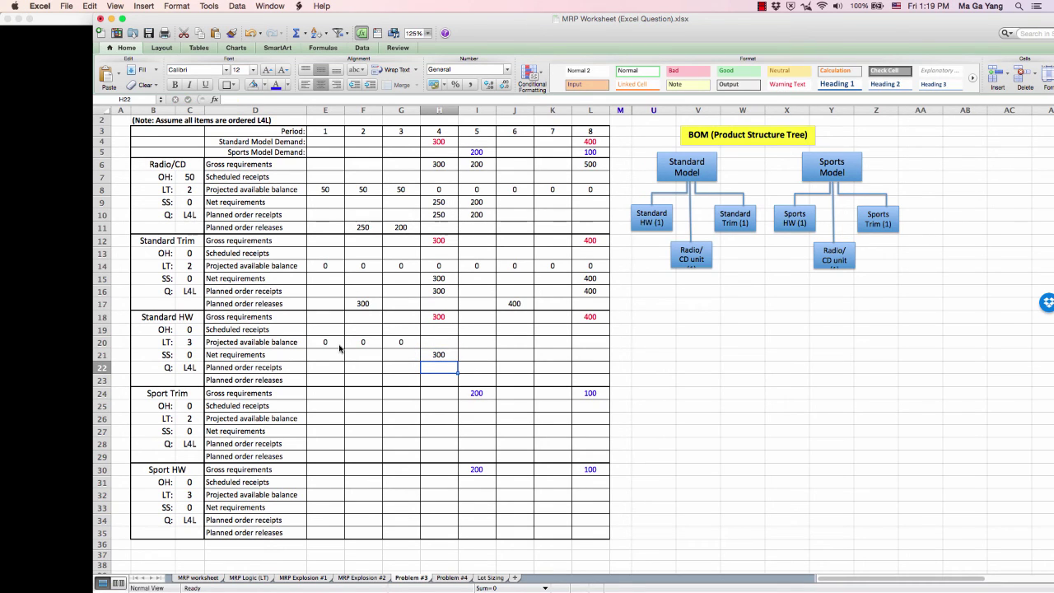
text(300)
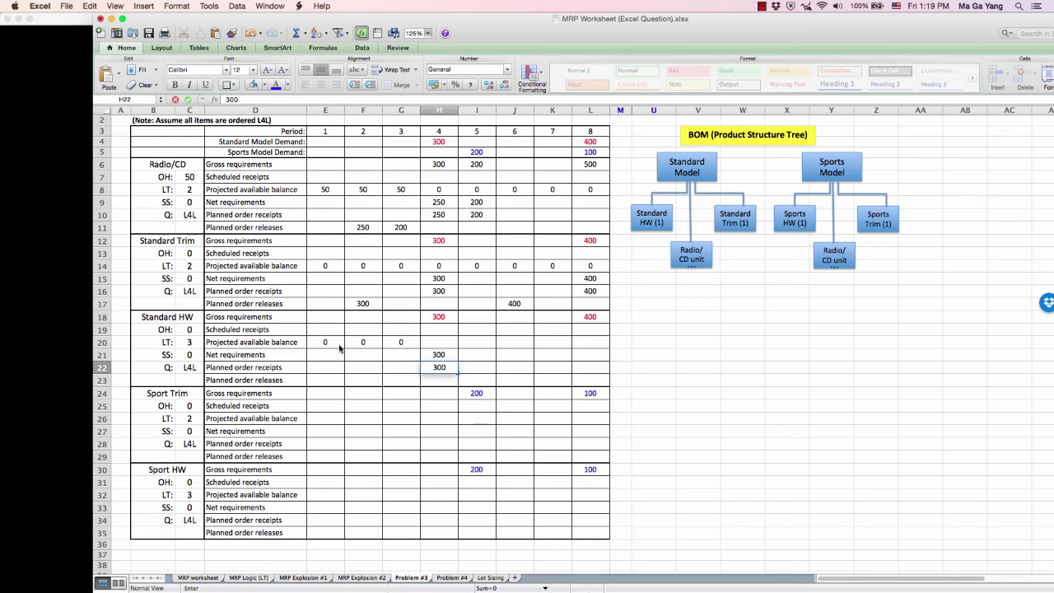
key(Return)
key(Left)
key(Left)
key(Left)
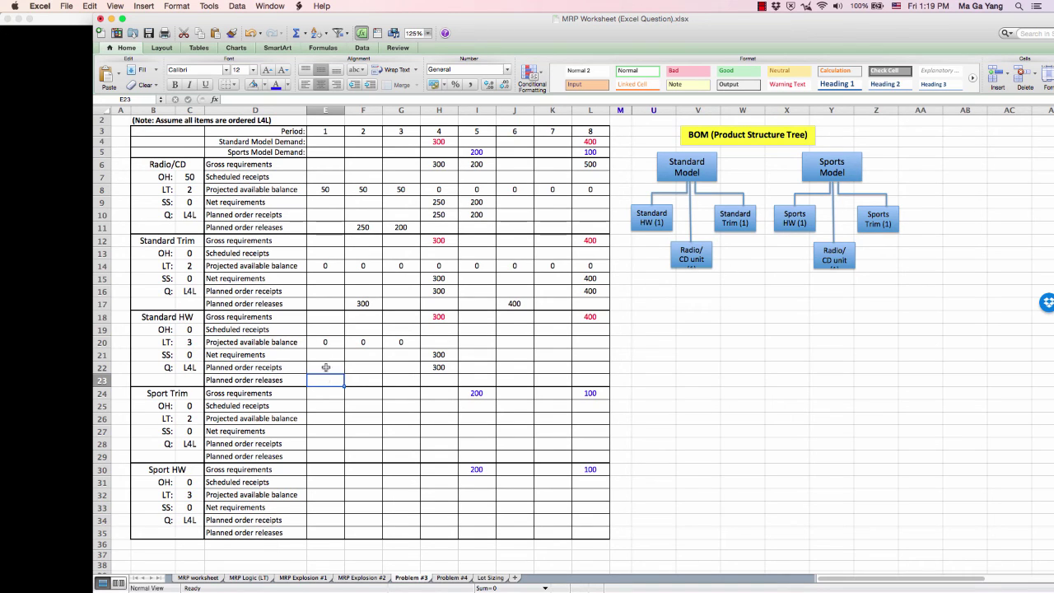
text(300)
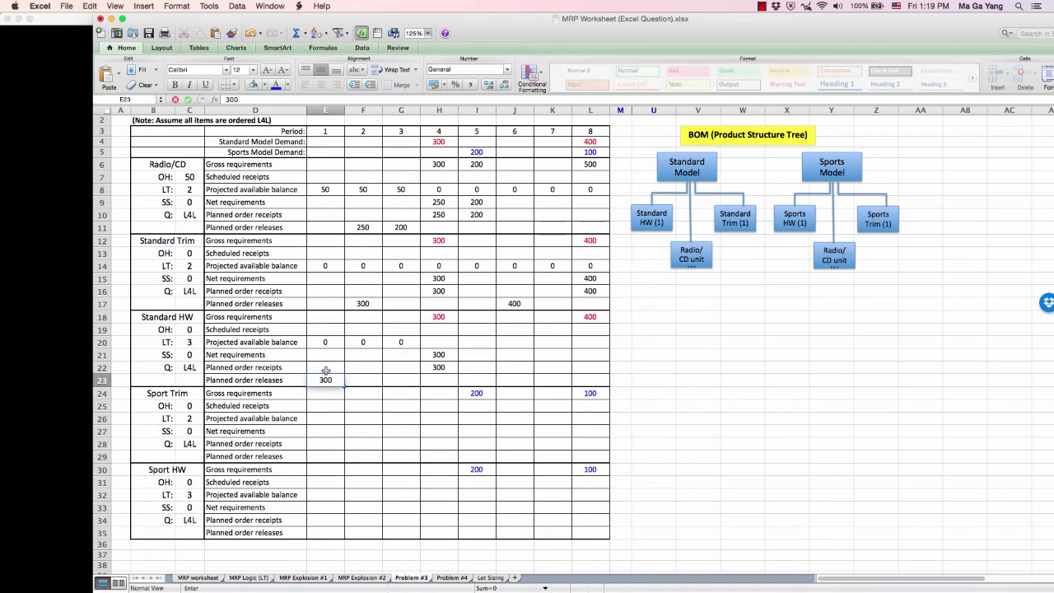
click(444, 369)
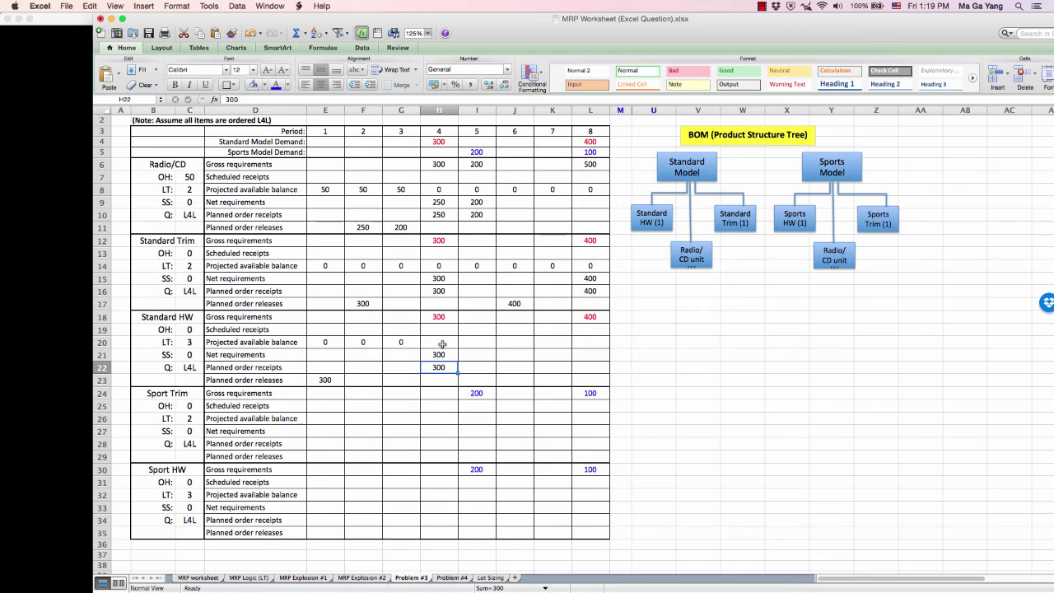
- Fill the Standard HW projected balances for periods 4 through 7 with 0
click(442, 345)
text(0)
key(Tab)
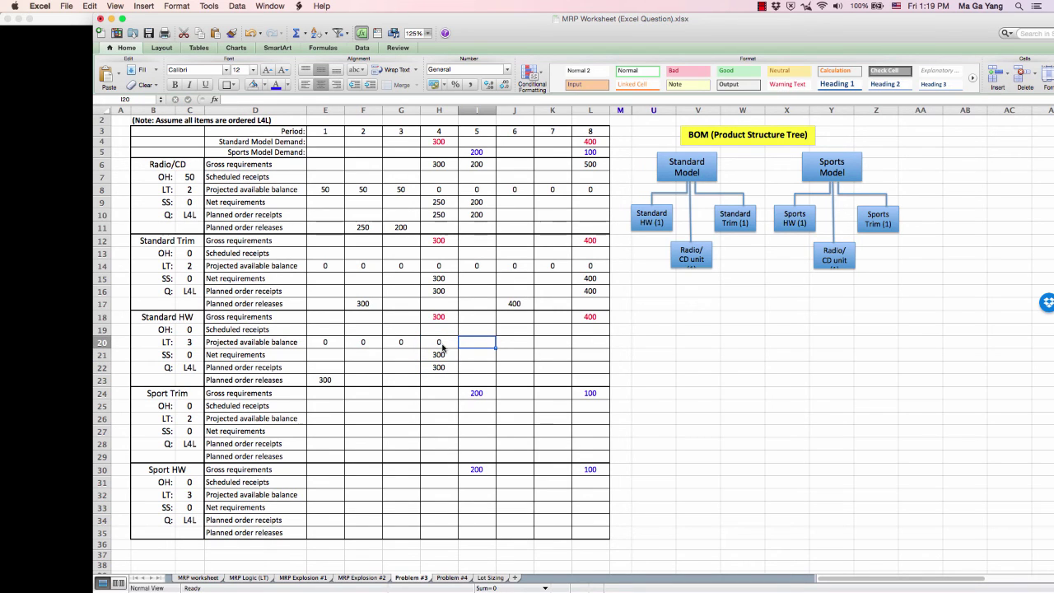
text(0)
key(Tab)
text(0)
key(Tab)
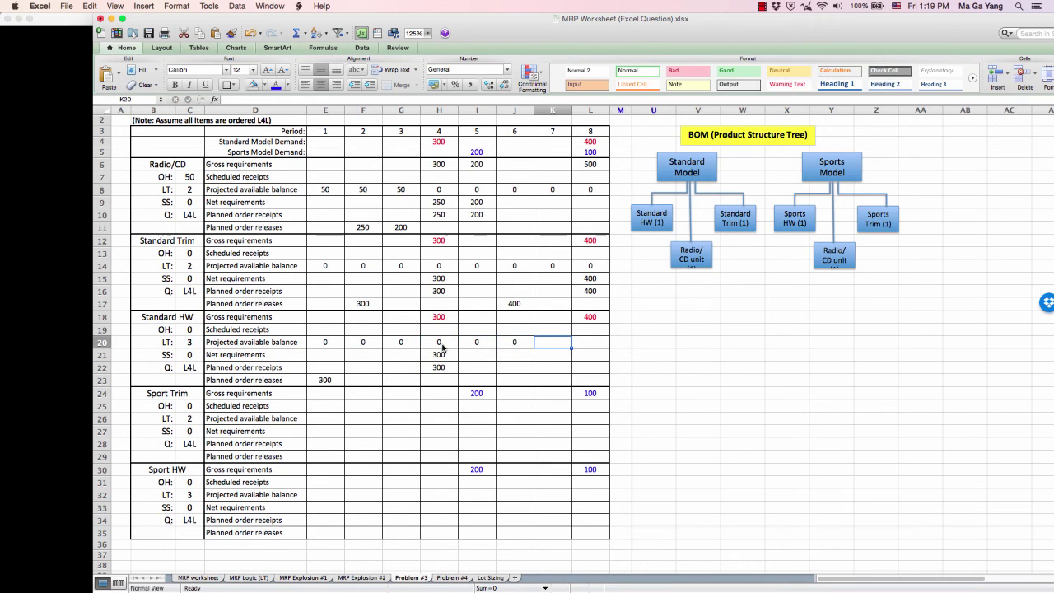
text(0)
key(Tab)
- Enter the 400 net requirement and receipt in period 8, released in period 5, with 0 balance
key(Down)
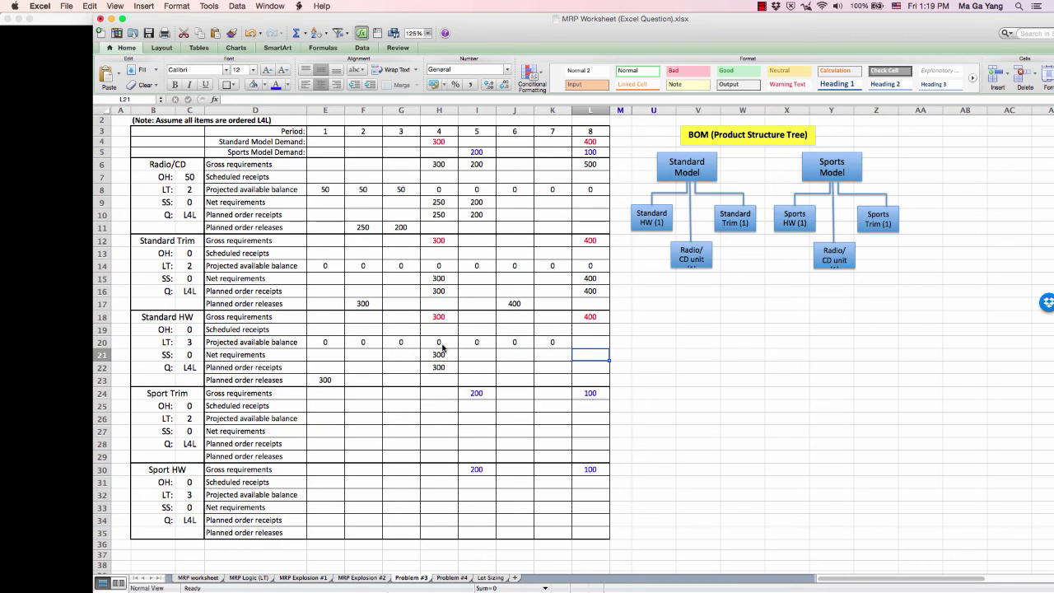
text(400)
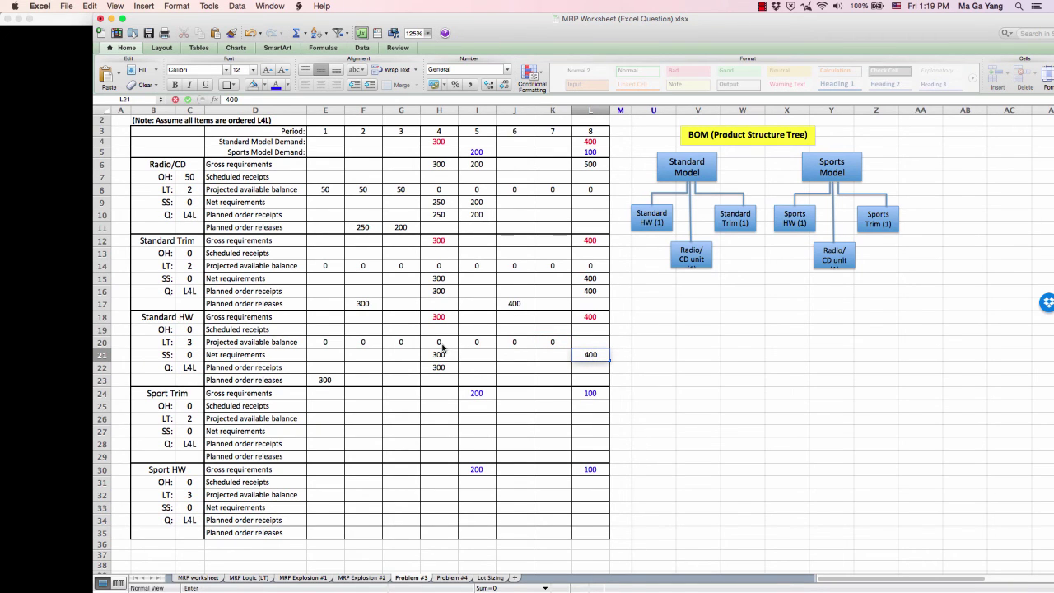
key(Return)
text(400)
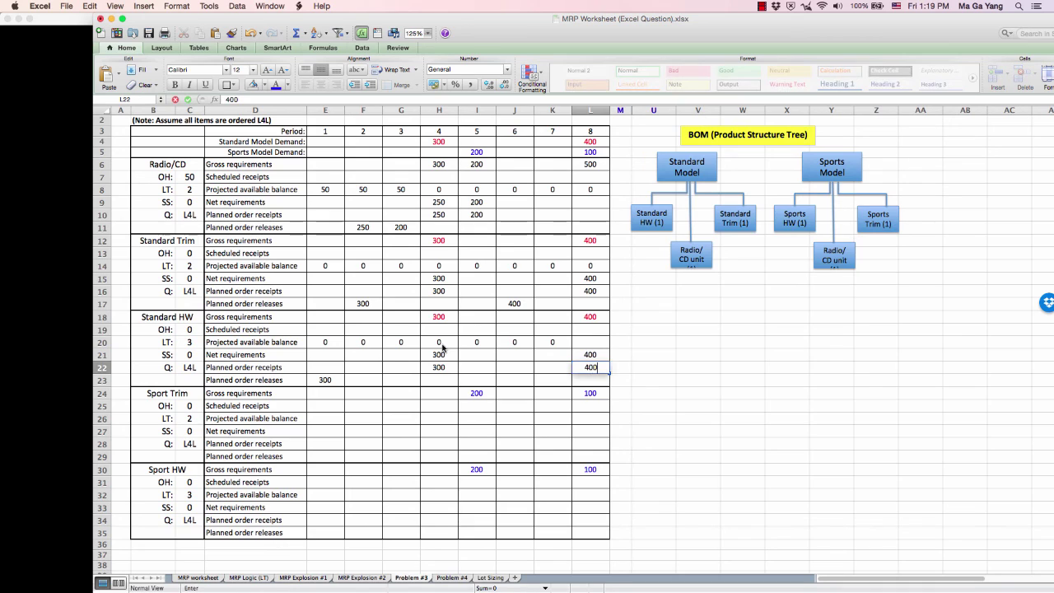
key(Return)
key(Left)
key(Left)
key(Left)
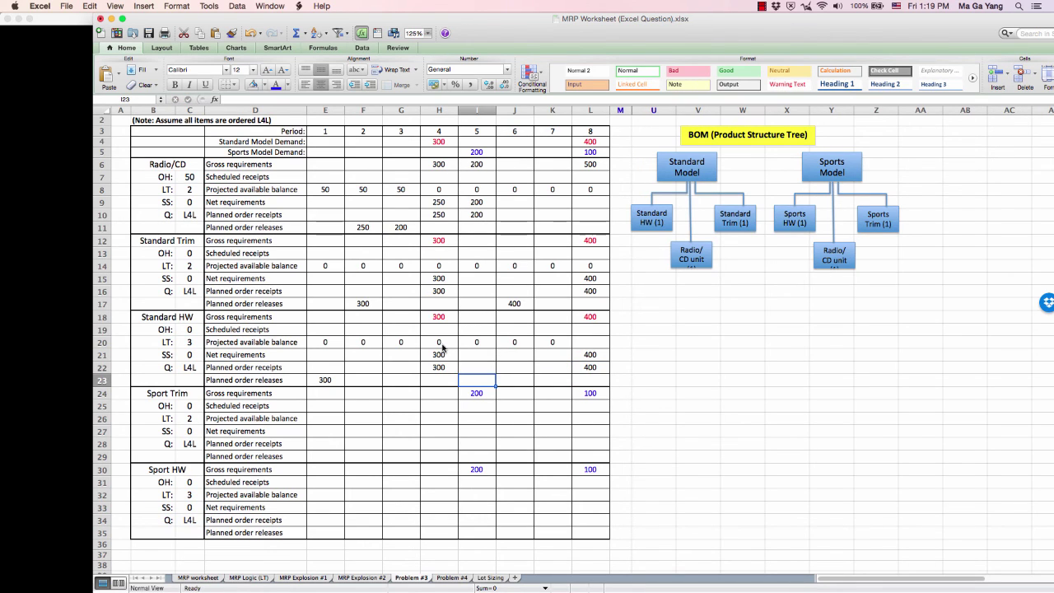
text(400)
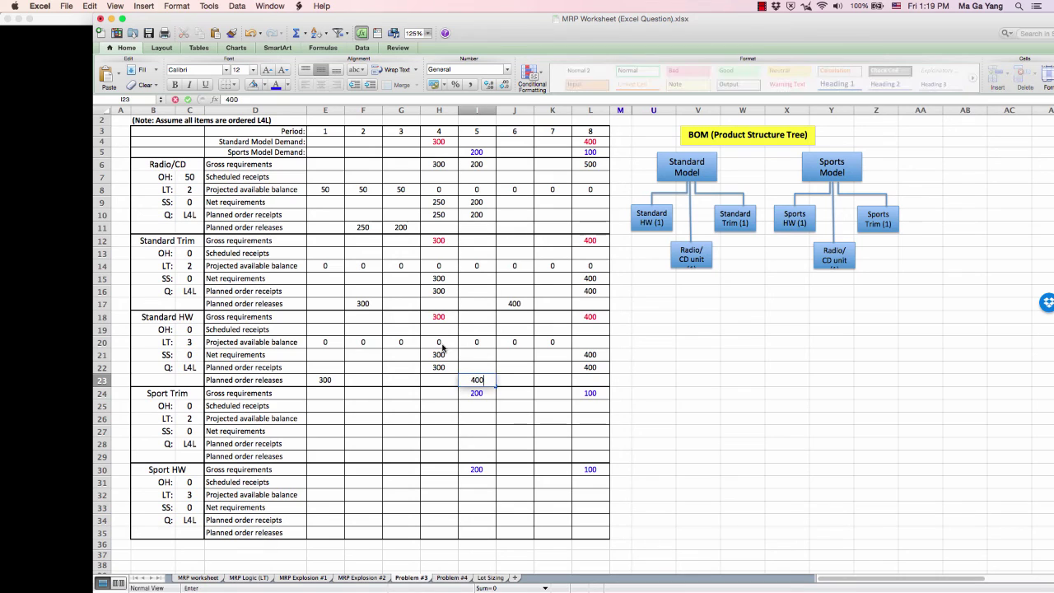
click(580, 344)
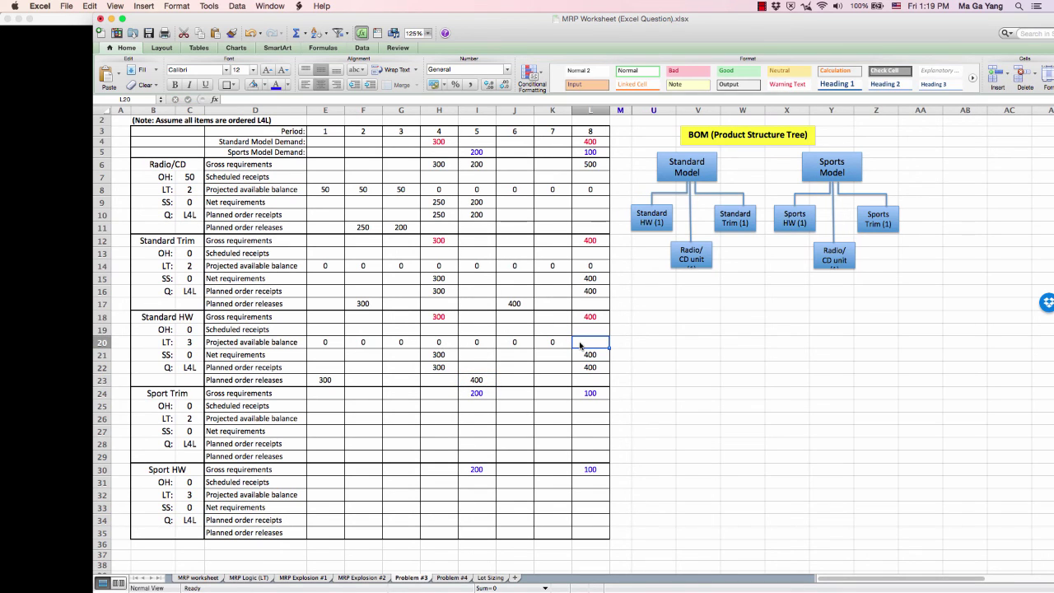
text(0)
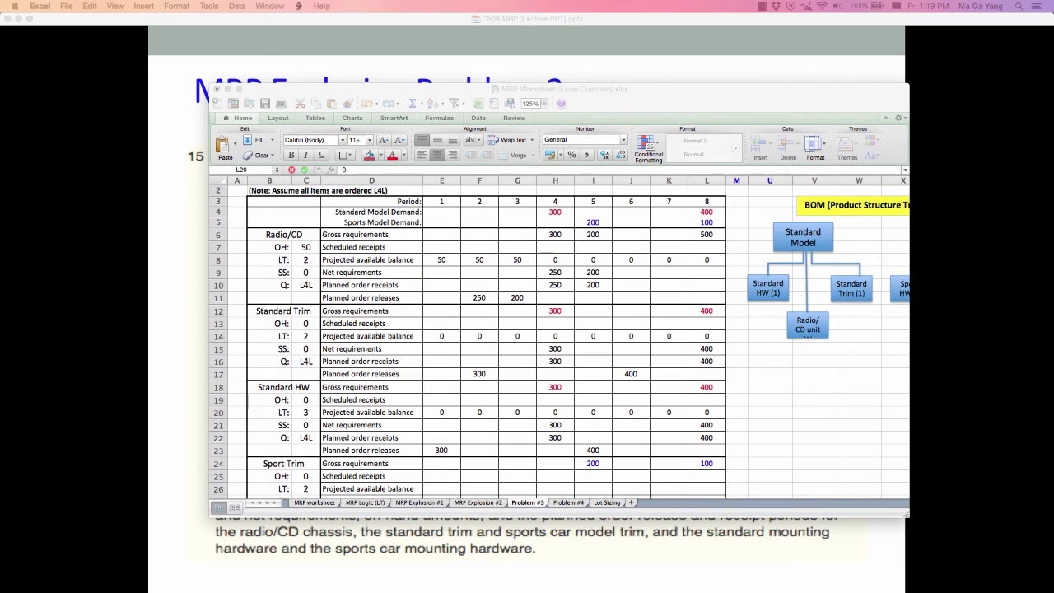
- Maximize the MRP worksheet window and select the empty Sport Trim period cells
click(332, 99)
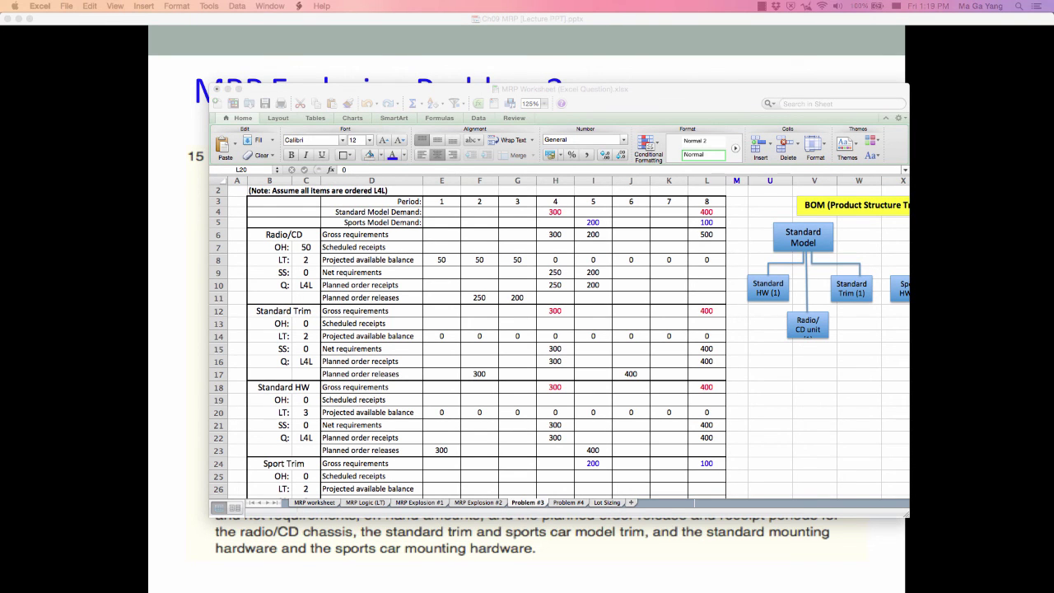
double_click(381, 92)
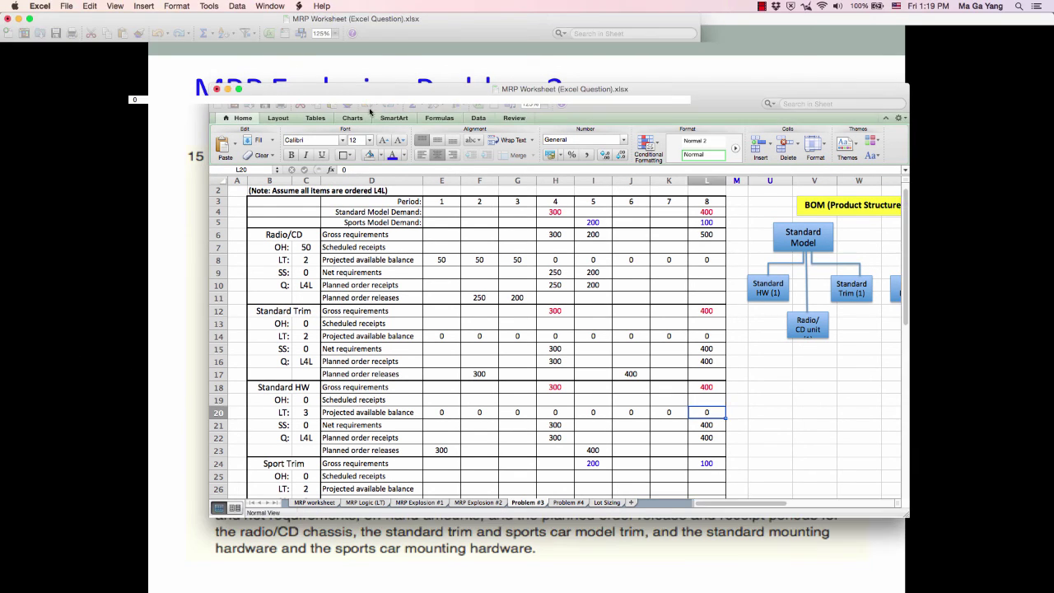
scroll(272, 350, down, 1)
mouse_move(234, 382)
mouse_down()
mouse_move(492, 437)
mouse_move(517, 521)
mouse_move(243, 386)
mouse_up()
- Paste the copied Sport Trim and Sport HW values into E24:L35, then deselect the block
click(515, 518)
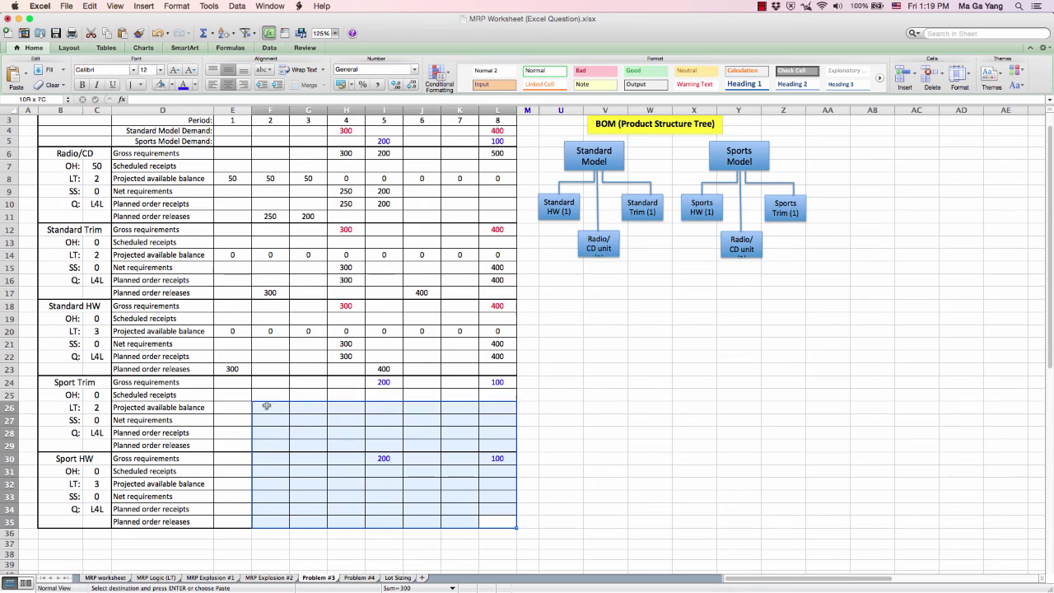
key(super+v)
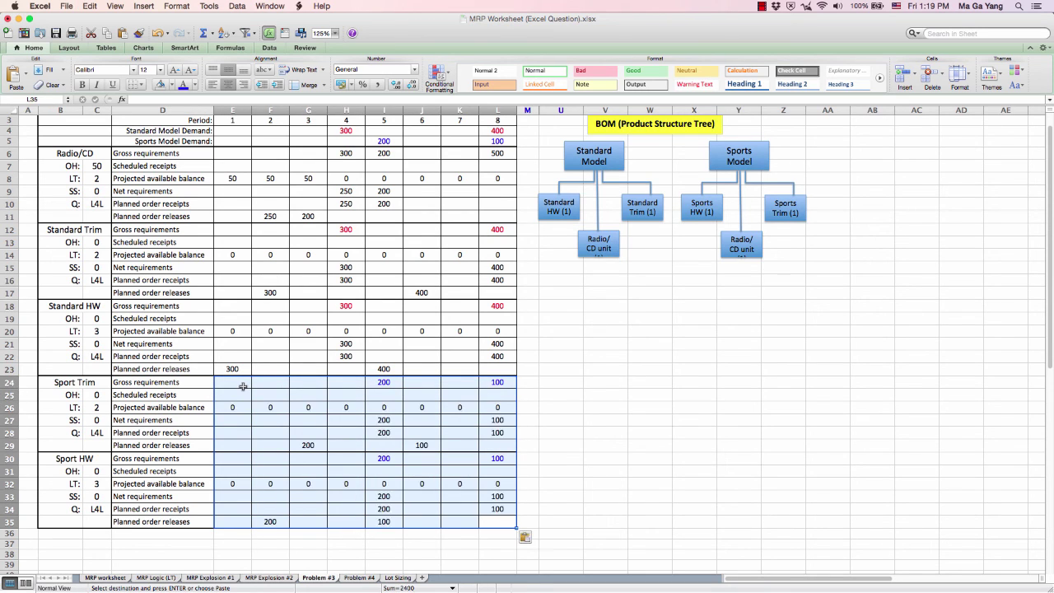
click(621, 404)
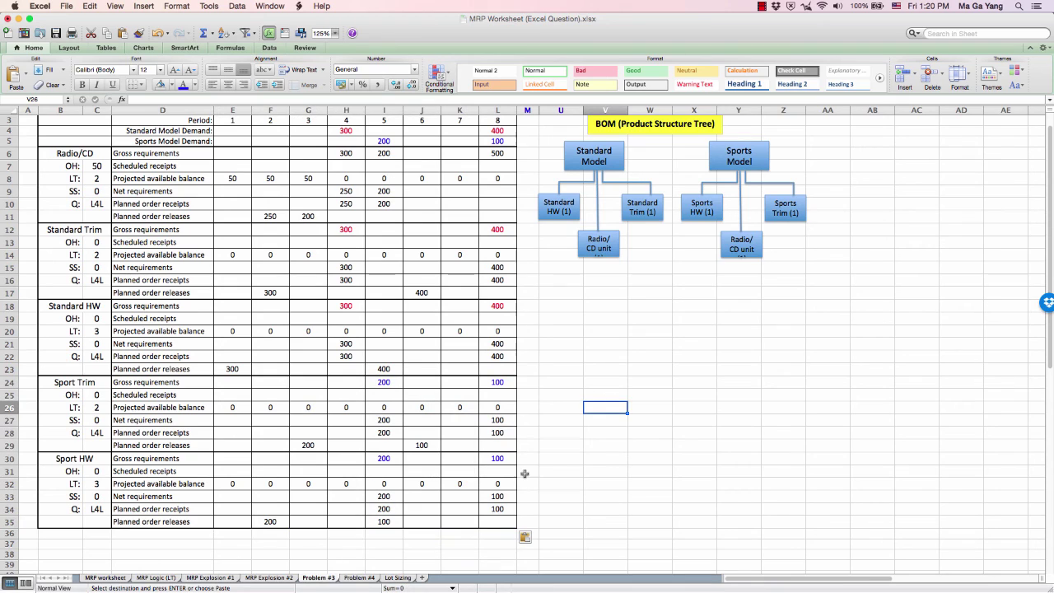